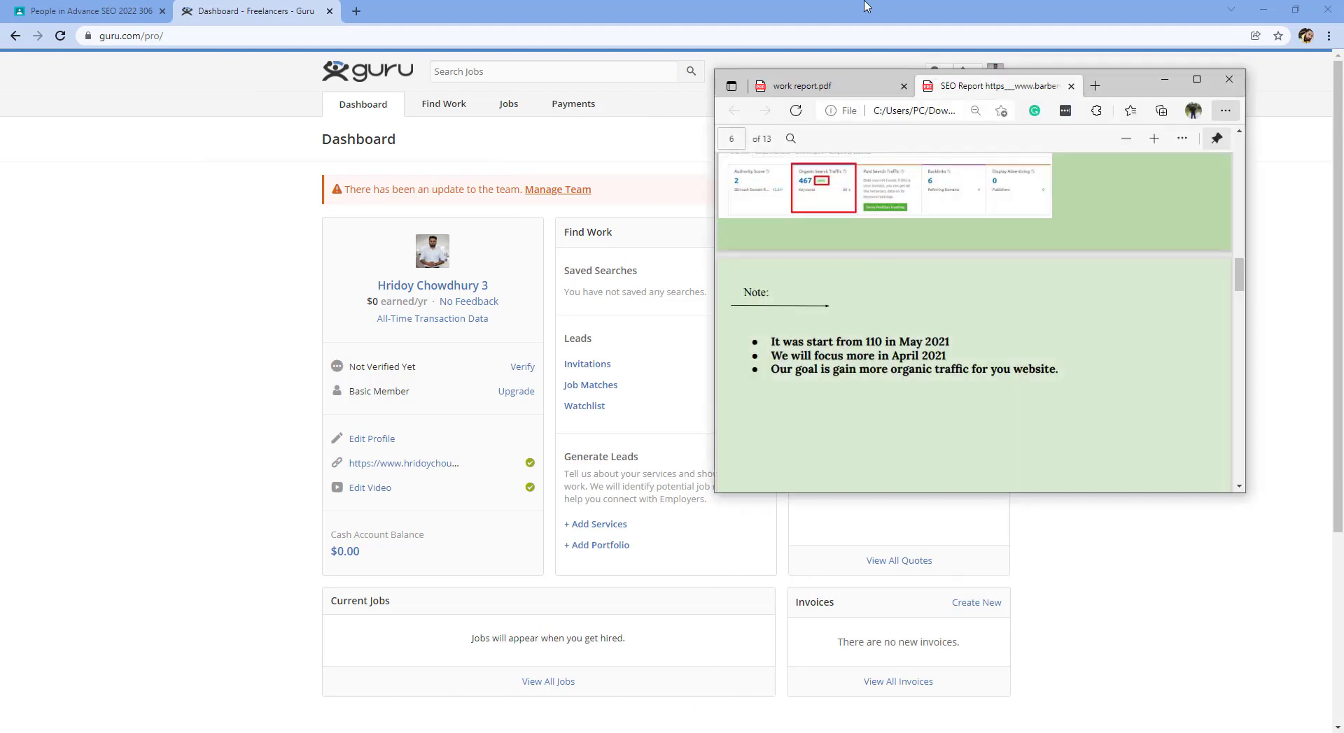
Switch to the PDF viewer and read through the barbershoproyal.ca SEO report, from the authority score to the backlinks pages
{"action": "key", "text": "alt+Tab"}
{"action": "scroll", "coordinate": [615, 326], "scroll_direction": "up", "scroll_amount": 20}
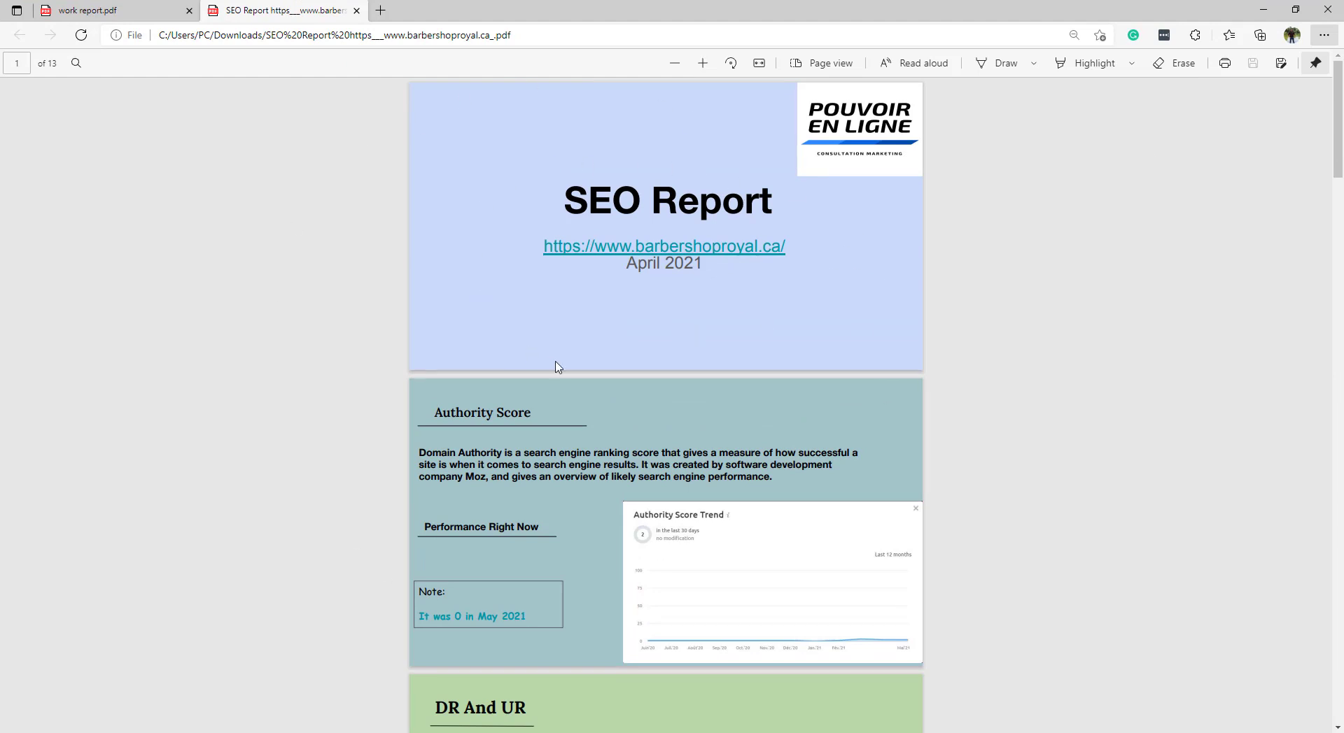
{"action": "scroll", "coordinate": [623, 382], "scroll_direction": "down", "scroll_amount": 2}
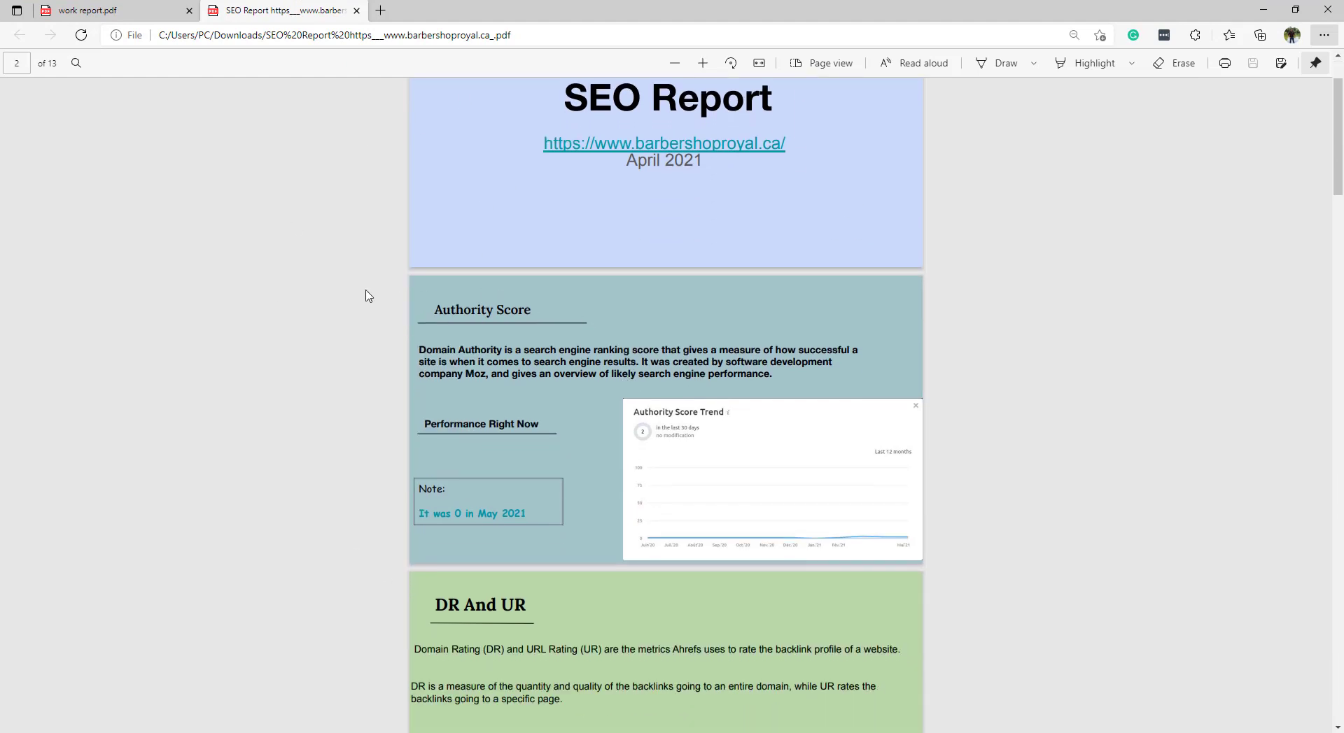
{"action": "scroll", "coordinate": [675, 360], "scroll_direction": "down", "scroll_amount": 6}
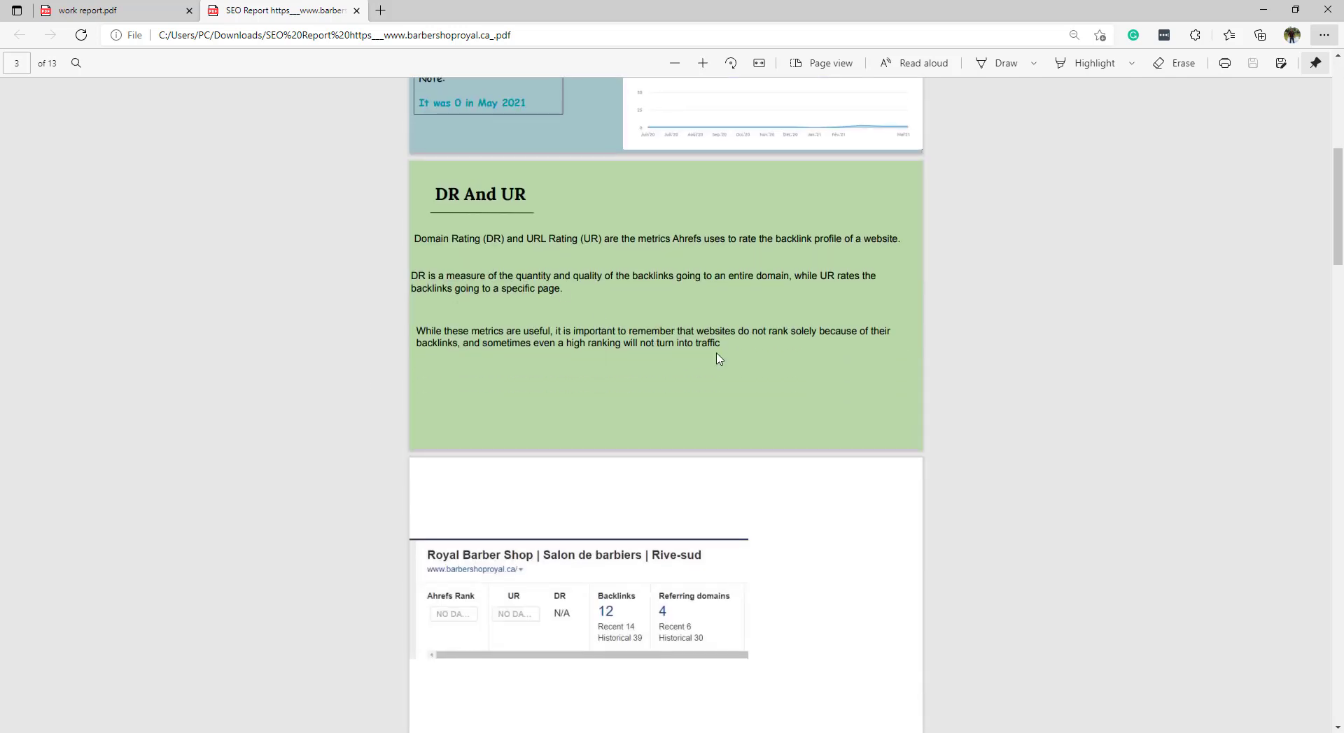
{"action": "scroll", "coordinate": [716, 356], "scroll_direction": "down", "scroll_amount": 3}
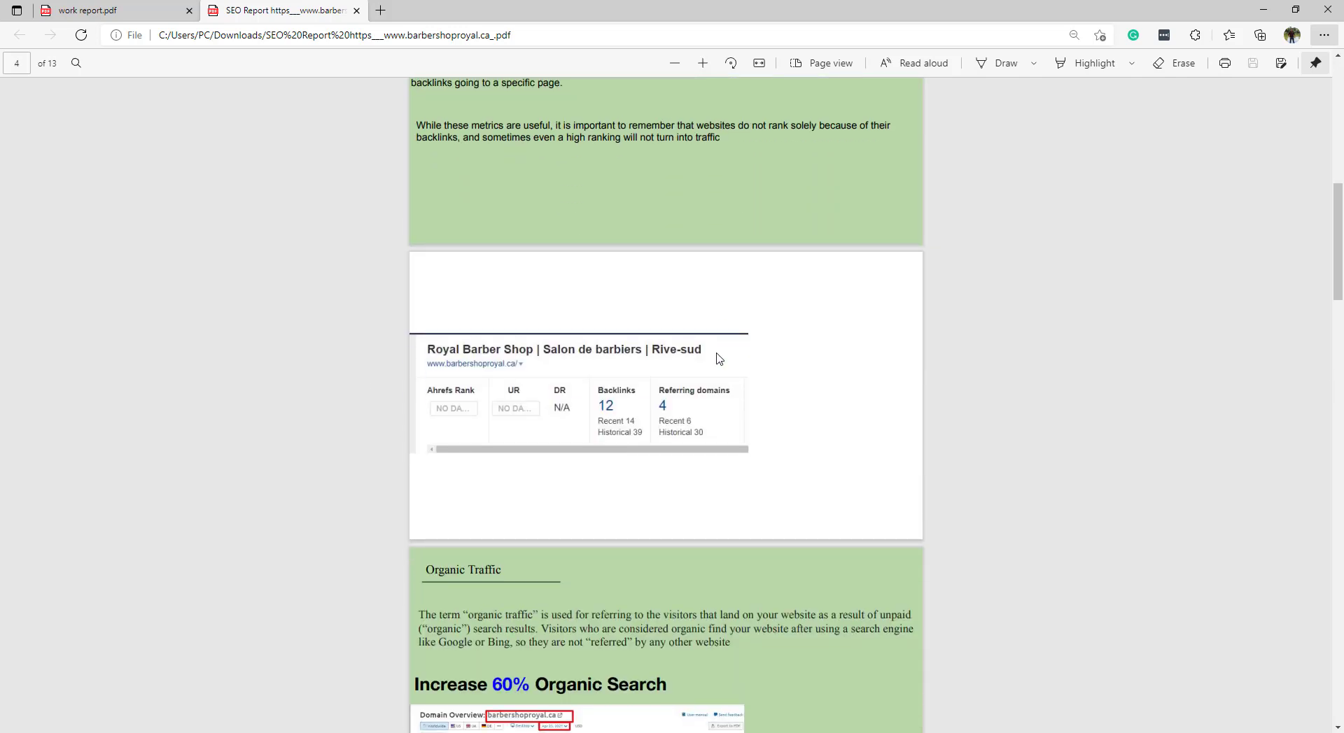
{"action": "scroll", "coordinate": [719, 359], "scroll_direction": "down", "scroll_amount": 4}
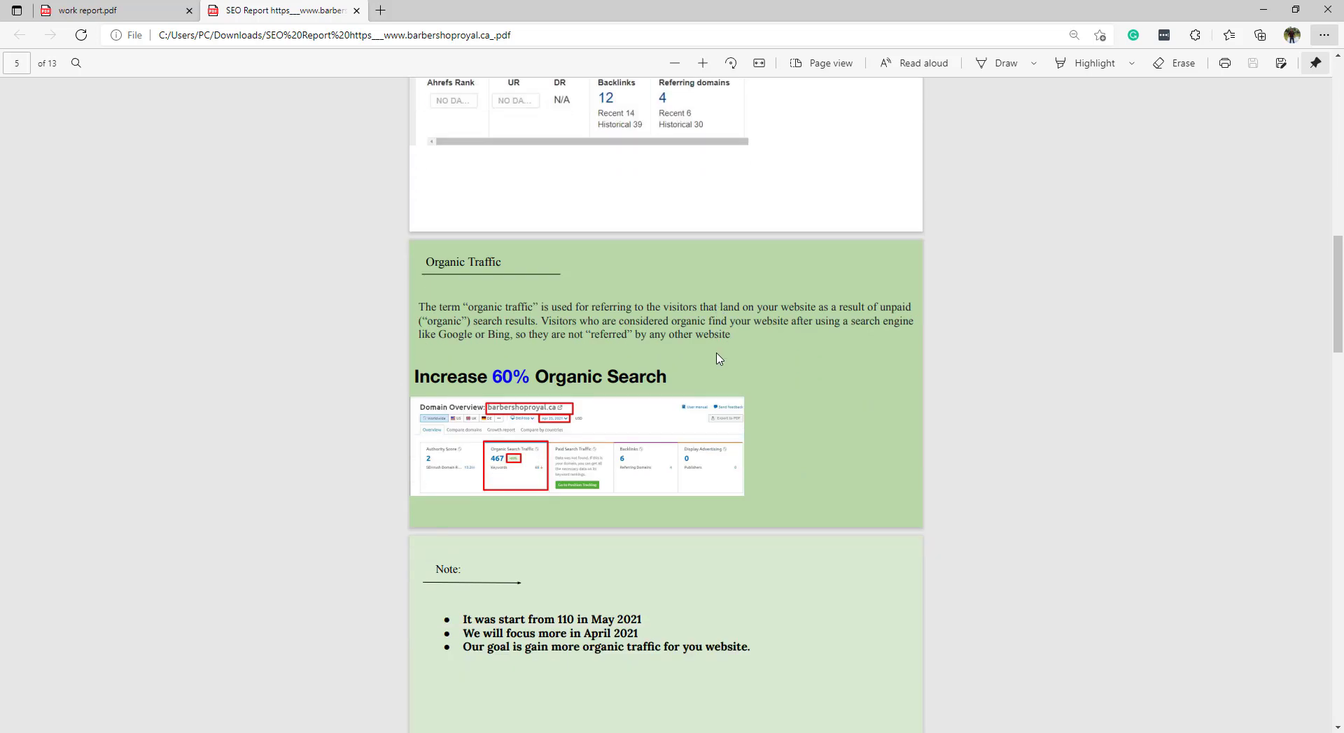
{"action": "scroll", "coordinate": [719, 359], "scroll_direction": "down", "scroll_amount": 8}
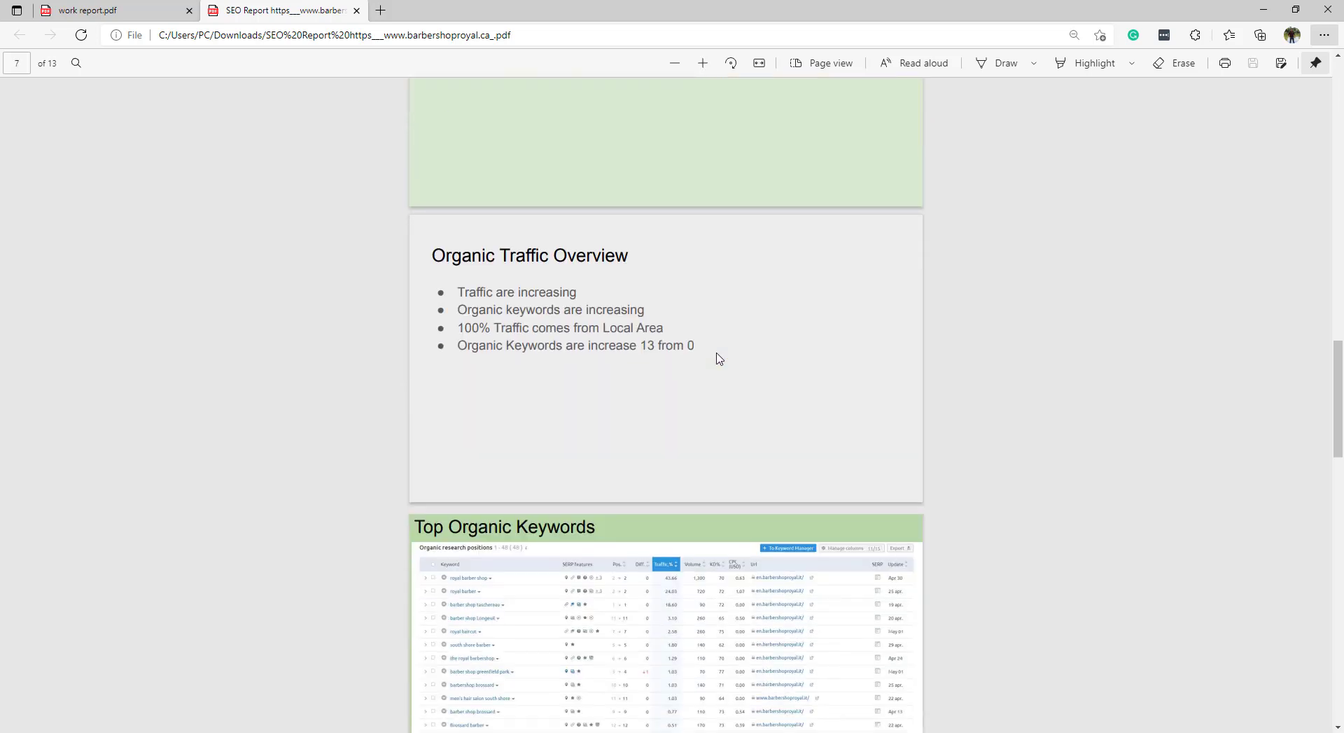
{"action": "scroll", "coordinate": [716, 358], "scroll_direction": "down", "scroll_amount": 3}
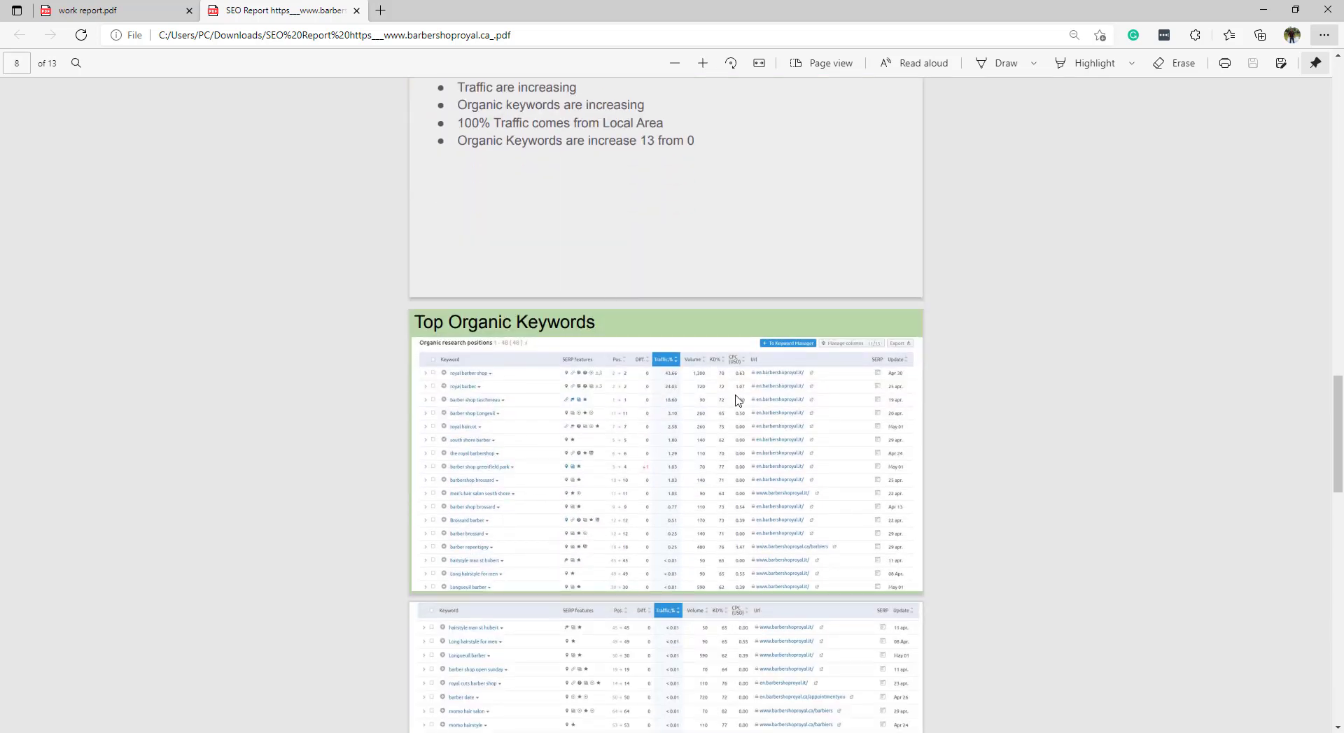
{"action": "scroll", "coordinate": [737, 401], "scroll_direction": "down", "scroll_amount": 18}
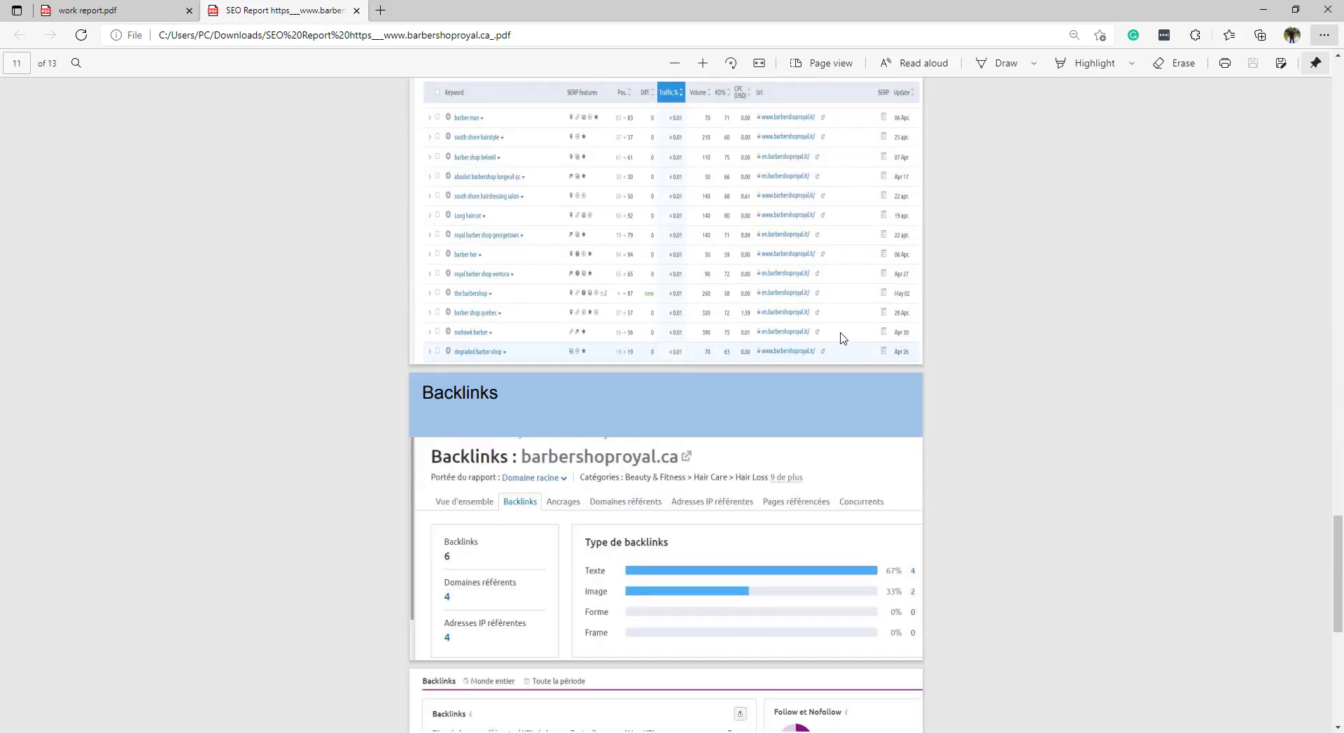
{"action": "scroll", "coordinate": [589, 449], "scroll_direction": "down", "scroll_amount": 6}
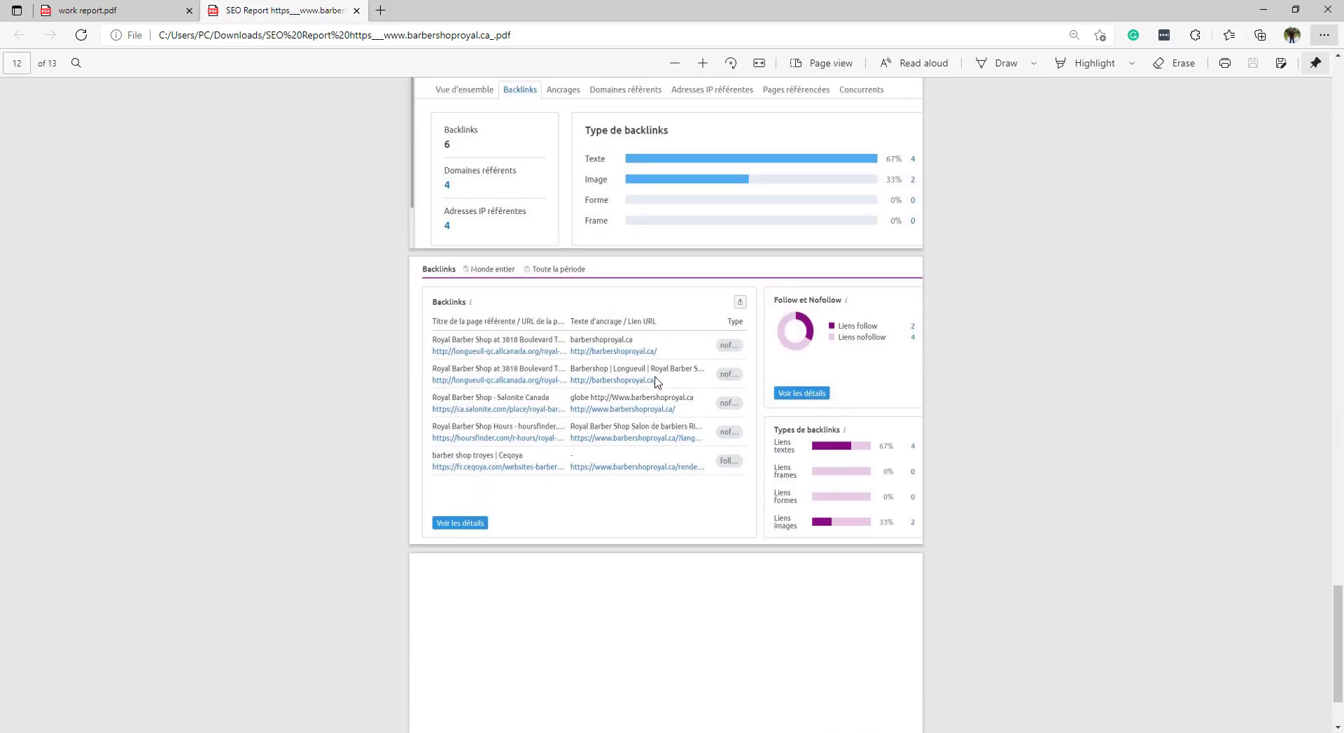
{"action": "scroll", "coordinate": [703, 408], "scroll_direction": "up", "scroll_amount": 9}
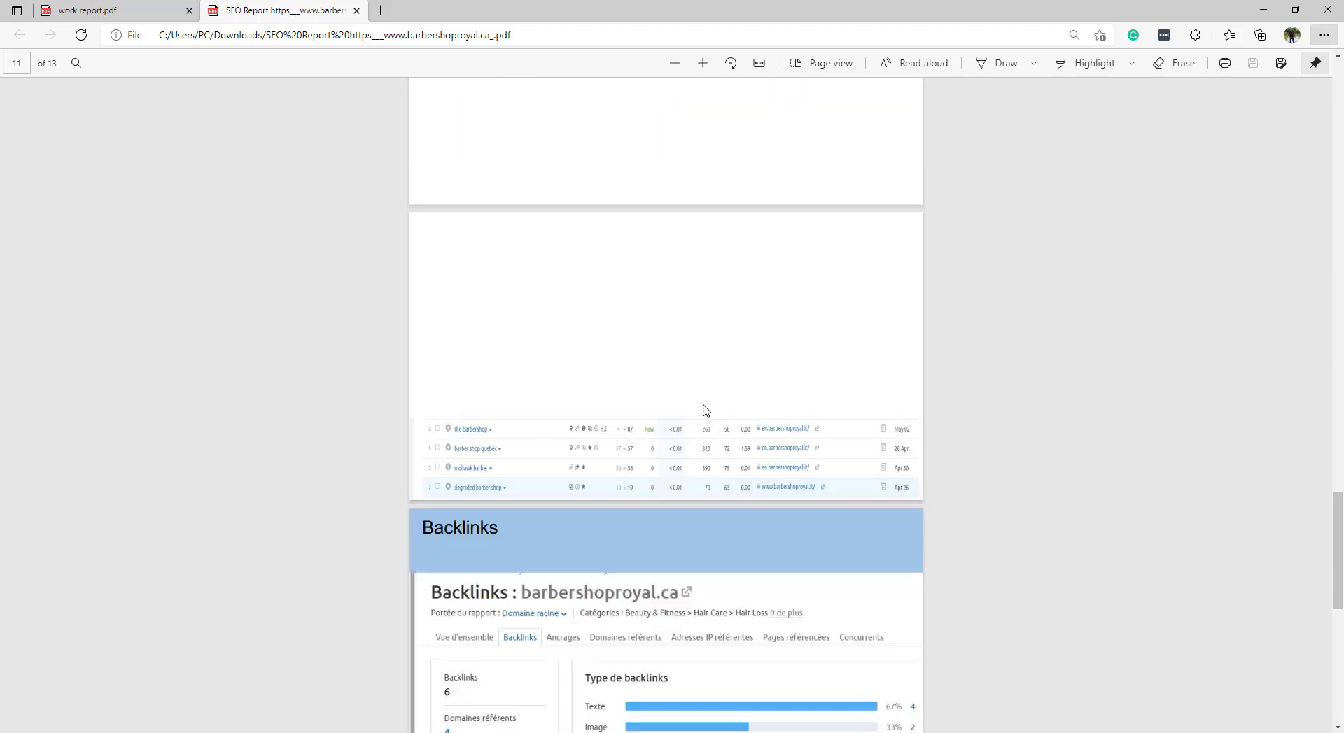
{"action": "scroll", "coordinate": [705, 409], "scroll_direction": "up", "scroll_amount": 20}
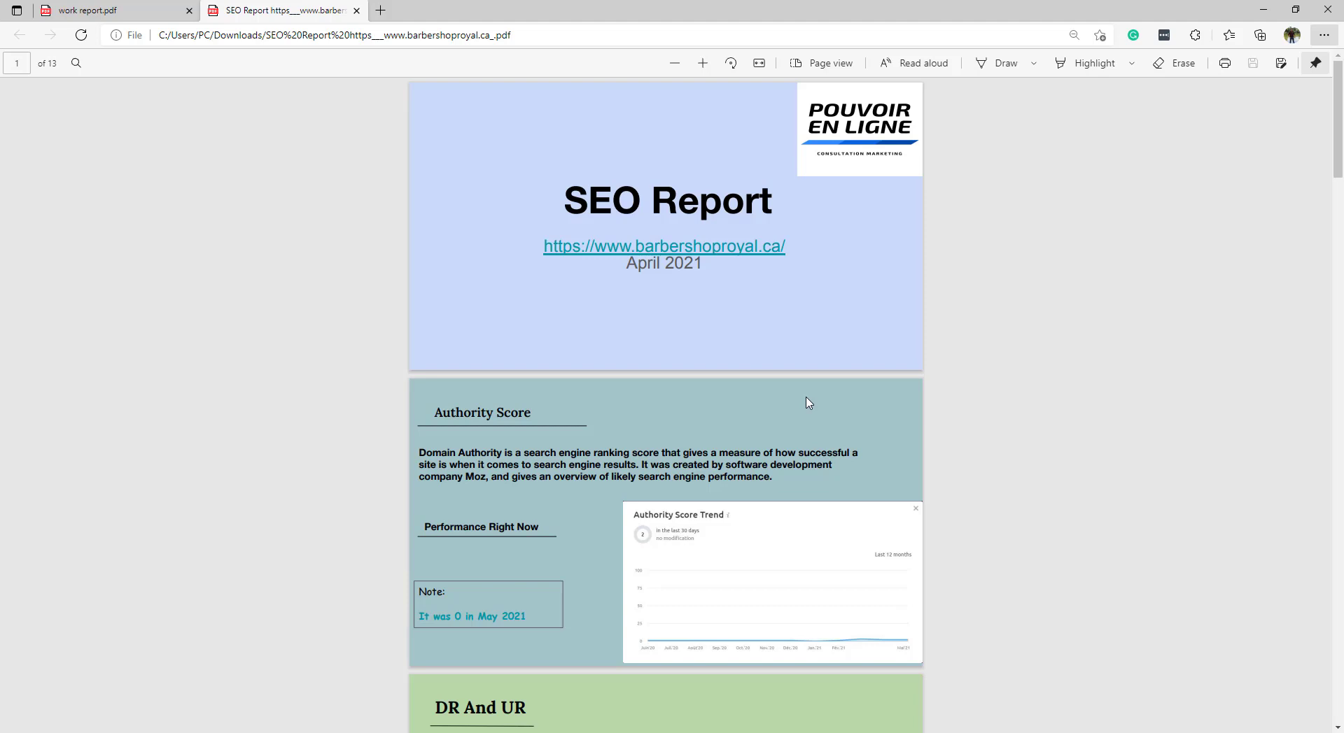
Examine the SEO report again for portfolio material, covering the organic traffic, top keywords and backlinks sections
{"action": "scroll", "coordinate": [469, 219], "scroll_direction": "down", "scroll_amount": 10}
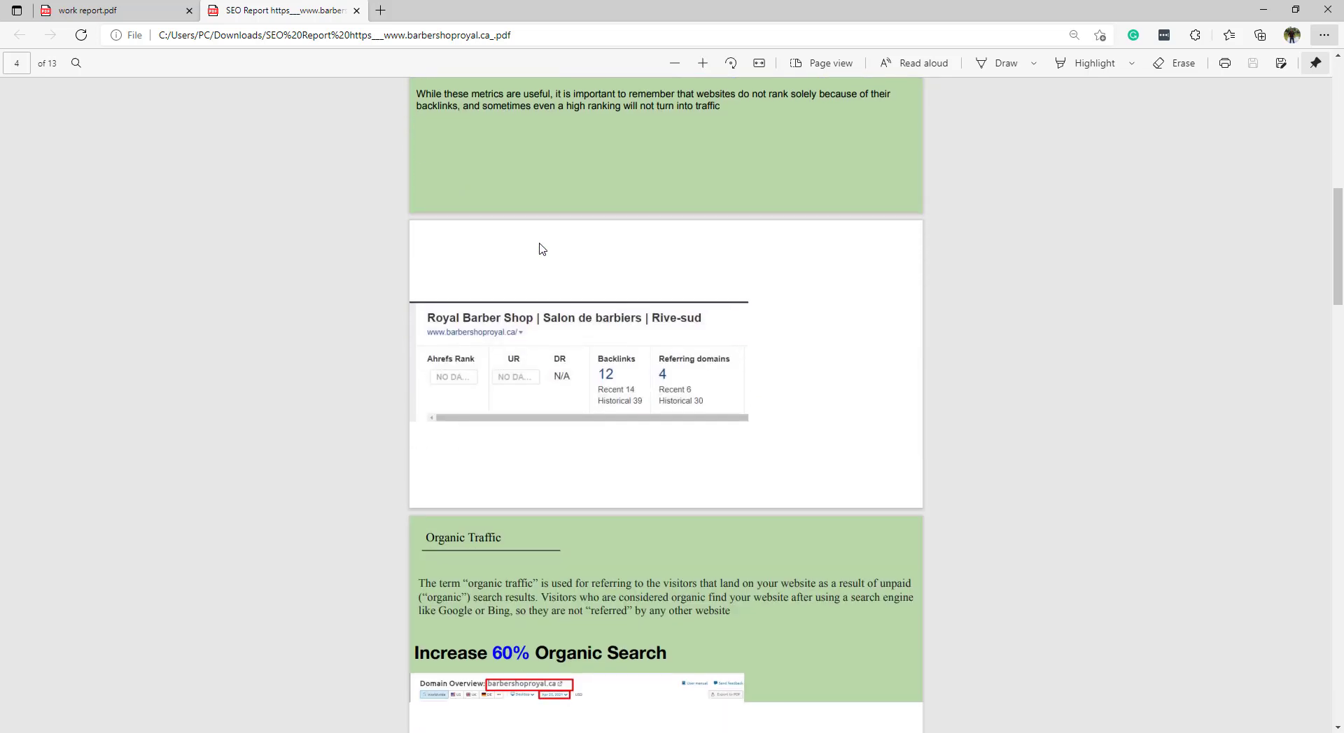
{"action": "scroll", "coordinate": [540, 250], "scroll_direction": "down", "scroll_amount": 4}
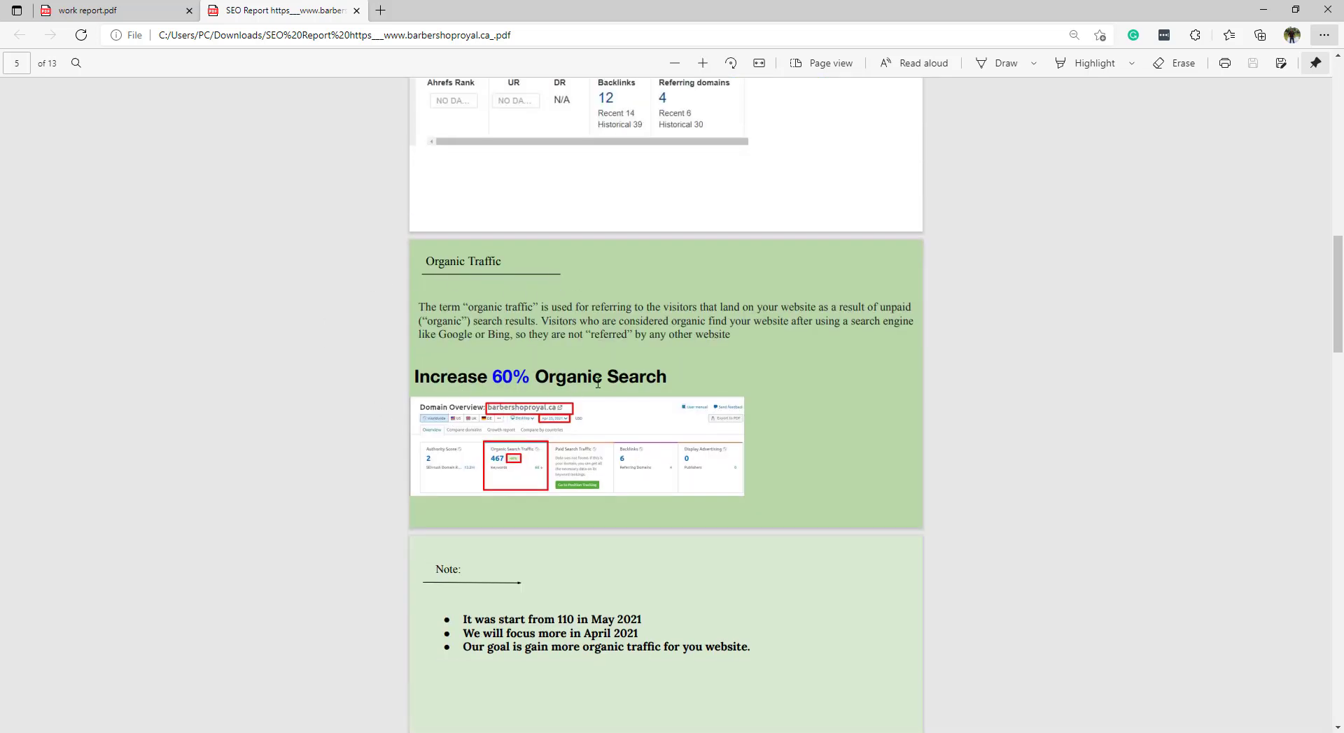
{"action": "scroll", "coordinate": [389, 410], "scroll_direction": "down", "scroll_amount": 2}
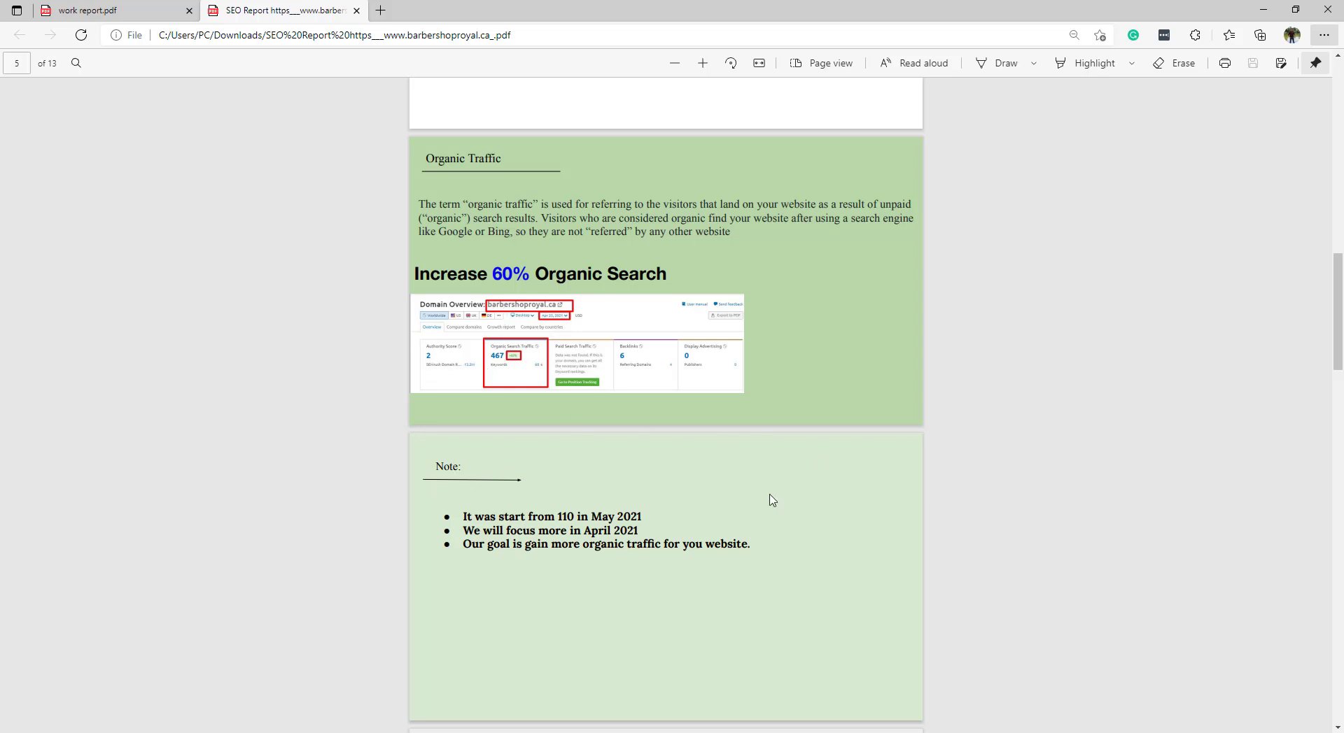
{"action": "scroll", "coordinate": [737, 499], "scroll_direction": "down", "scroll_amount": 3}
{"action": "scroll", "coordinate": [339, 473], "scroll_direction": "down", "scroll_amount": 15}
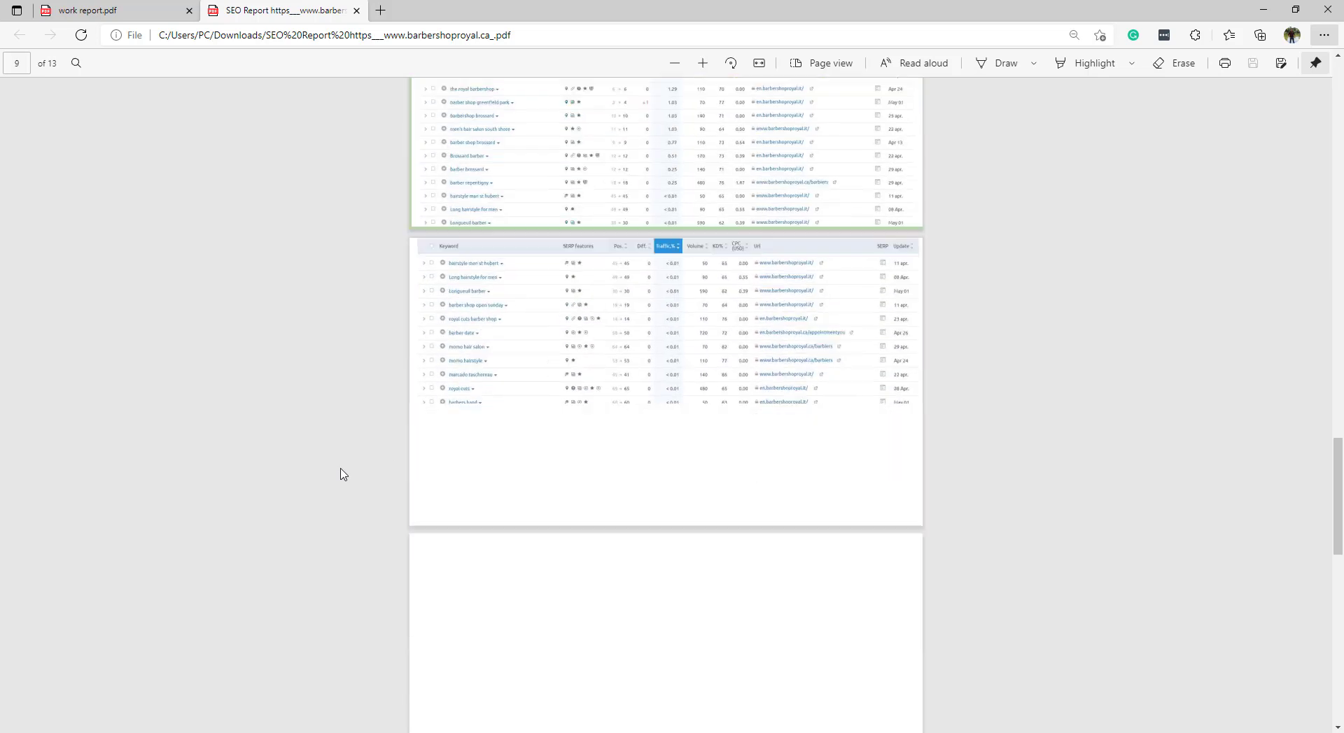
{"action": "scroll", "coordinate": [649, 533], "scroll_direction": "down", "scroll_amount": 15}
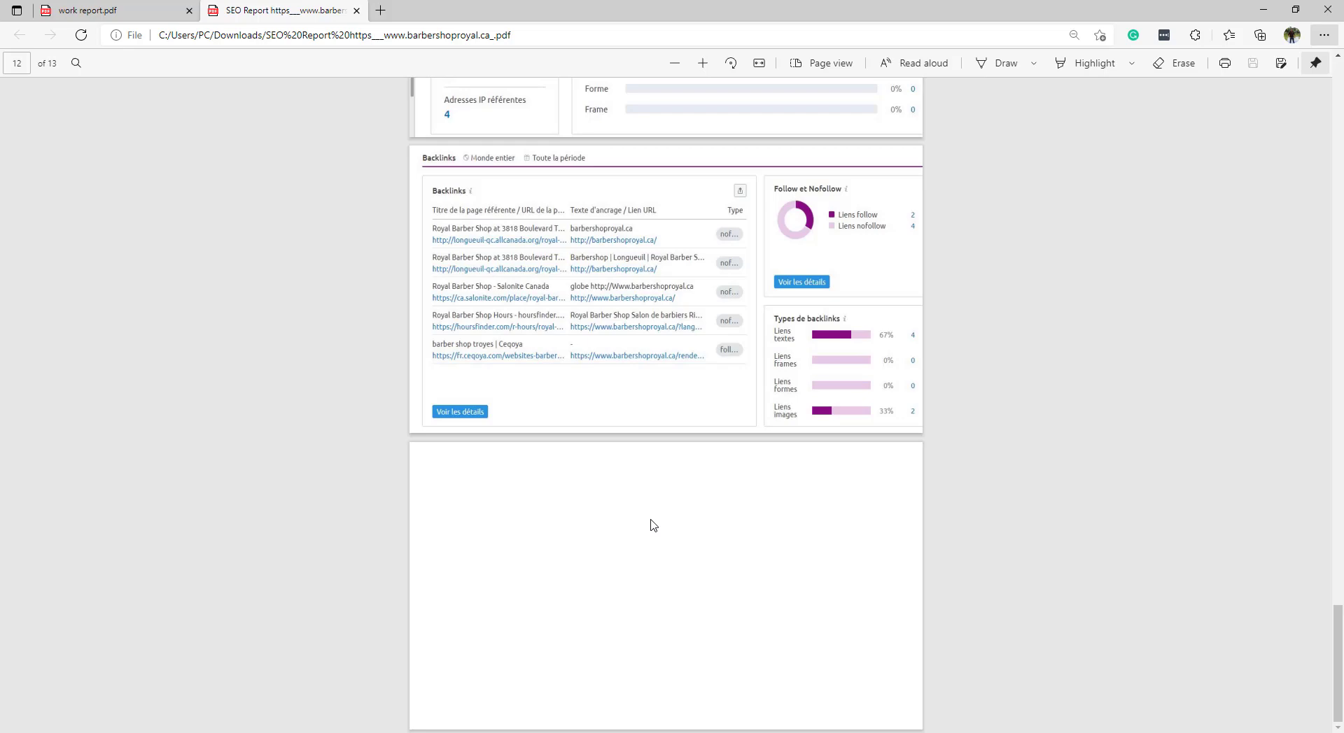
{"action": "scroll", "coordinate": [650, 525], "scroll_direction": "up", "scroll_amount": 20}
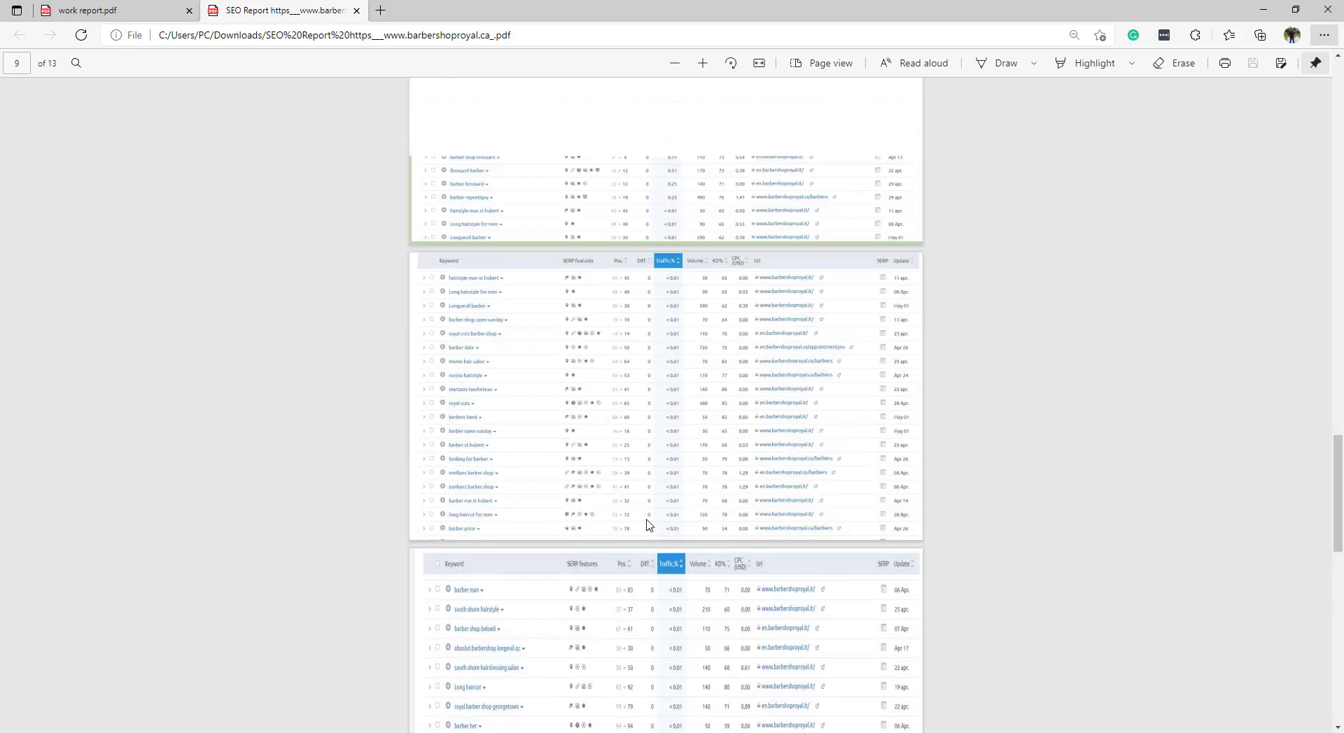
{"action": "scroll", "coordinate": [649, 525], "scroll_direction": "up", "scroll_amount": 20}
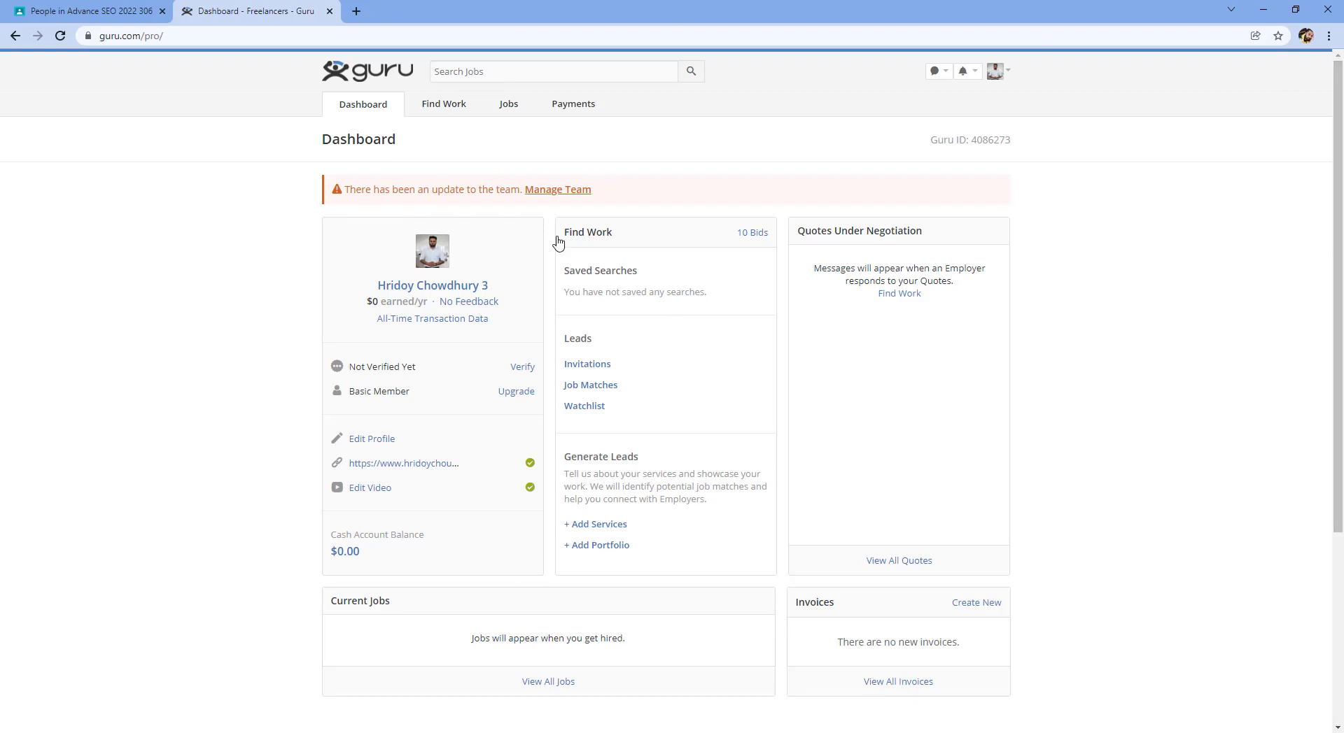
On Guru, create a new portfolio titled "SEO Service for A Brand New Website" and continue to its details
{"action": "left_click", "coordinate": [597, 550]}
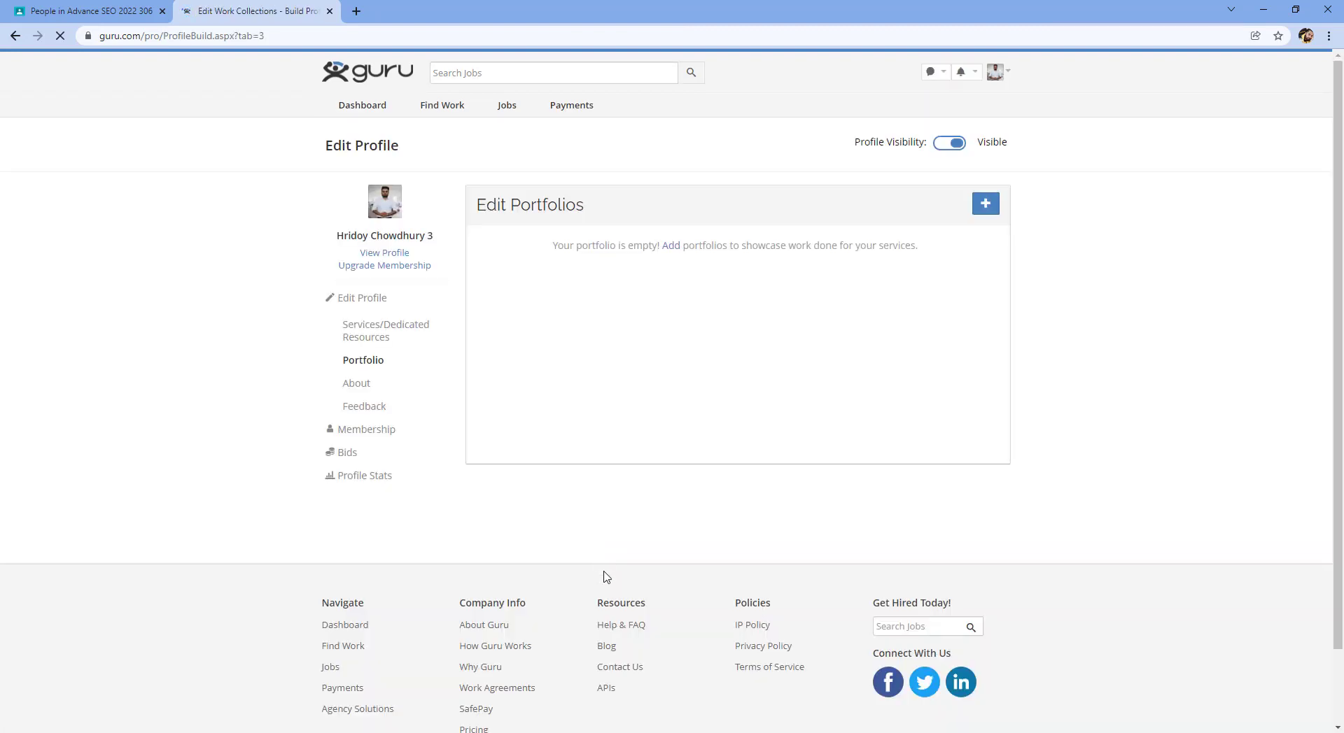
{"action": "left_click", "coordinate": [671, 246]}
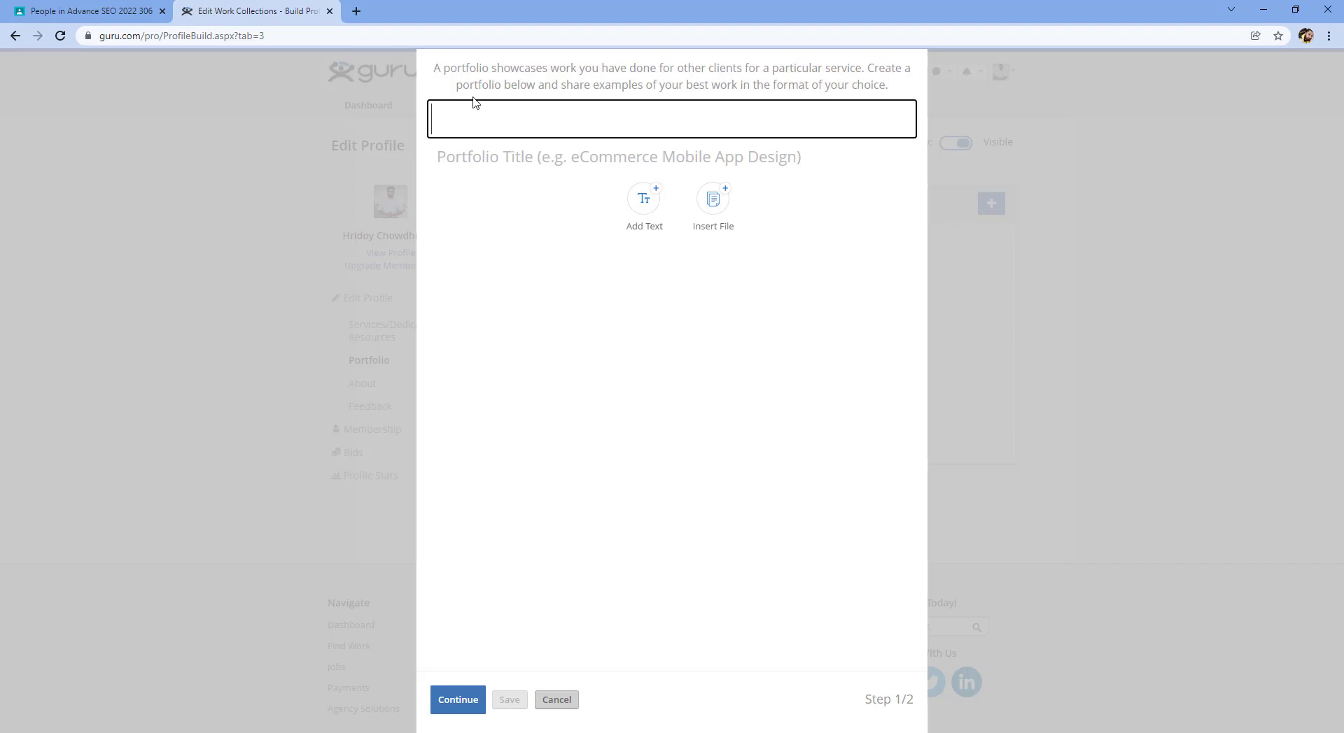
{"action": "type", "text": "Se"}
{"action": "key", "text": "BackSpace"}
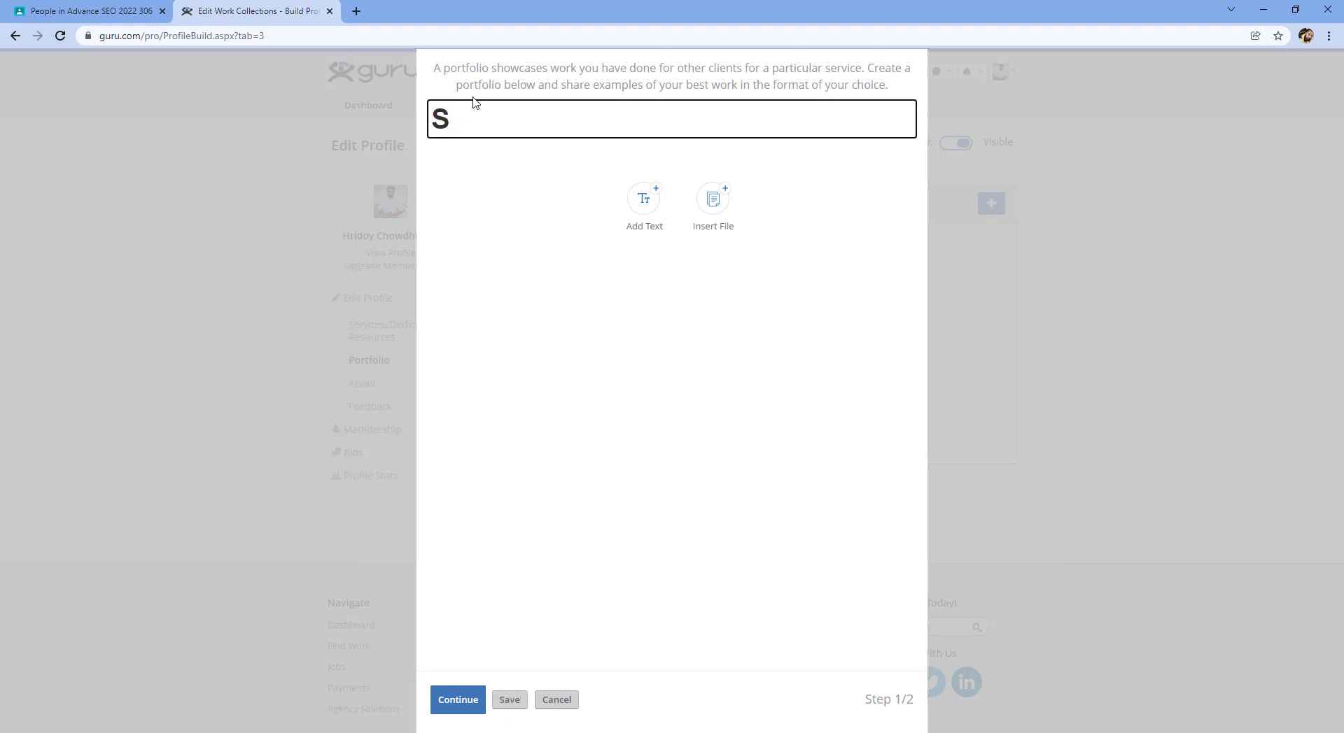
{"action": "type", "text": "EO Servic"}
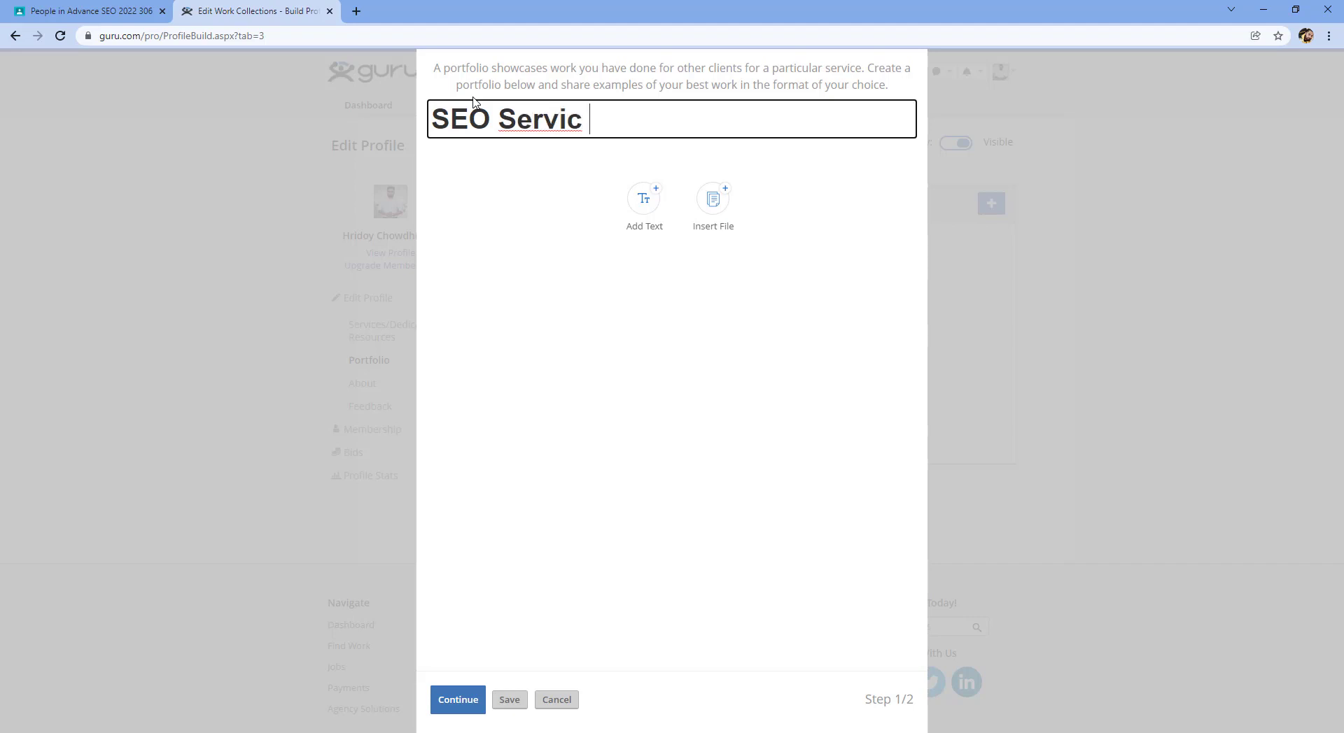
{"action": "type", "text": "e for "}
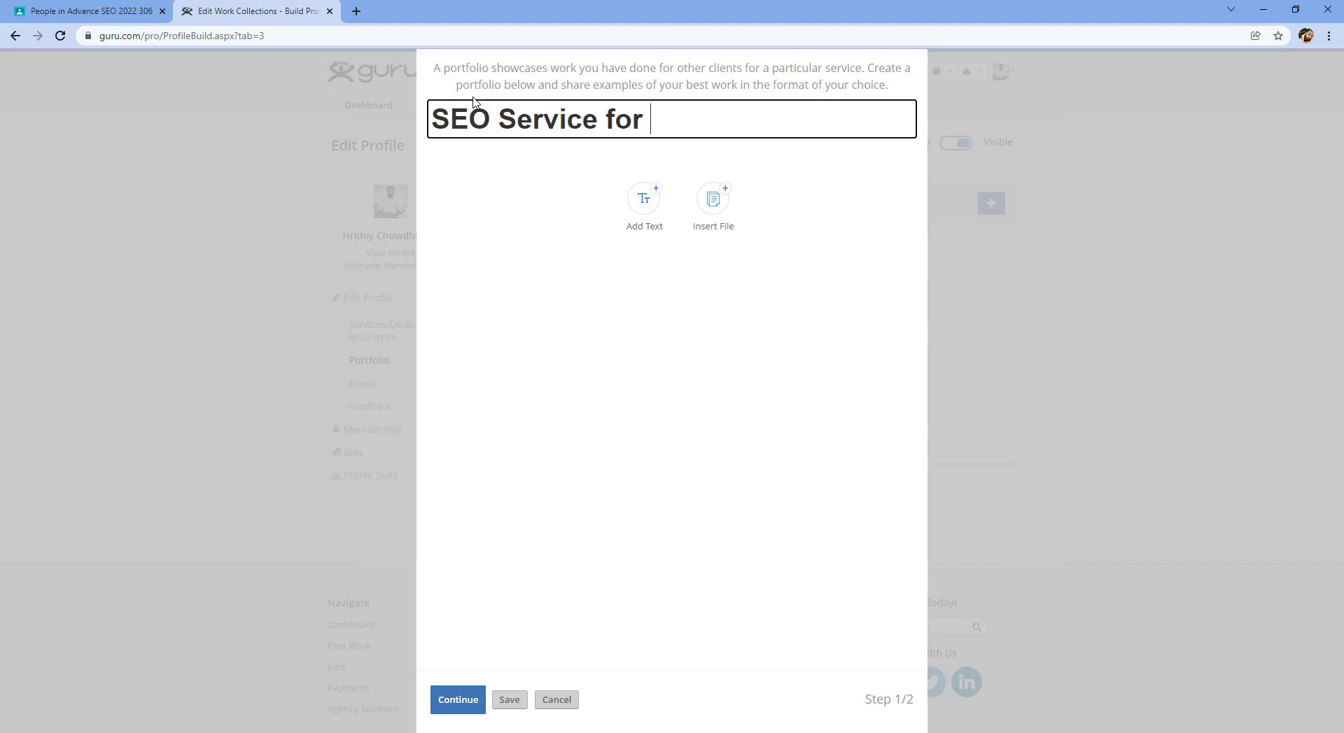
{"action": "type", "text": "A Bre"}
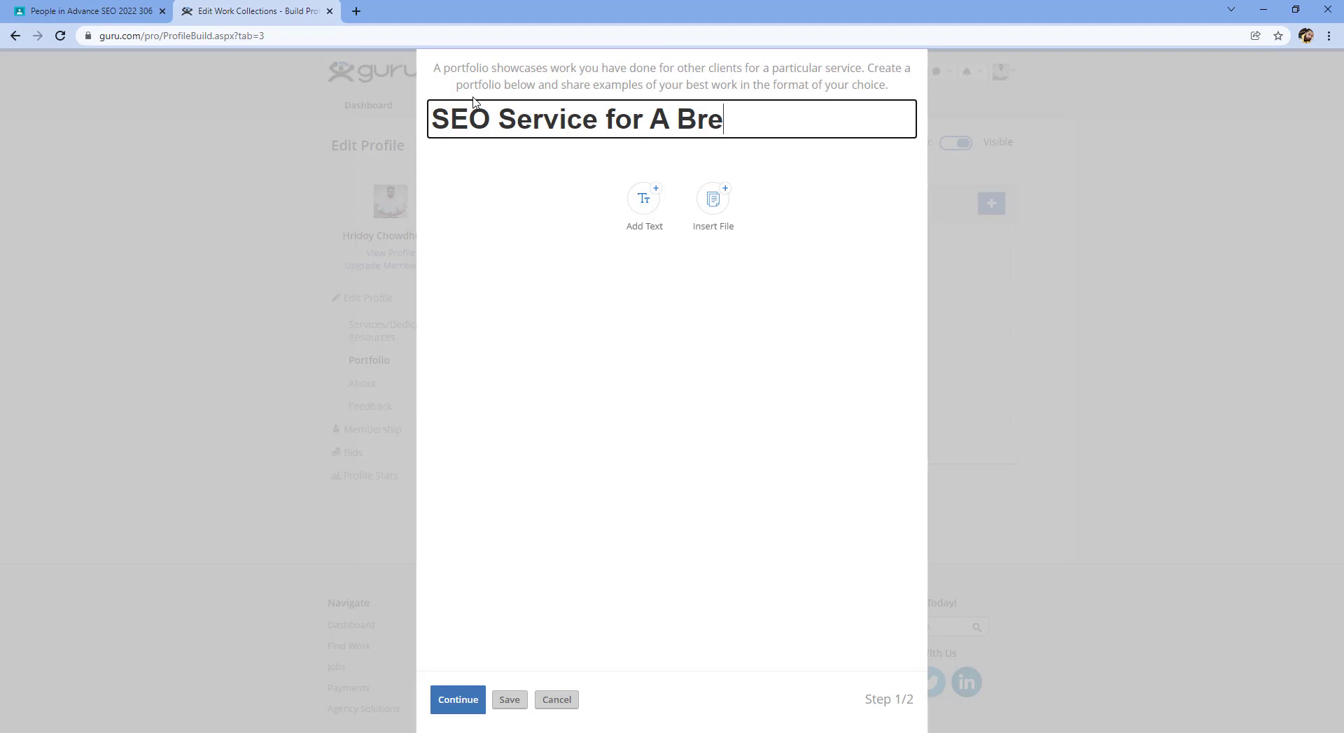
{"action": "key", "text": "BackSpace"}
{"action": "type", "text": "and New "}
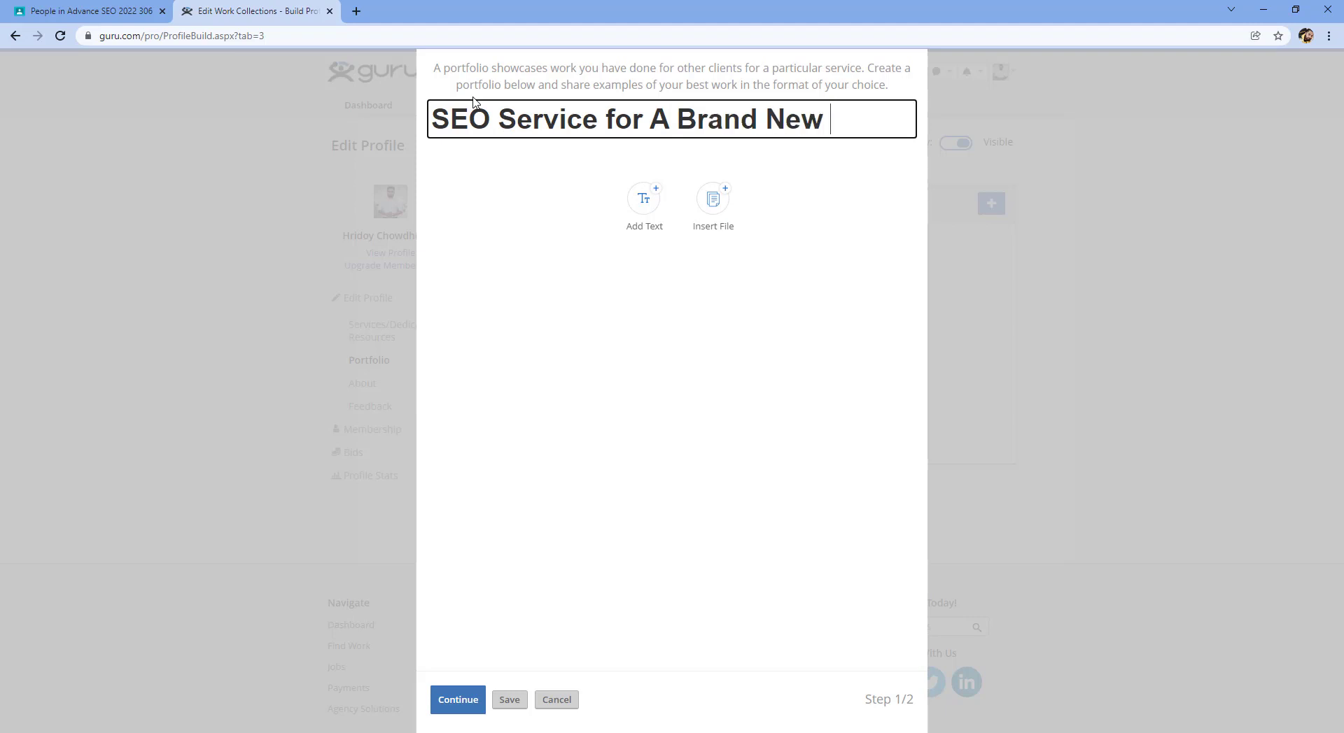
{"action": "type", "text": "Website"}
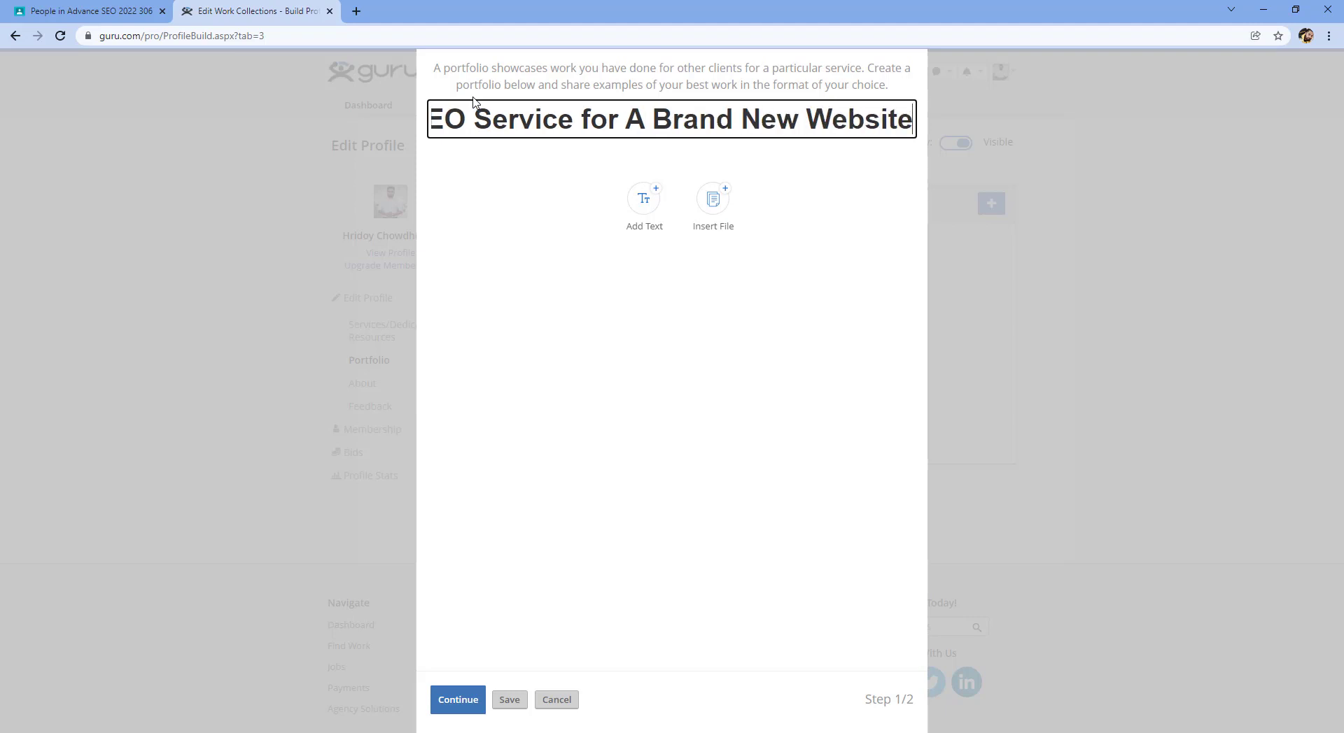
{"action": "left_click", "coordinate": [474, 703]}
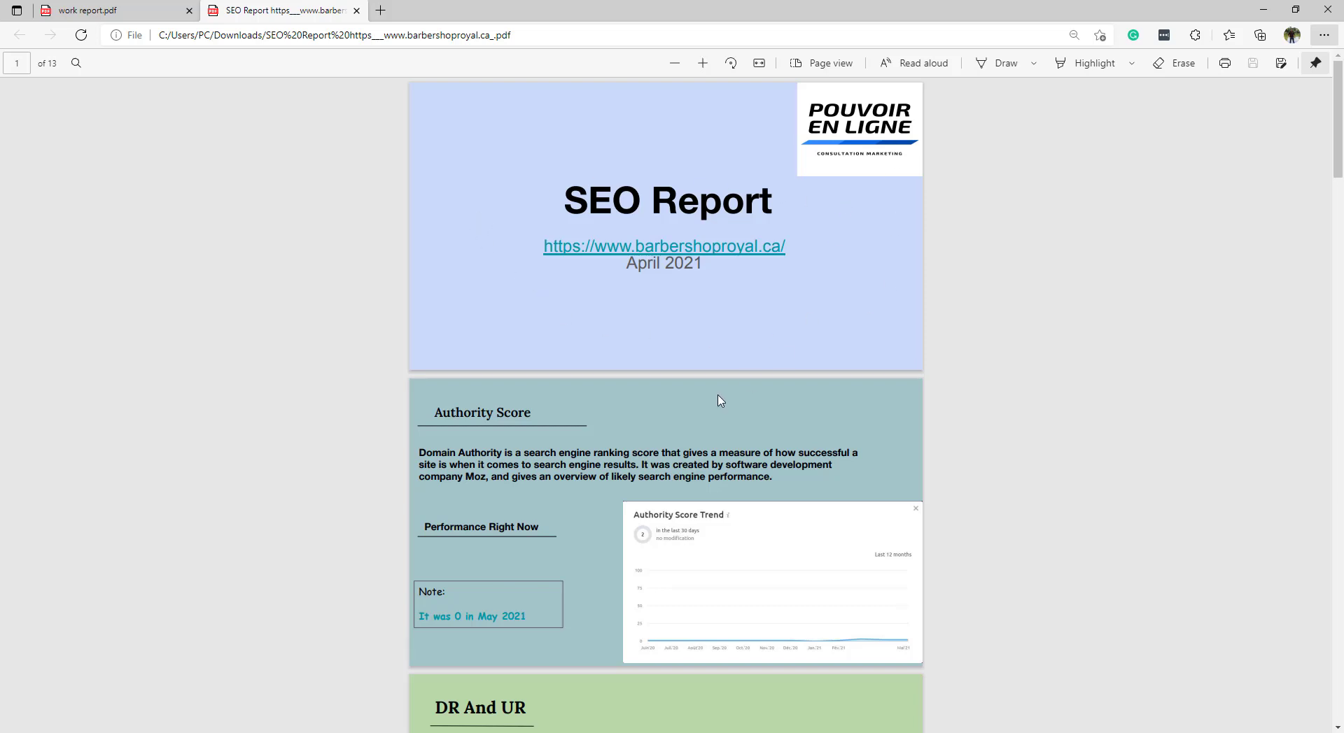
Switch to the SEO report PDF and select the whole Organic Traffic page as a screenshot area
{"action": "scroll", "coordinate": [720, 400], "scroll_direction": "down", "scroll_amount": 18}
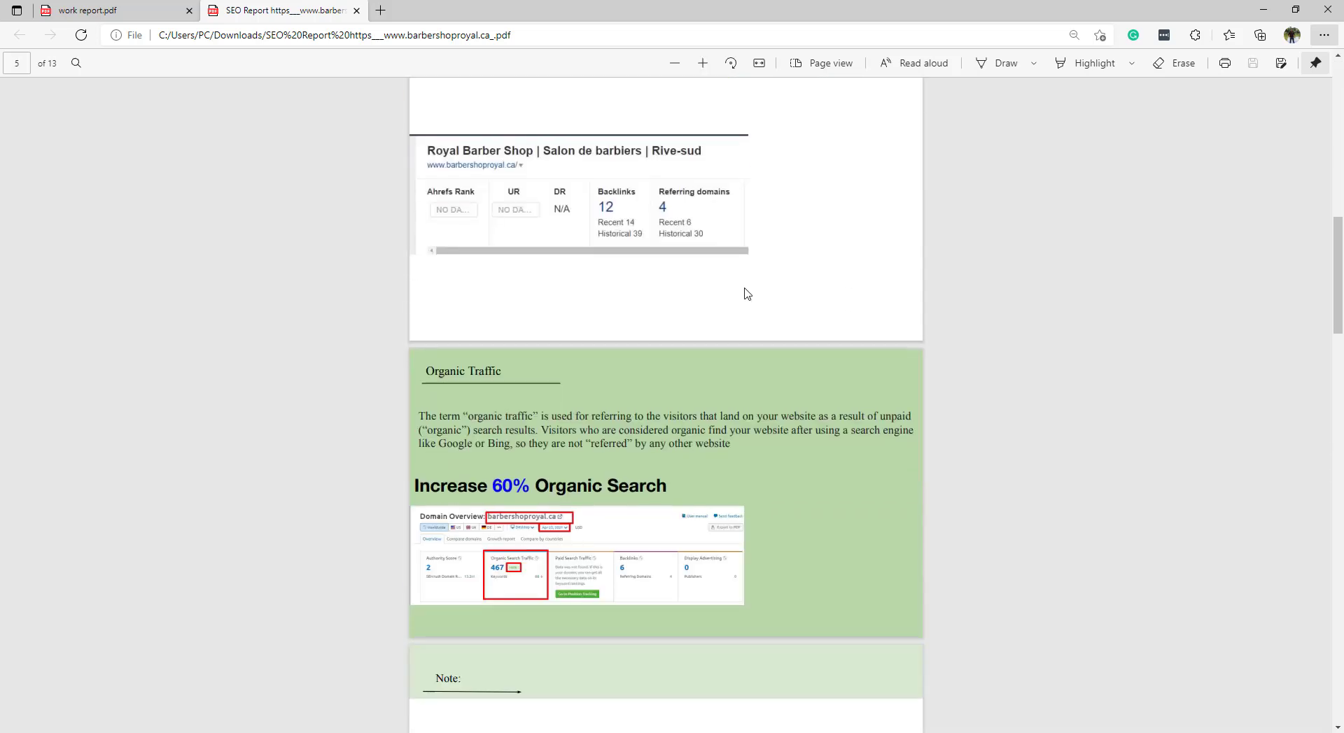
{"action": "scroll", "coordinate": [625, 290], "scroll_direction": "up", "scroll_amount": 3}
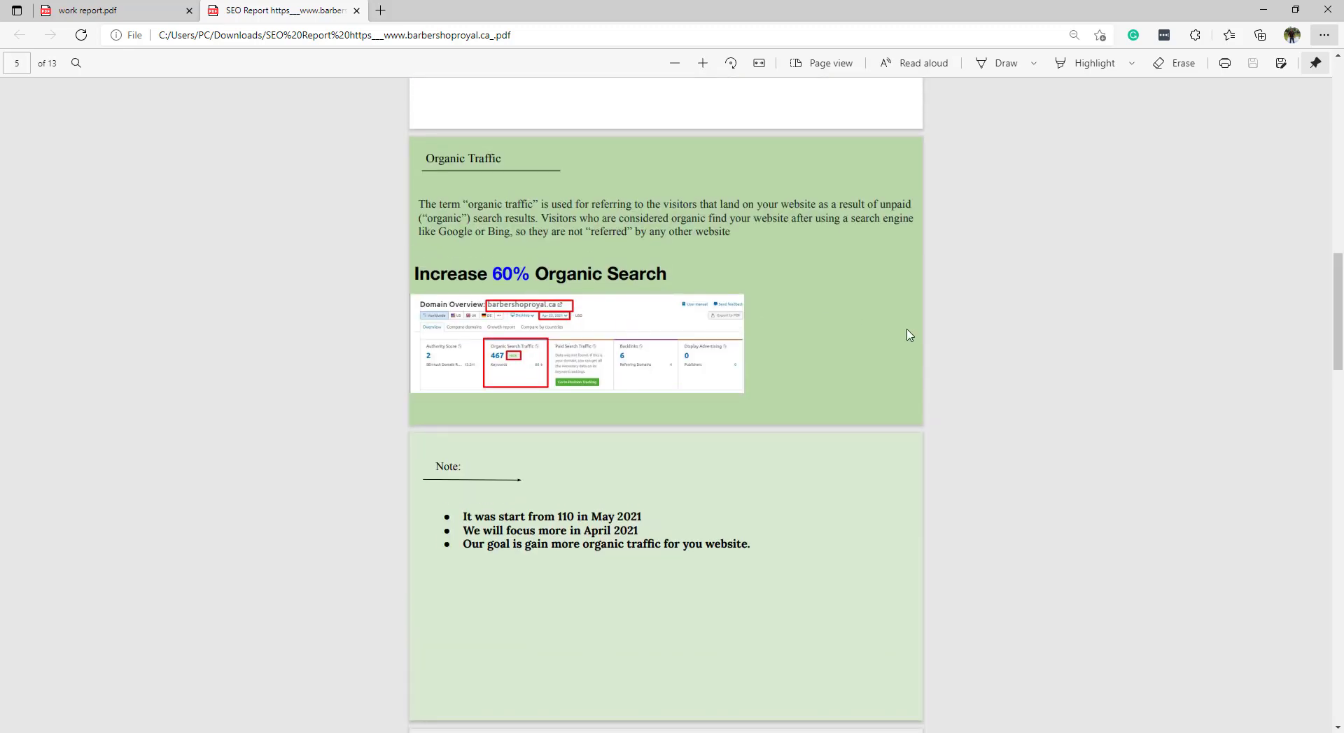
{"action": "key", "text": "Print"}
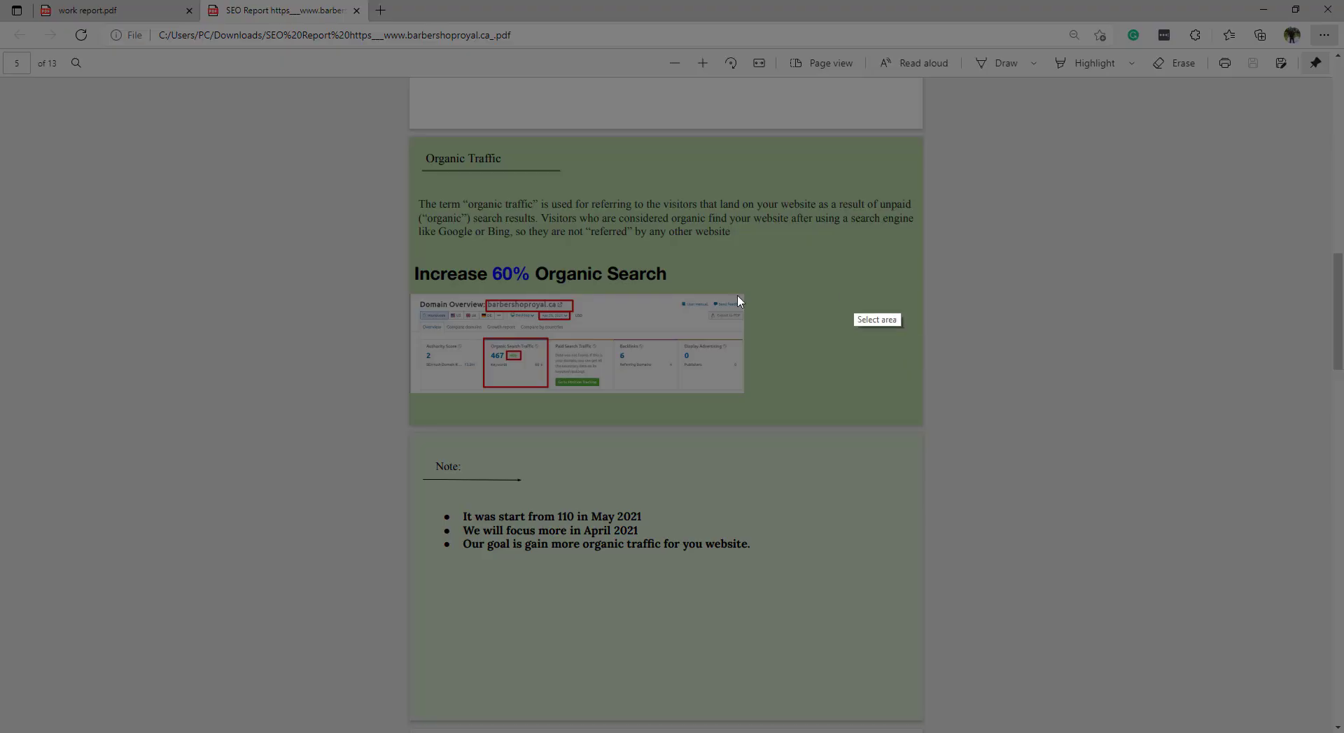
{"action": "left_click_drag", "start_coordinate": [409, 139], "coordinate": [921, 428]}
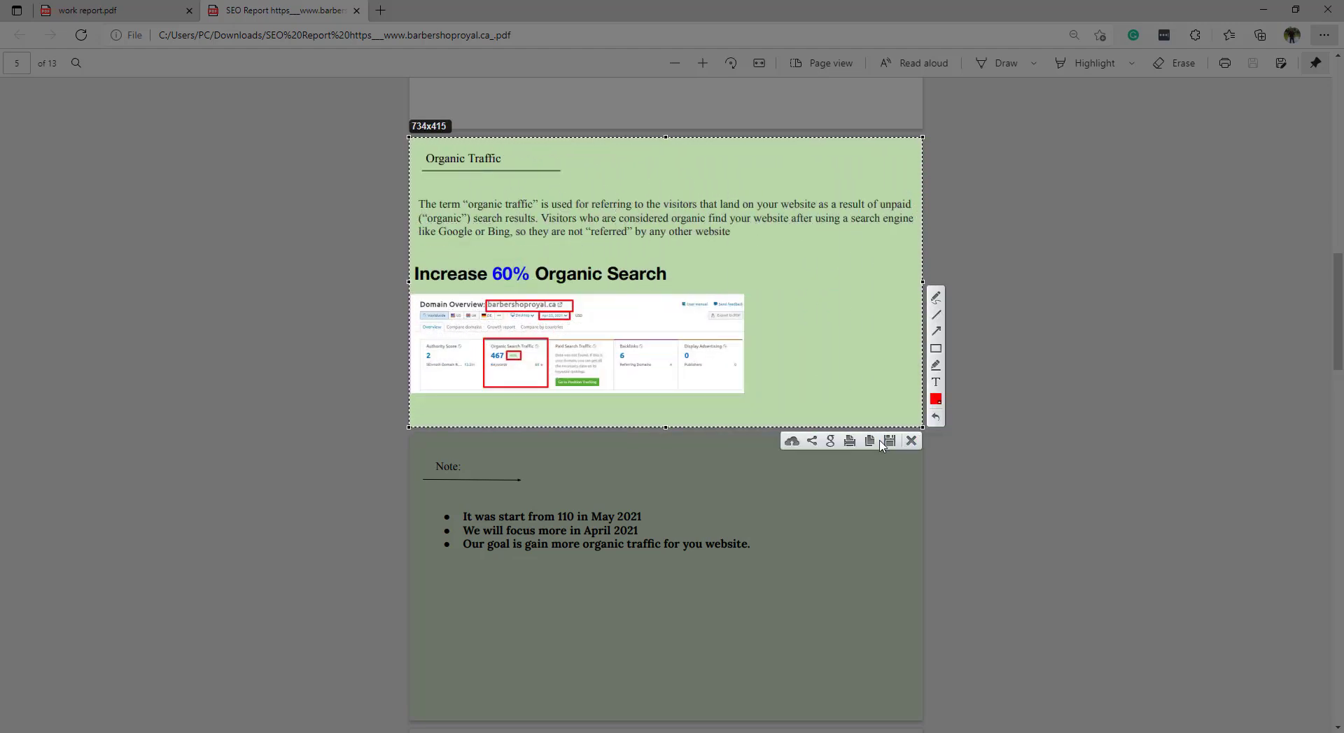
Save the screenshot as a JPEG named "SEO Portfolio" in the Kevin folder
{"action": "left_click", "coordinate": [891, 446]}
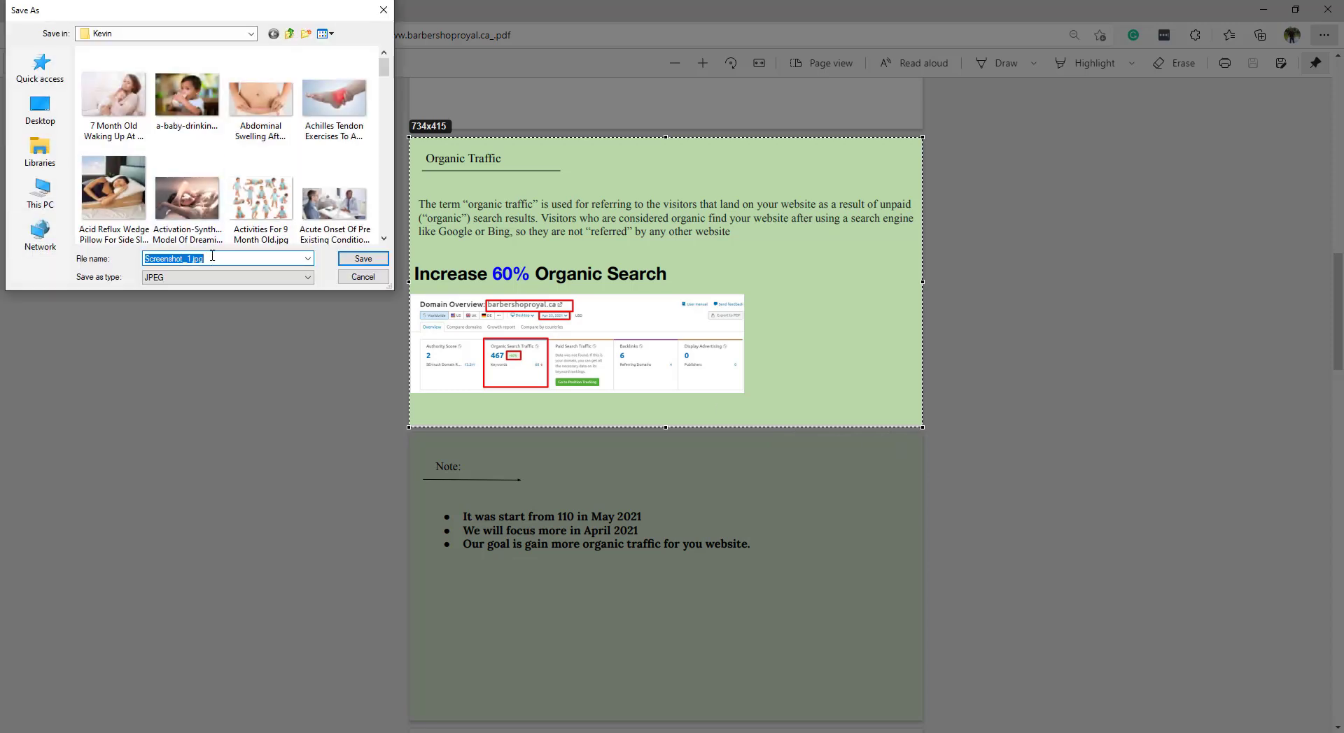
{"action": "key", "text": "BackSpace"}
{"action": "type", "text": "SEO Portfolio"}
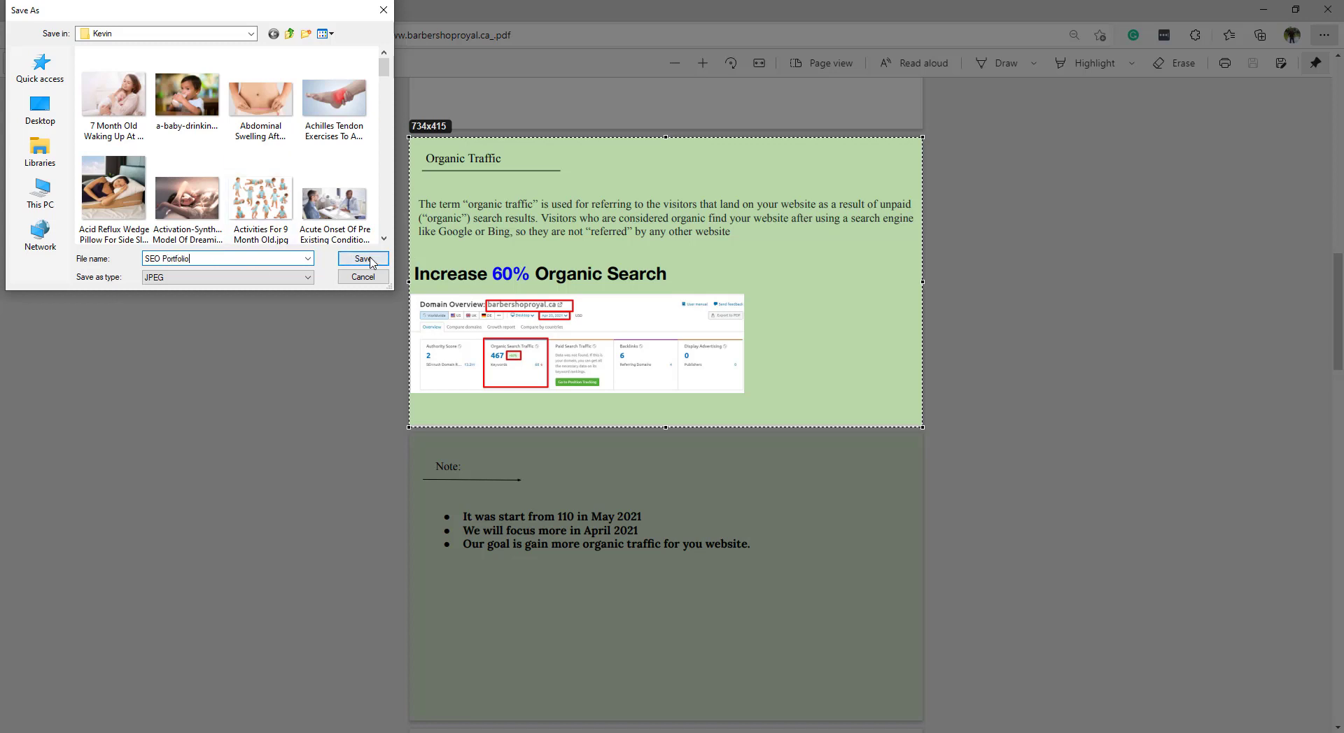
{"action": "left_click", "coordinate": [371, 259]}
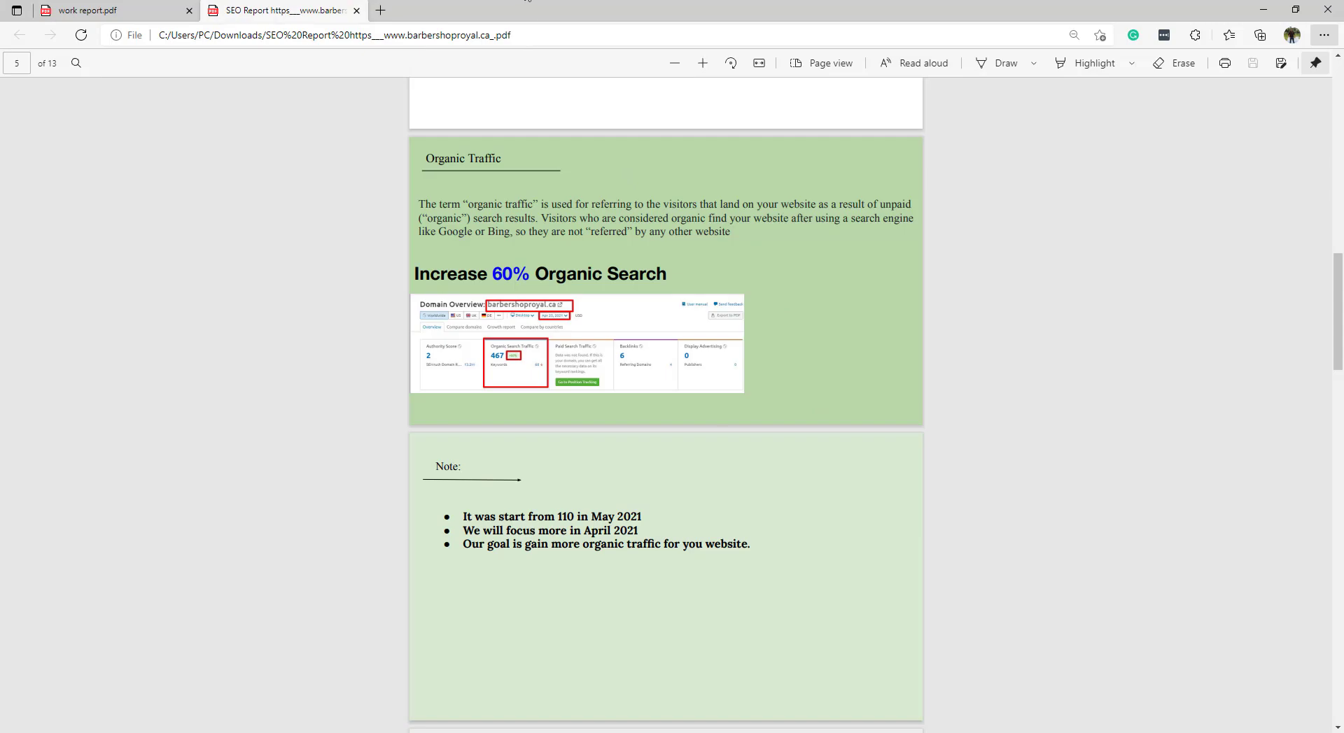
Switch back to Guru and upload "SEO Portfolio.jpg" from the Kevin folder on the SEO (F:) drive as the portfolio's cover image
{"action": "key", "text": "alt+Tab"}
{"action": "left_click", "coordinate": [578, 221]}
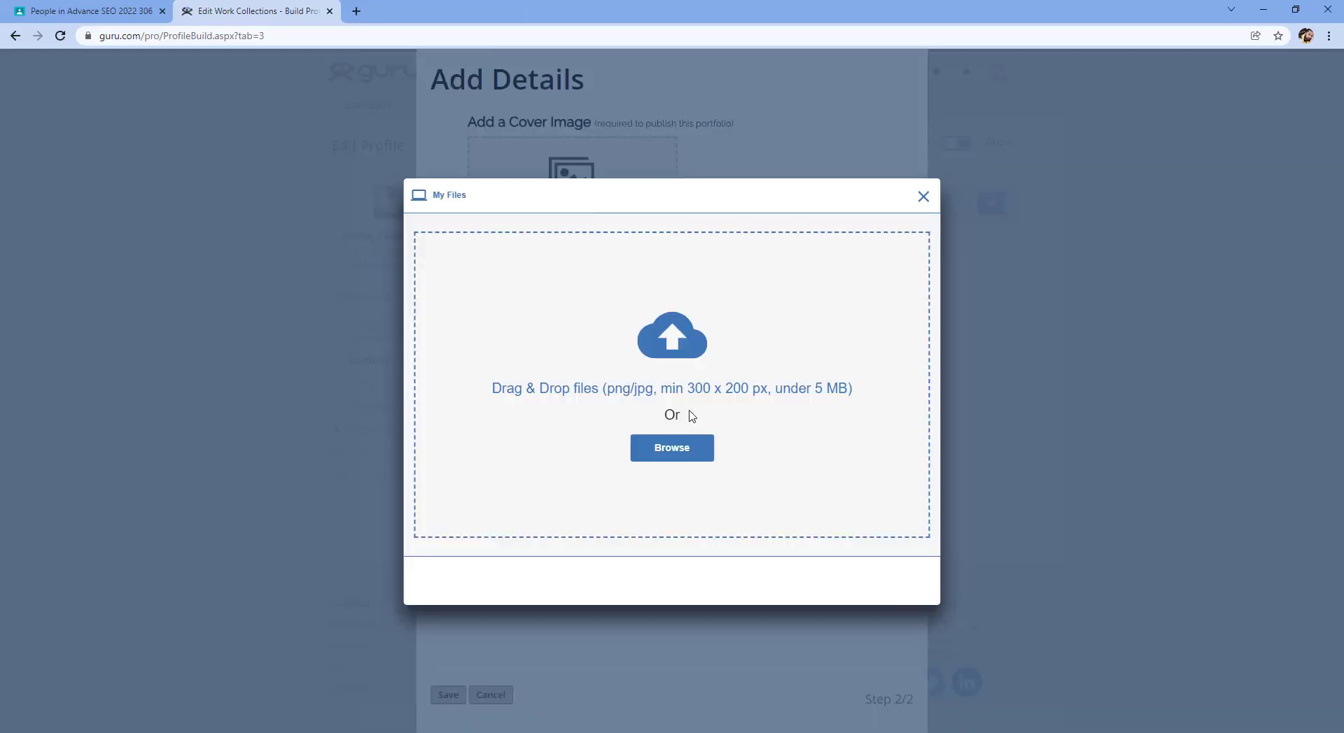
{"action": "left_click", "coordinate": [673, 451]}
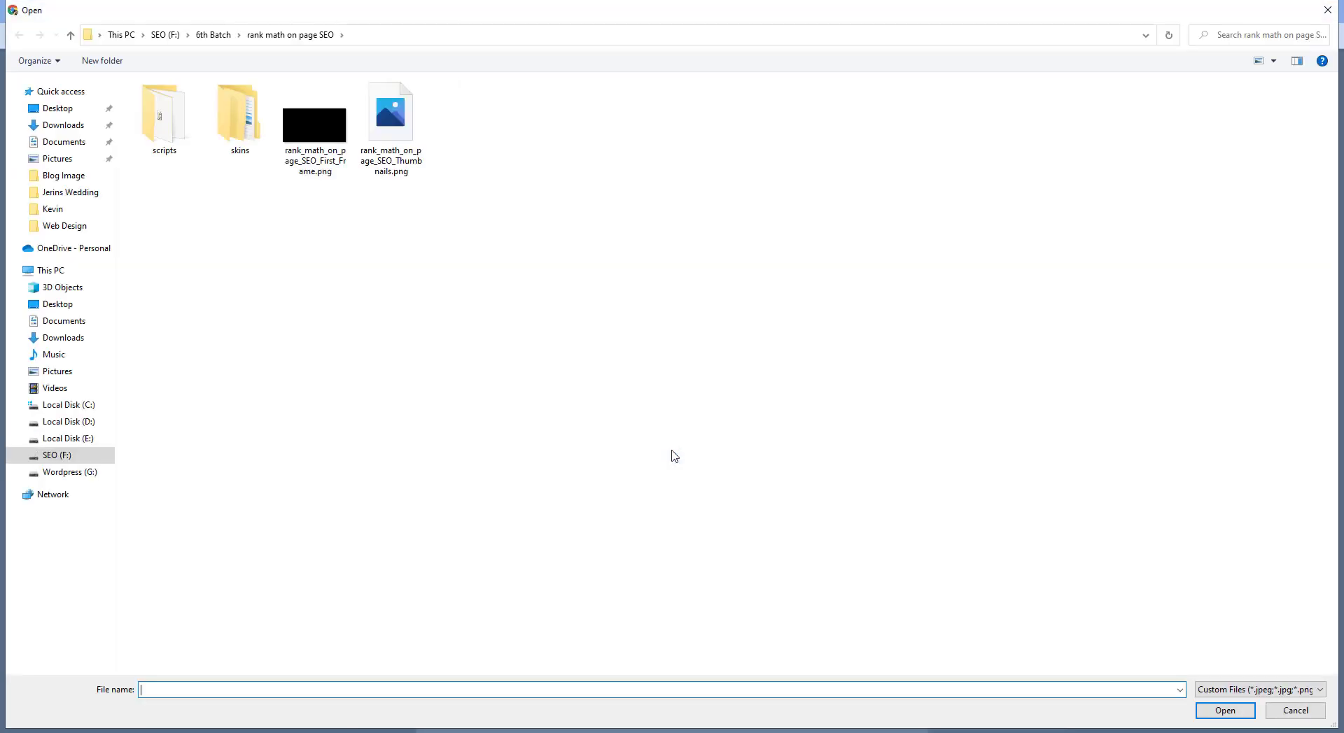
{"action": "left_click", "coordinate": [66, 456]}
{"action": "double_click", "coordinate": [155, 278]}
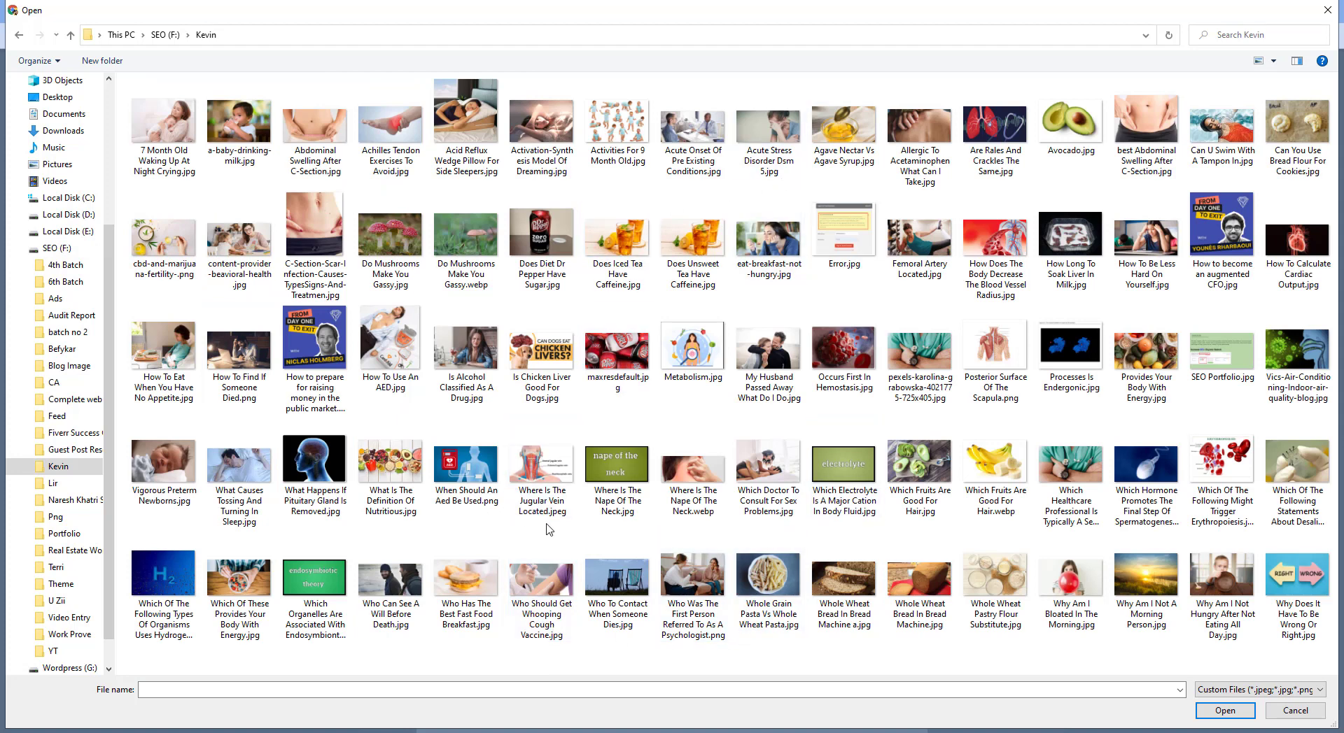
{"action": "double_click", "coordinate": [1233, 382]}
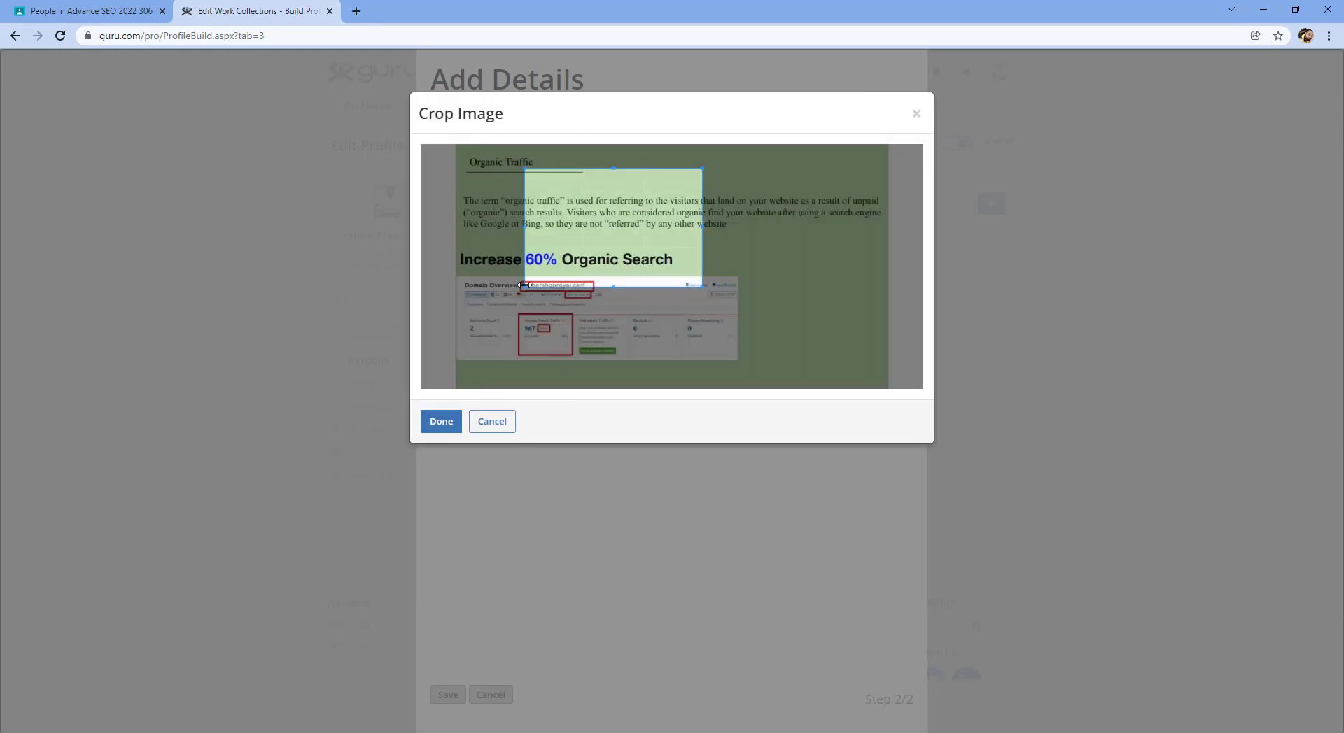
Crop the cover image to the "Increase 60% Organic Search" heading and the domain overview beneath it, and apply the crop
{"action": "left_click_drag", "start_coordinate": [587, 219], "coordinate": [518, 287]}
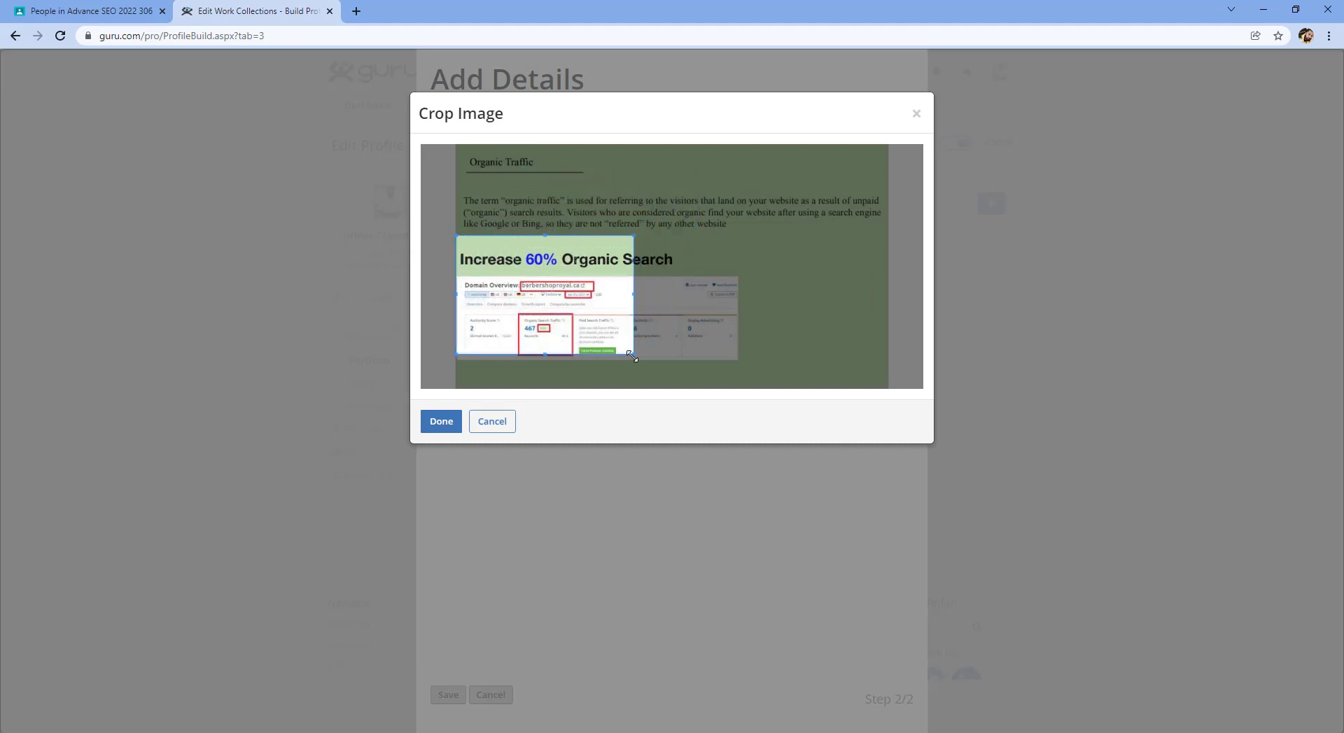
{"action": "left_click_drag", "start_coordinate": [632, 357], "coordinate": [650, 335]}
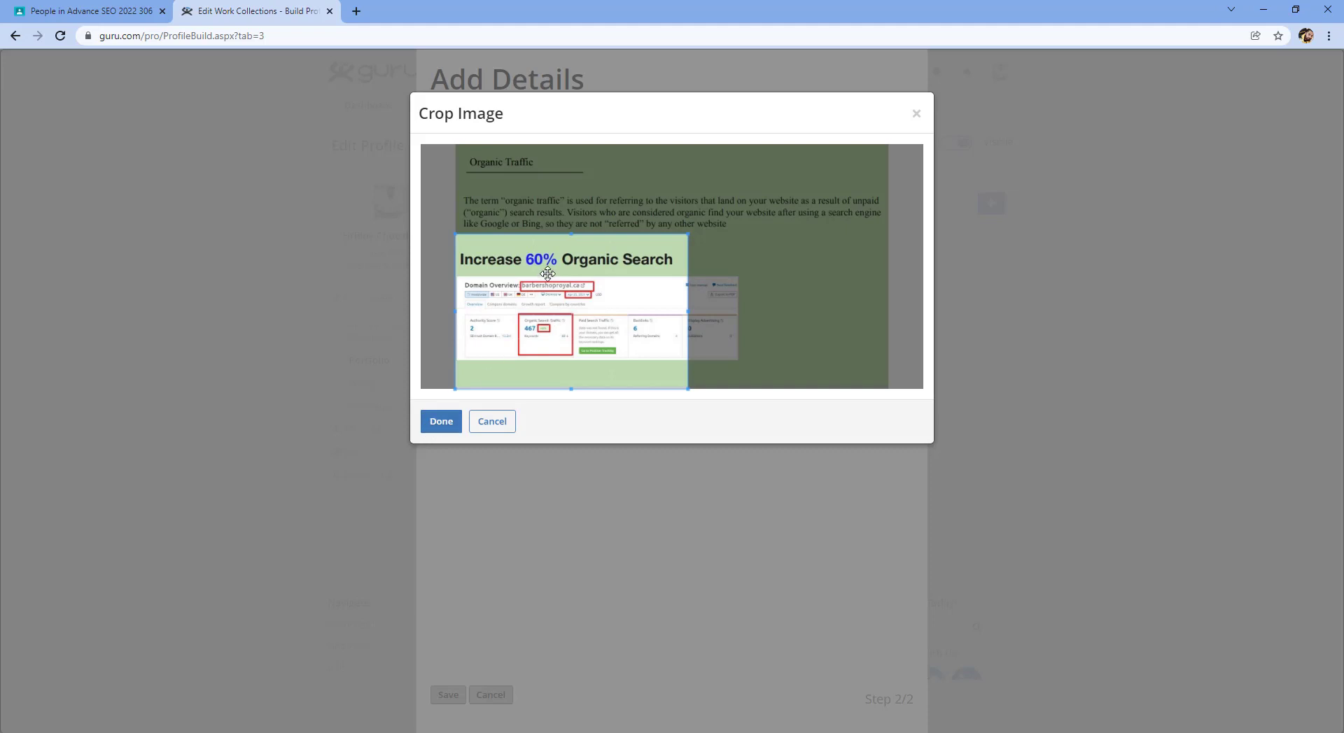
{"action": "left_click", "coordinate": [442, 424]}
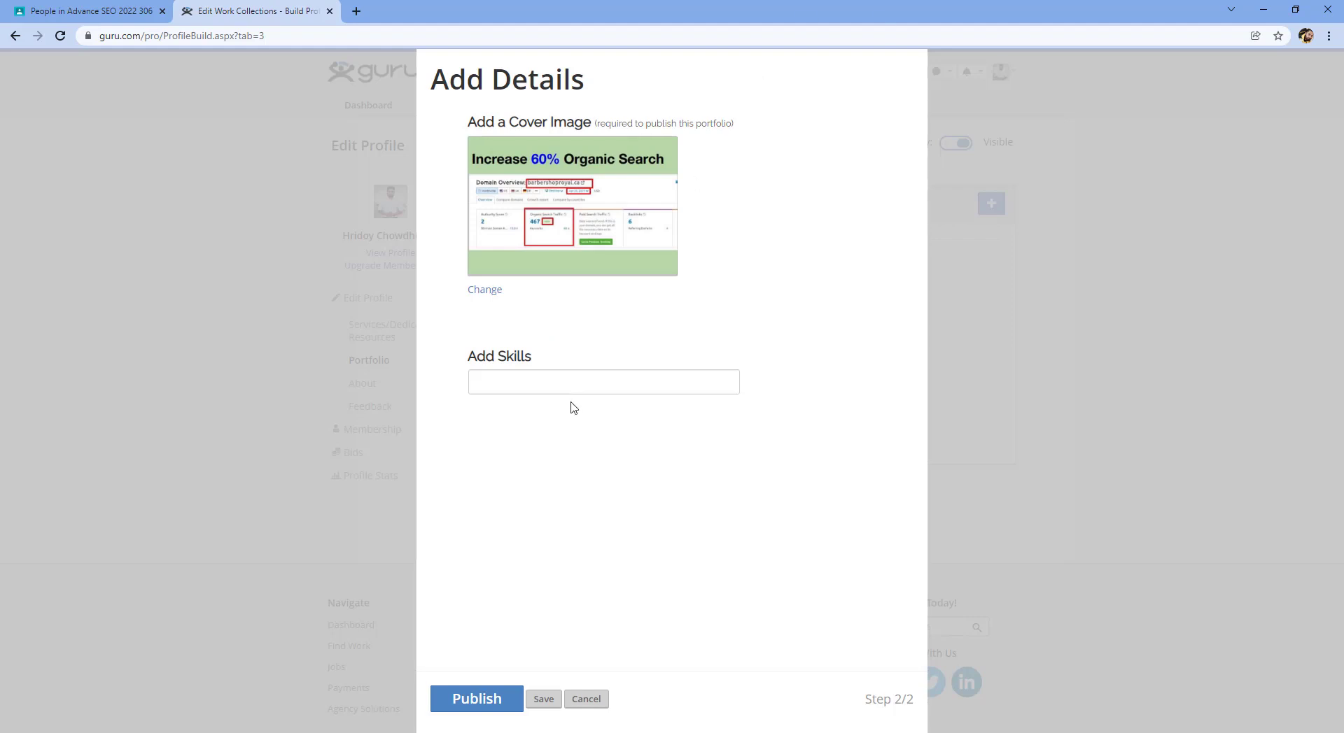
Add the skills SEO, Seo Ranking and Seo Off Page to the portfolio
{"action": "left_click", "coordinate": [567, 380]}
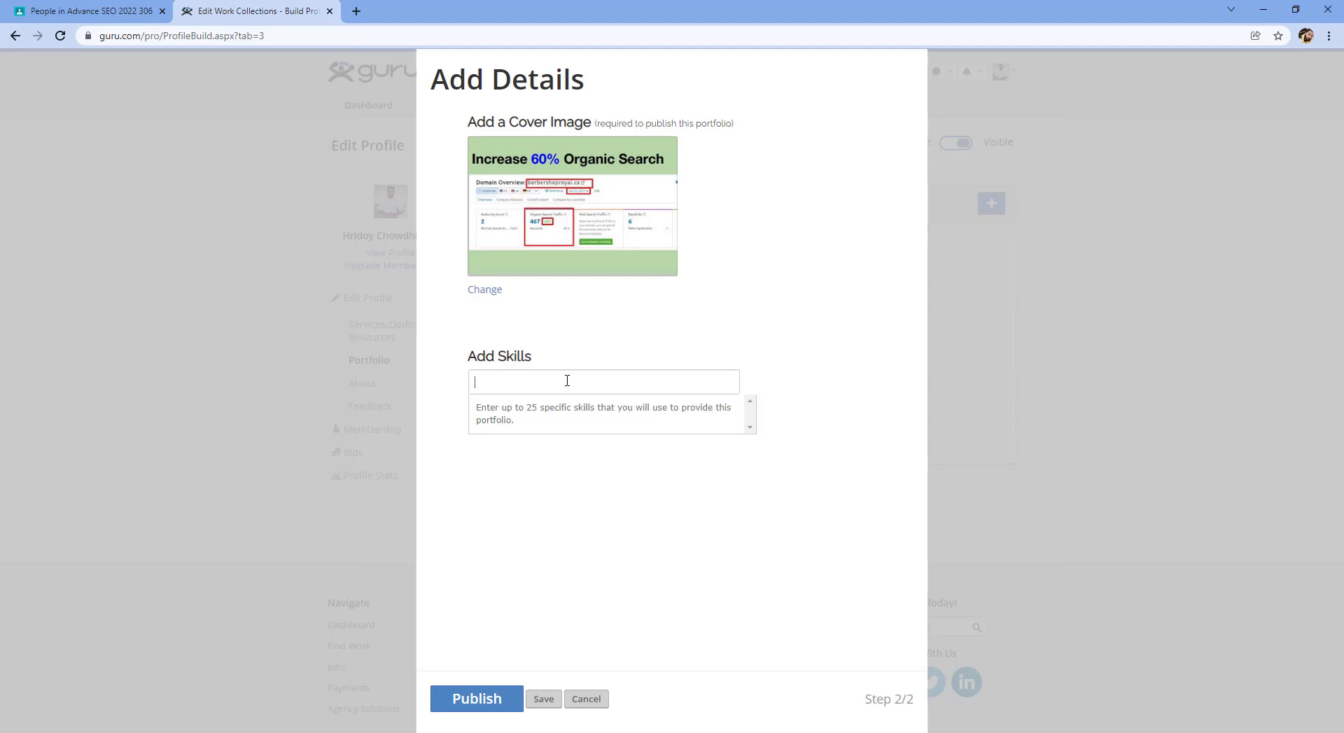
{"action": "type", "text": "S"}
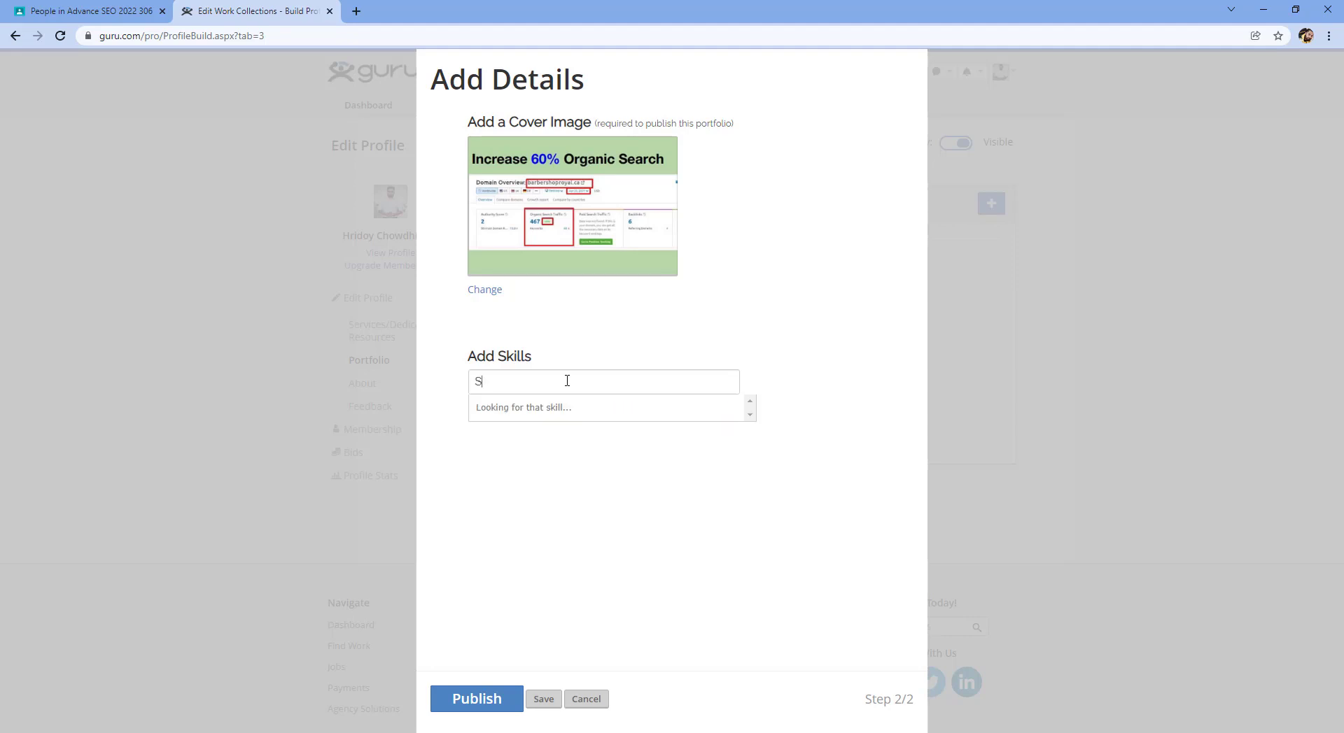
{"action": "type", "text": "EO"}
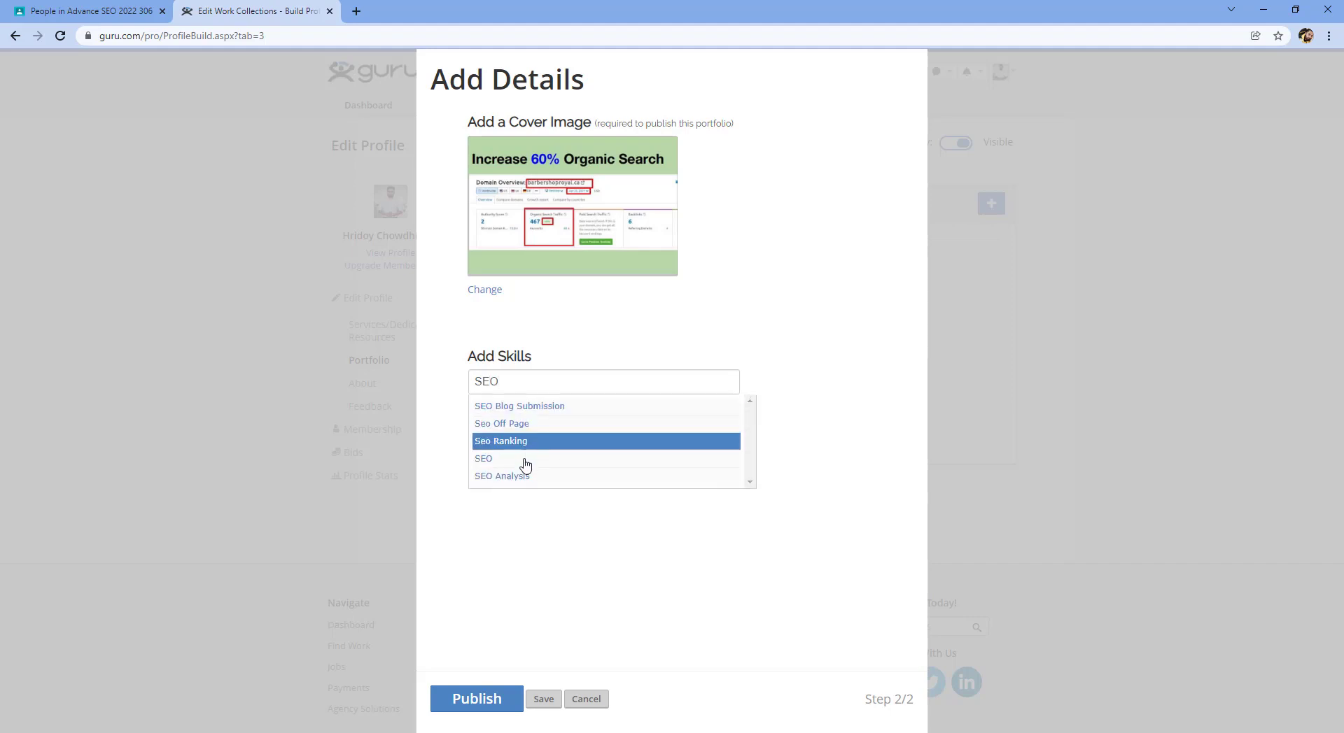
{"action": "left_click", "coordinate": [528, 459]}
{"action": "type", "text": "S"}
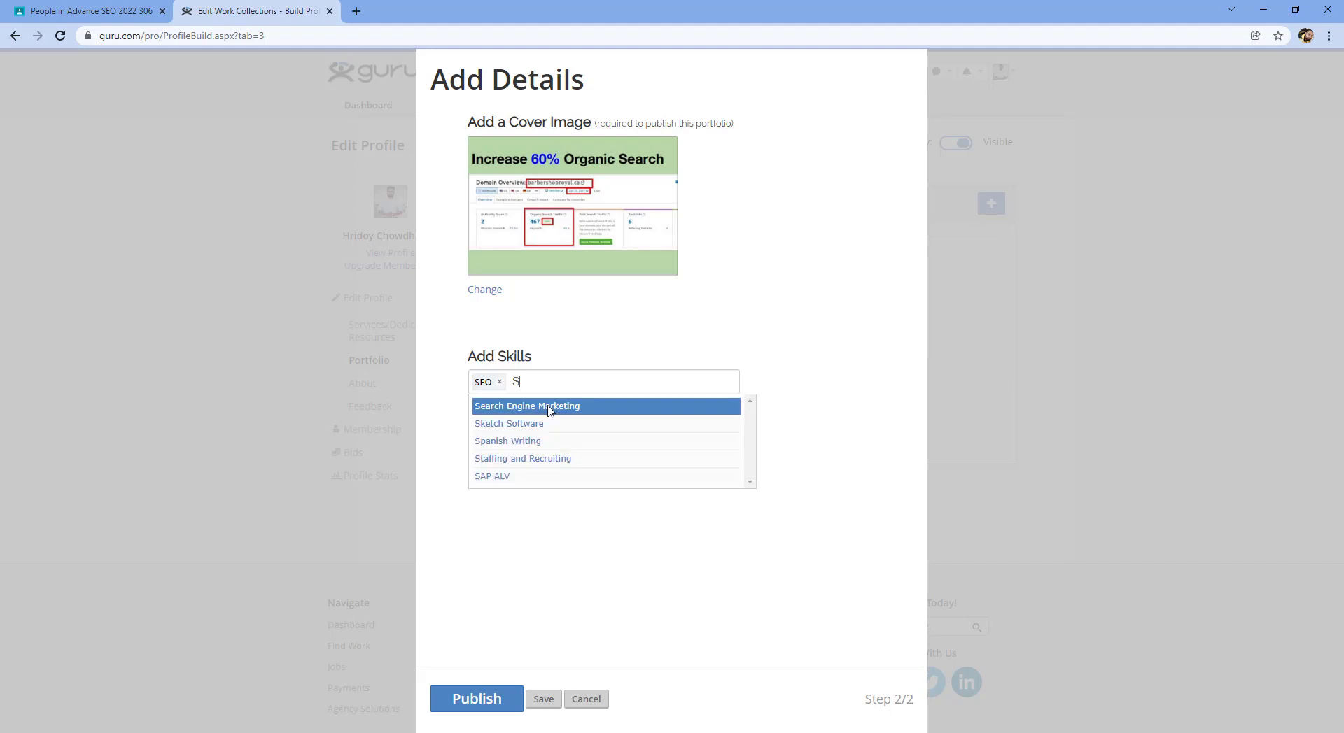
{"action": "type", "text": "EO"}
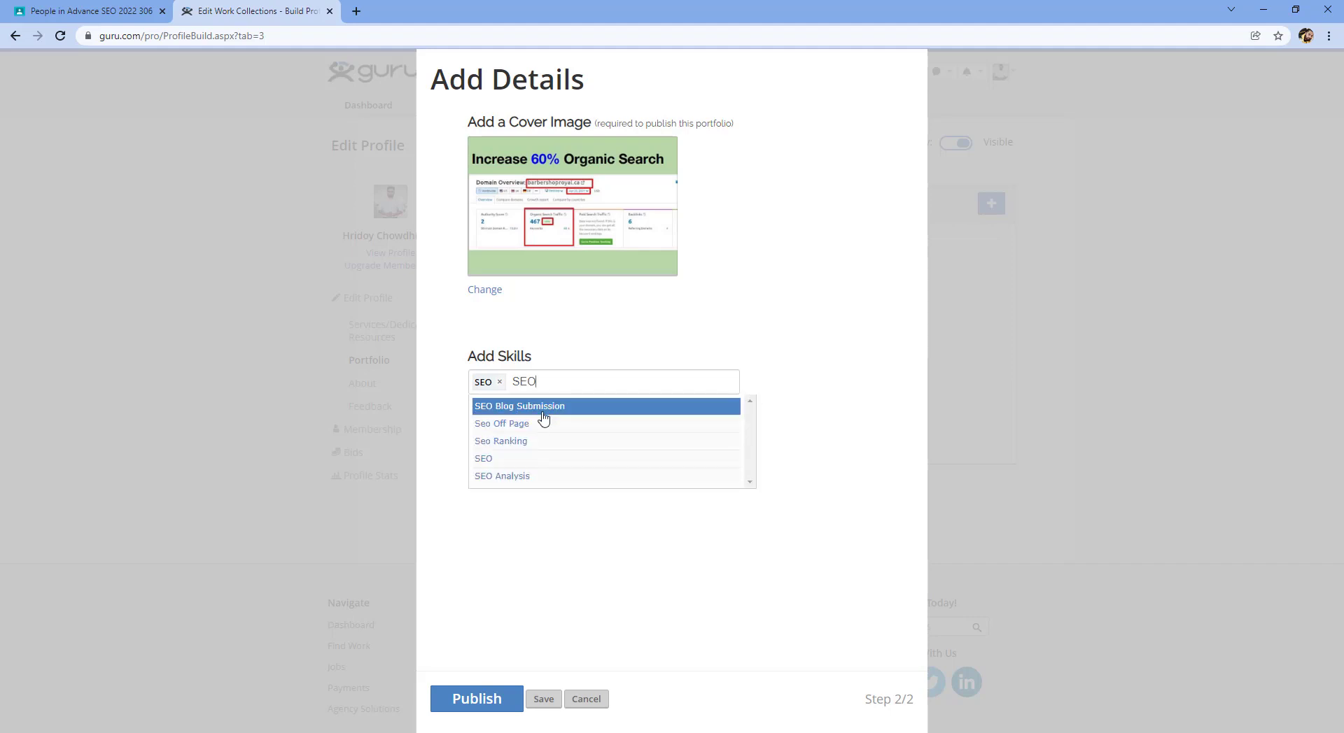
{"action": "left_click", "coordinate": [527, 442]}
{"action": "type", "text": "SEO"}
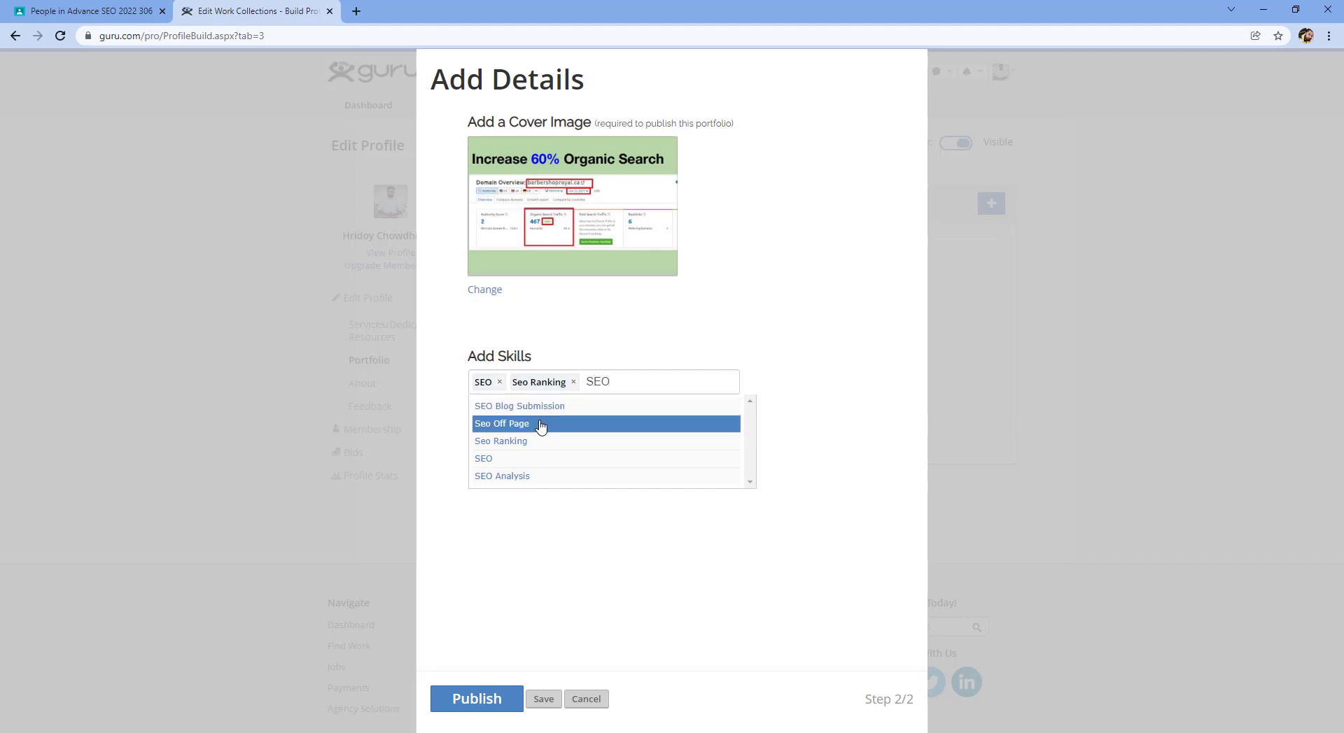
{"action": "left_click", "coordinate": [543, 425]}
Add the skills SEO Analysis, SEO Blog Submission and Backlinks to the portfolio
{"action": "type", "text": "A"}
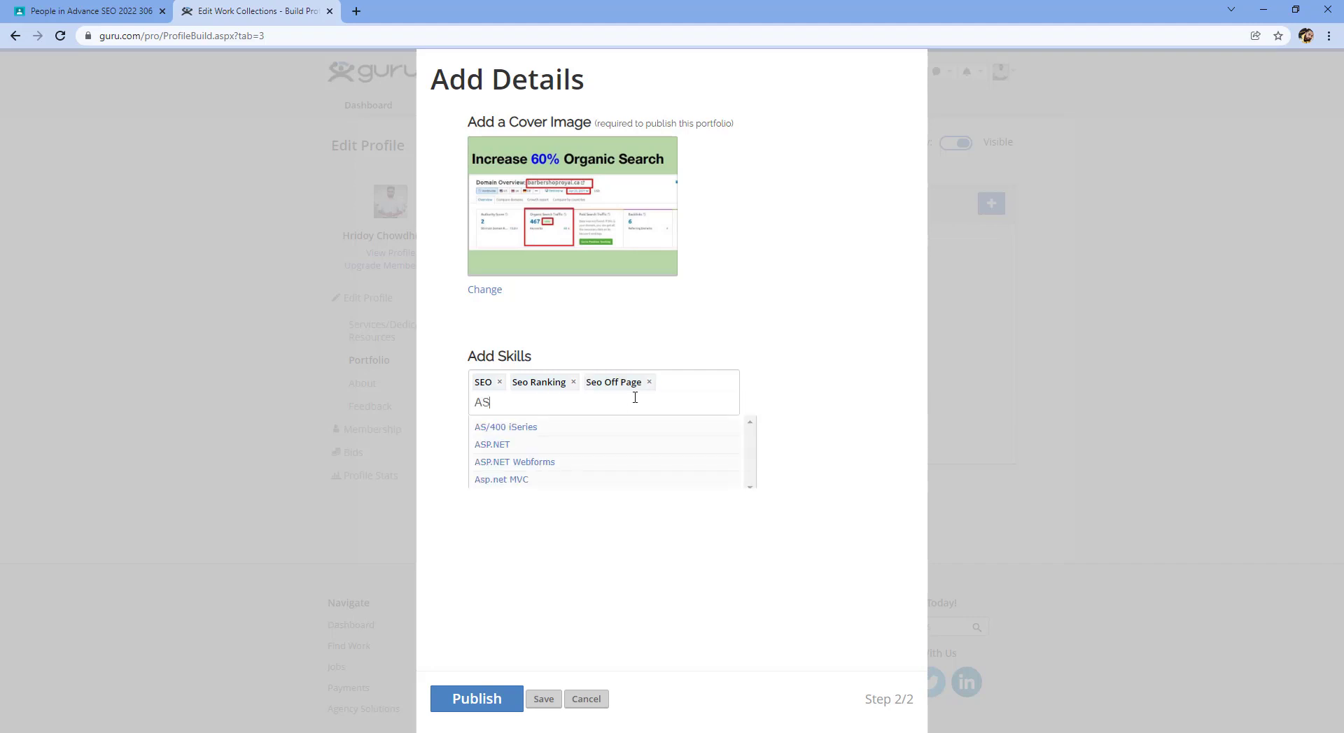
{"action": "key", "text": "BackSpace"}
{"action": "type", "text": "sEO"}
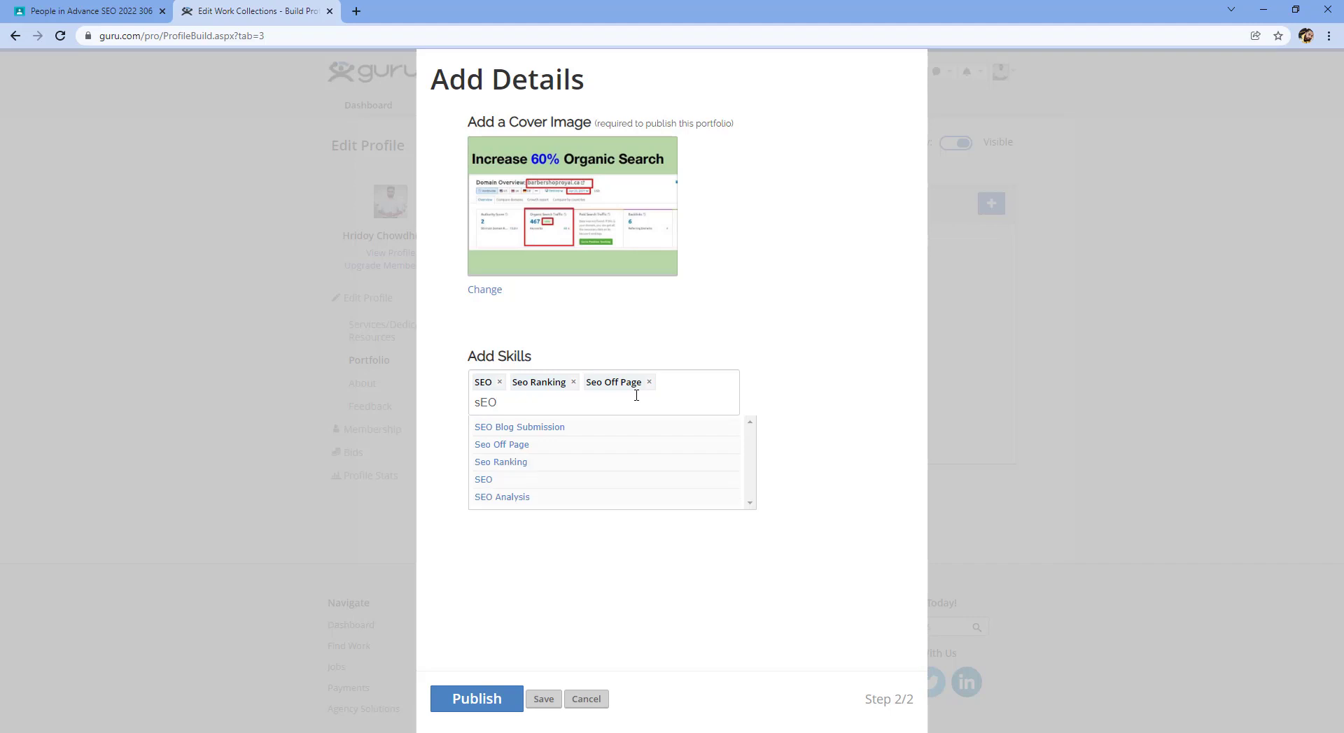
{"action": "left_click", "coordinate": [546, 481]}
{"action": "type", "text": "seo"}
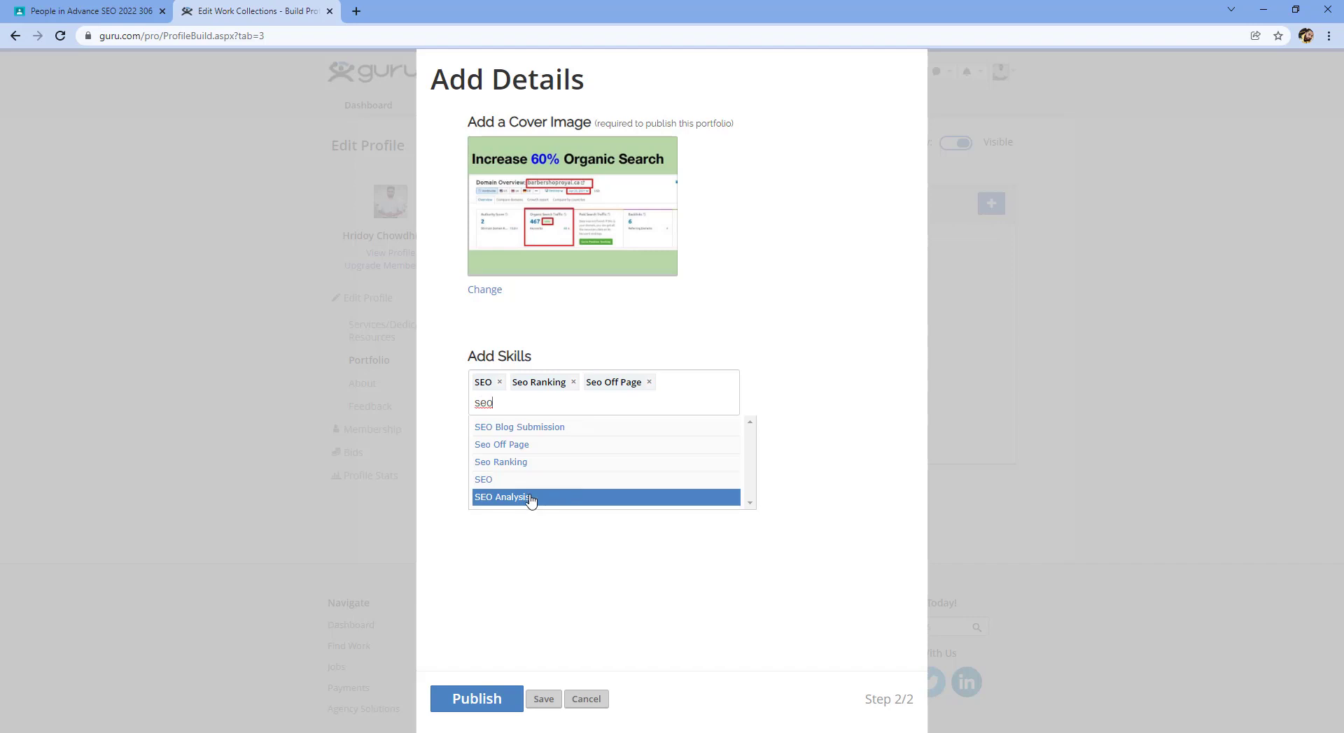
{"action": "left_click", "coordinate": [531, 498]}
{"action": "type", "text": "seo"}
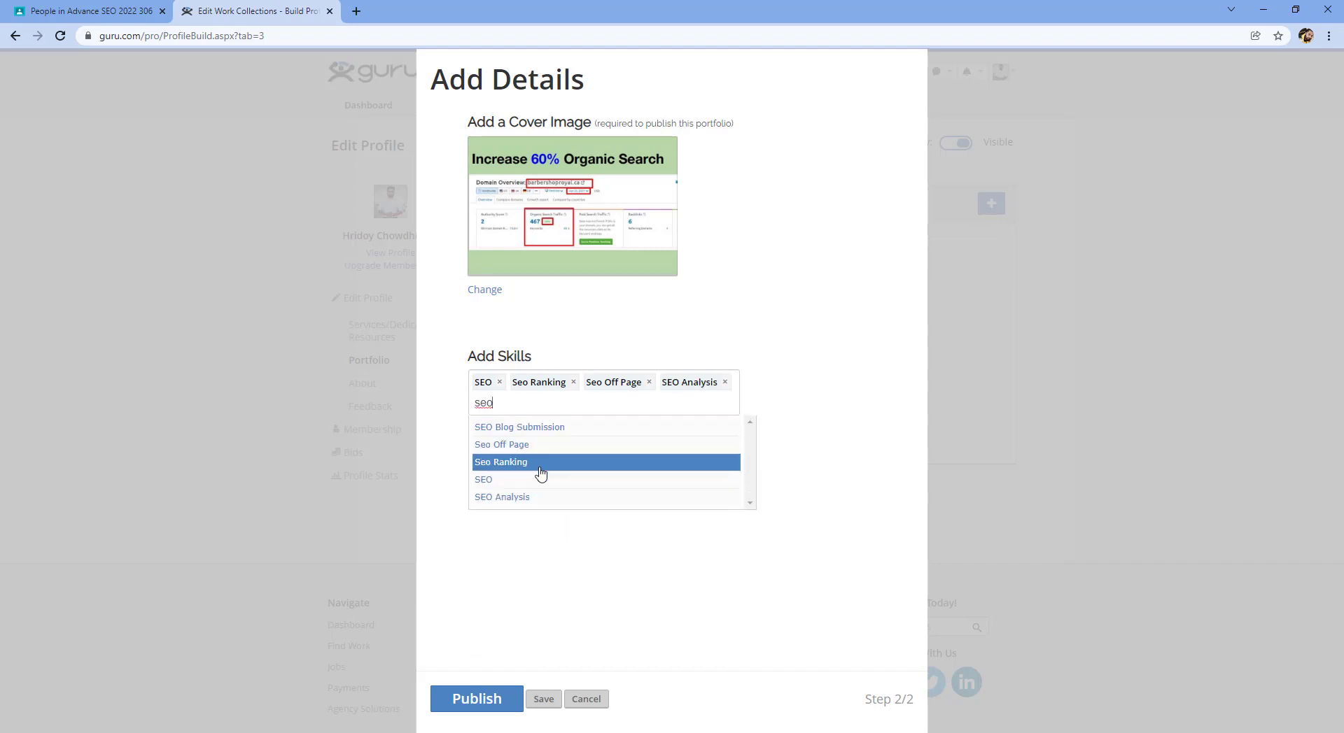
{"action": "left_click", "coordinate": [533, 428]}
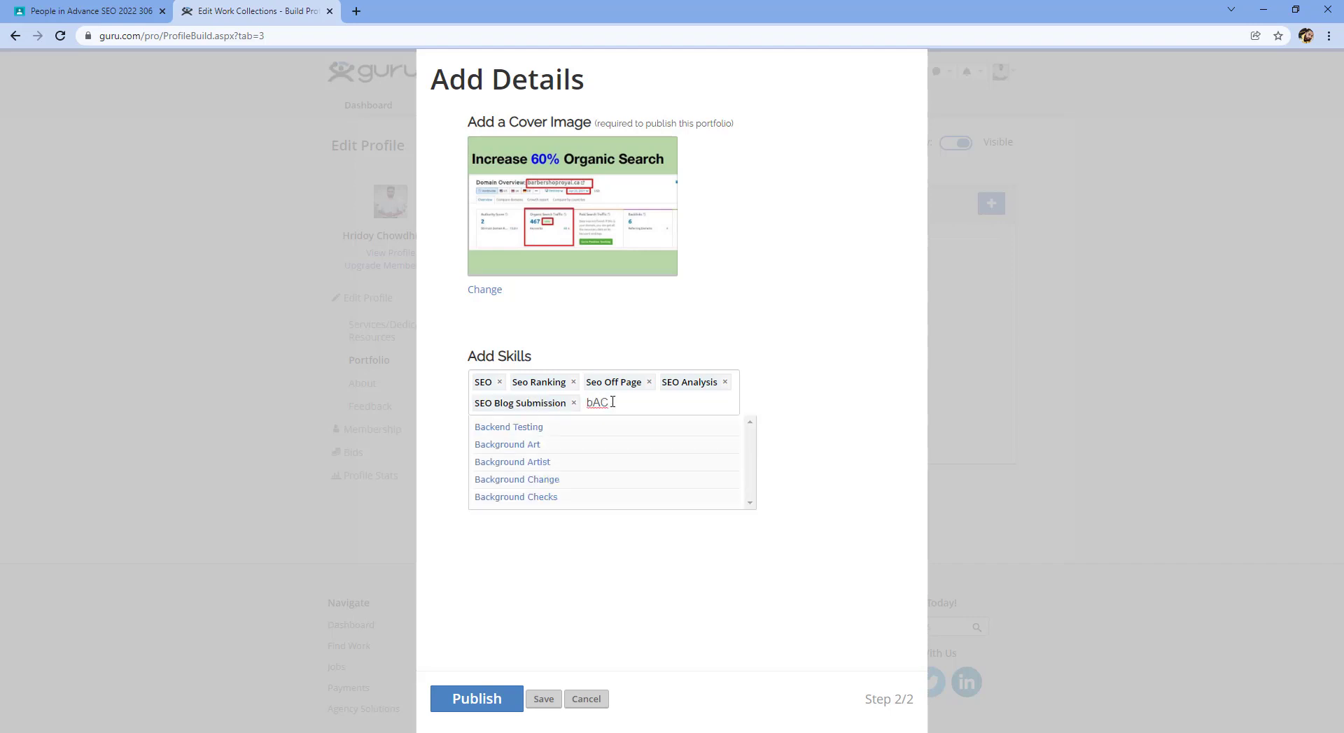
{"action": "type", "text": "acklinks"}
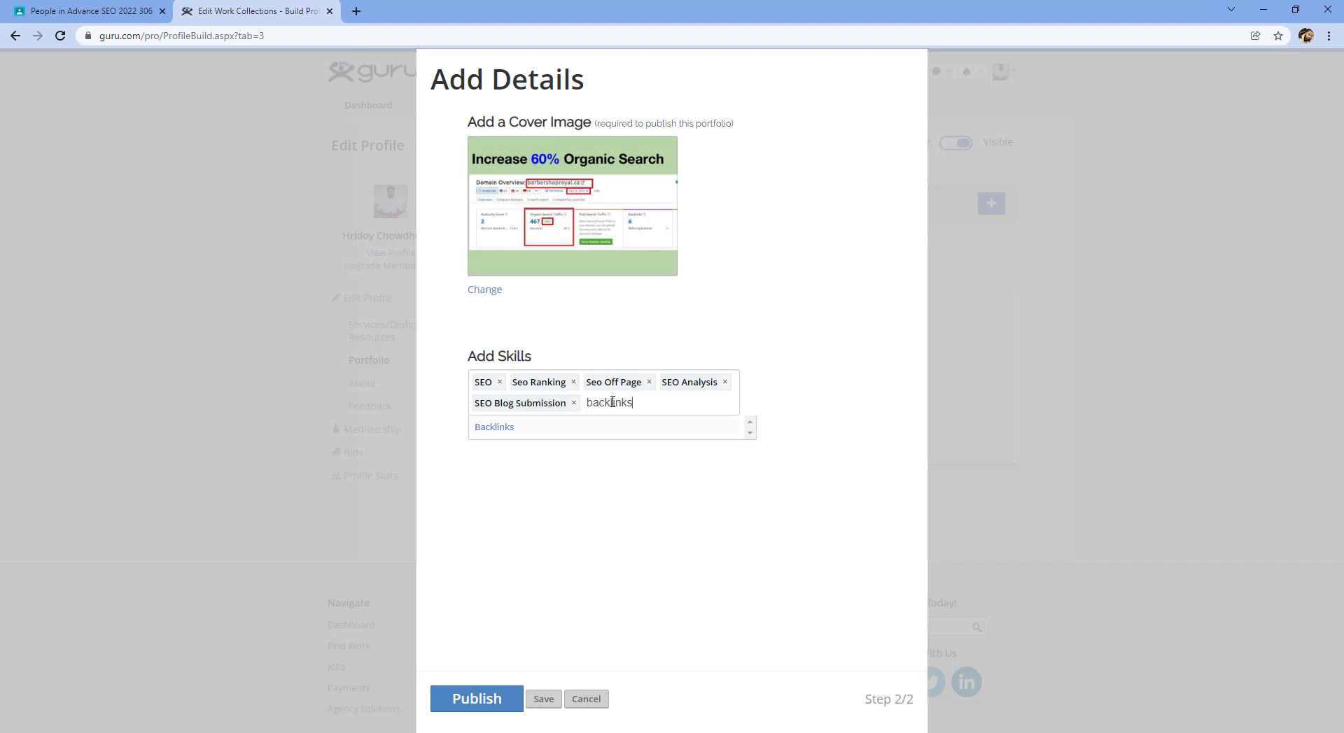
{"action": "left_click", "coordinate": [532, 428]}
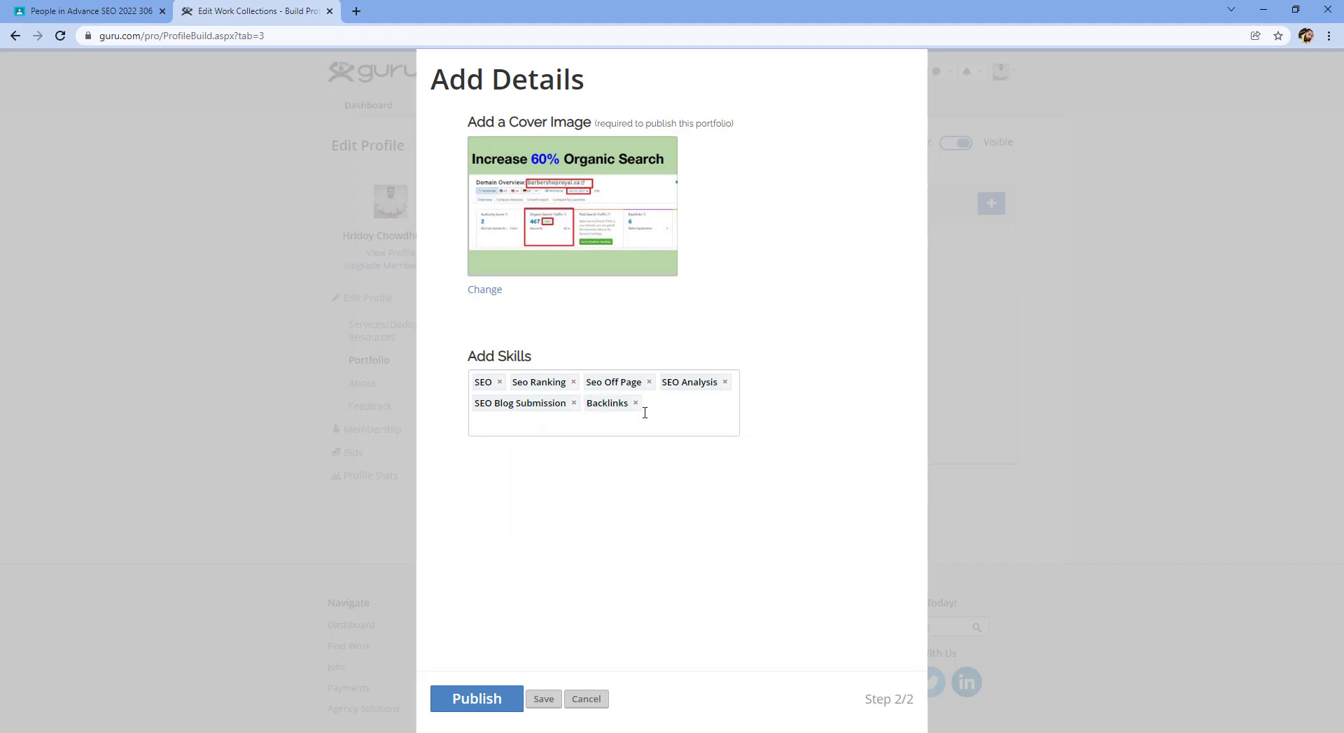
Add the guest posting skills Guest Blog Post, Guest Blog Posting, Guest Blog and Guest Post to the portfolio
{"action": "type", "text": "guest"}
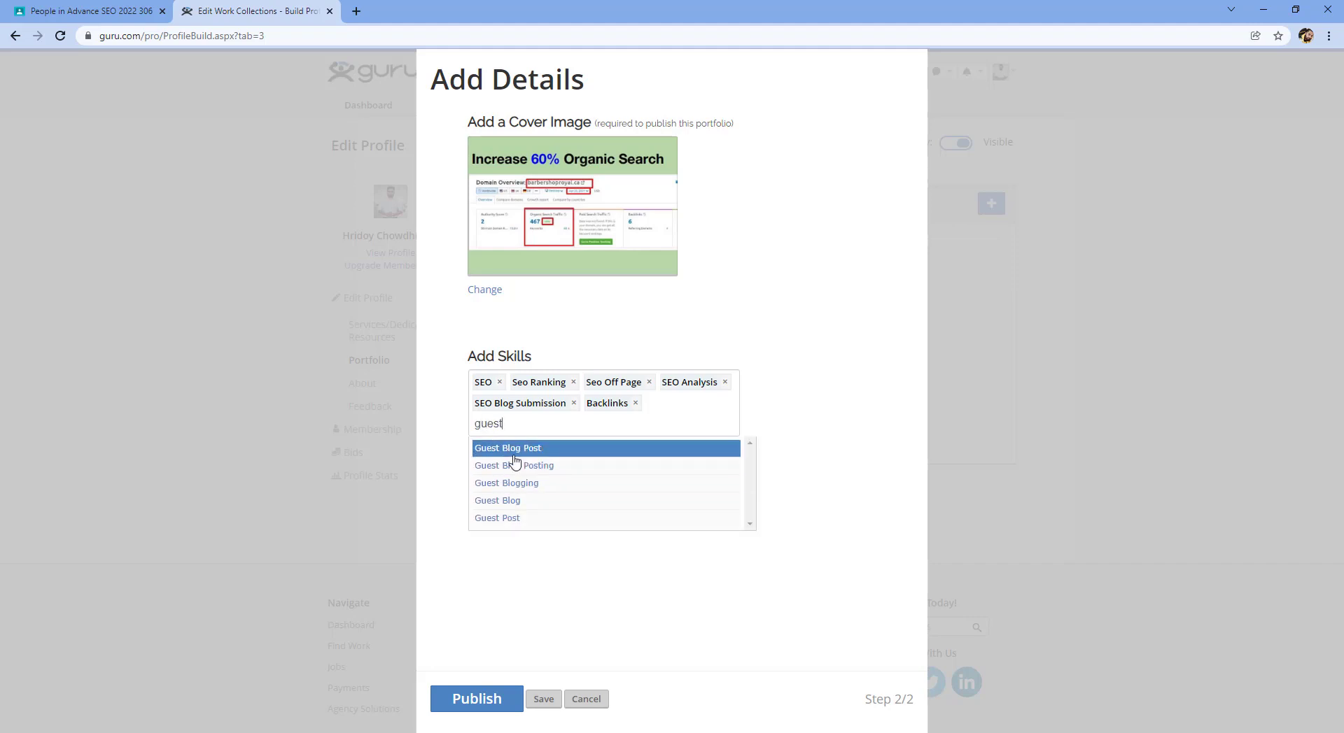
{"action": "left_click", "coordinate": [514, 455]}
{"action": "type", "text": "guest"}
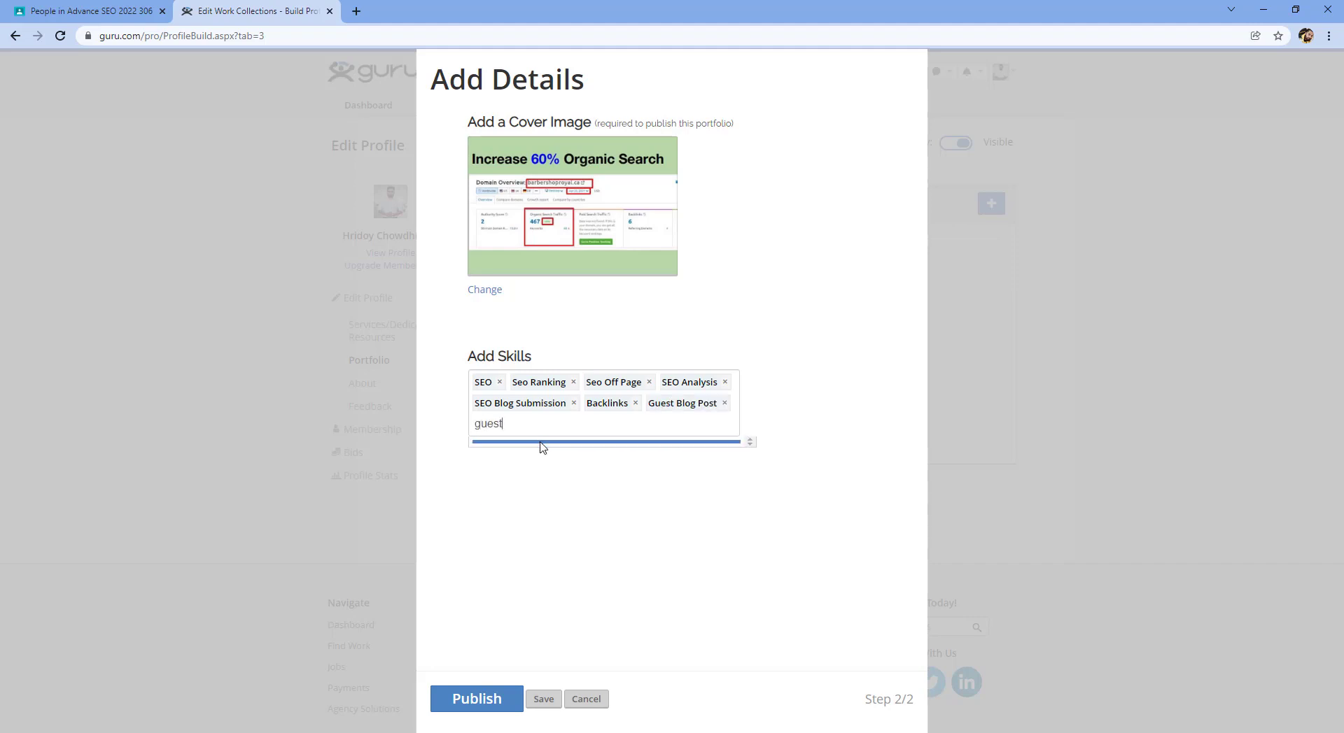
{"action": "left_click", "coordinate": [551, 468]}
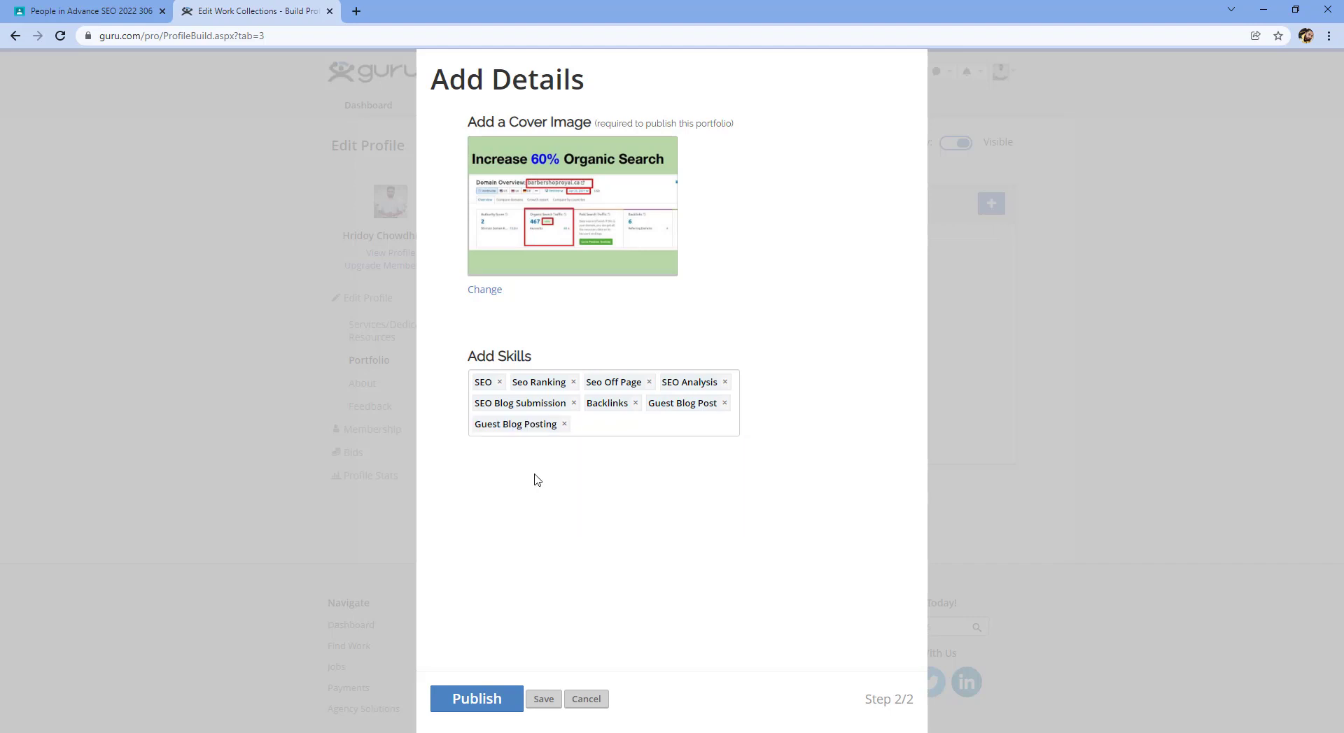
{"action": "type", "text": "guest"}
{"action": "left_click", "coordinate": [515, 502]}
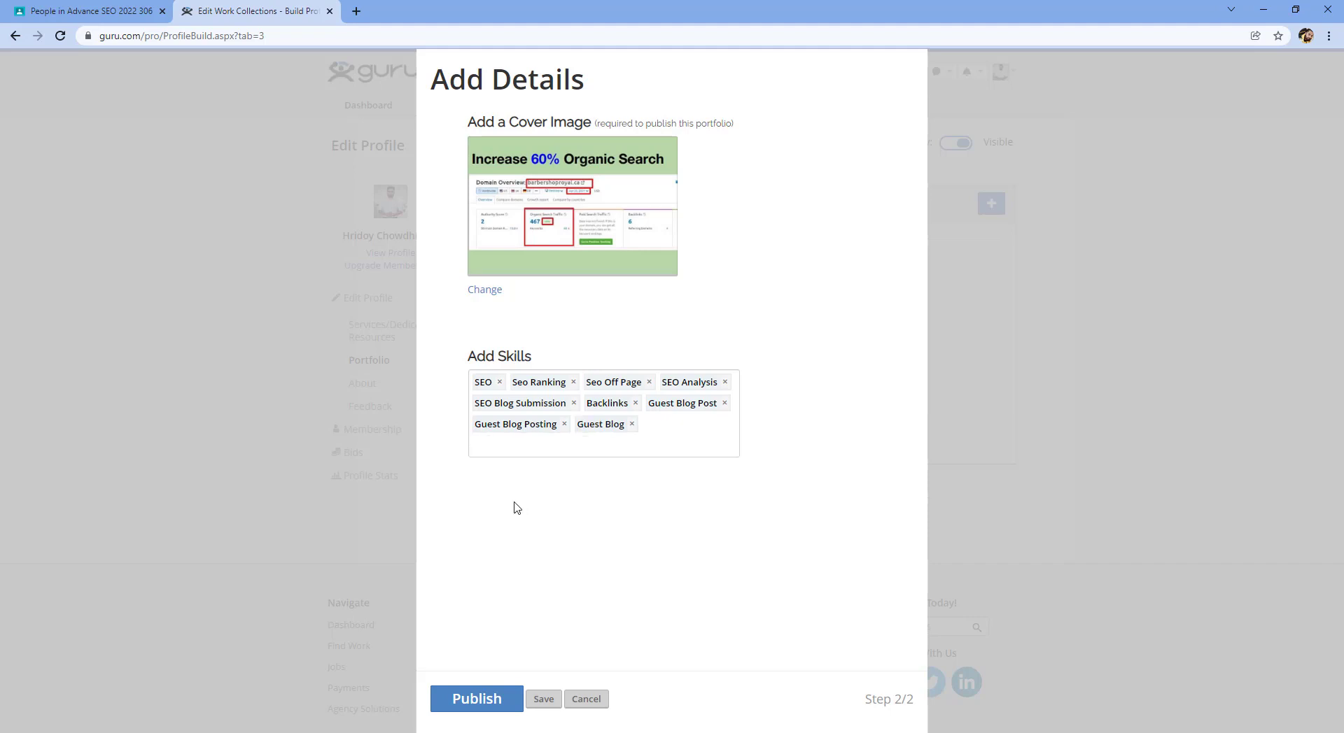
{"action": "type", "text": "gue"}
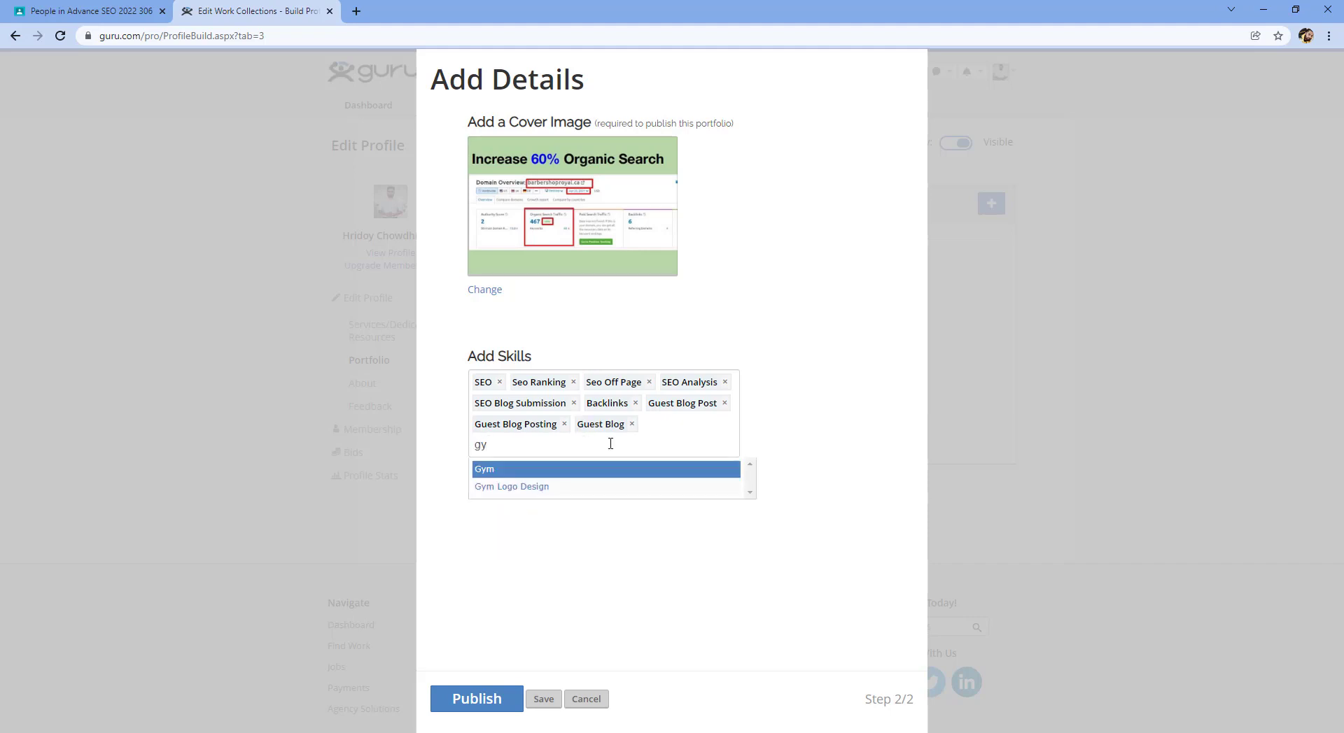
{"action": "type", "text": "st"}
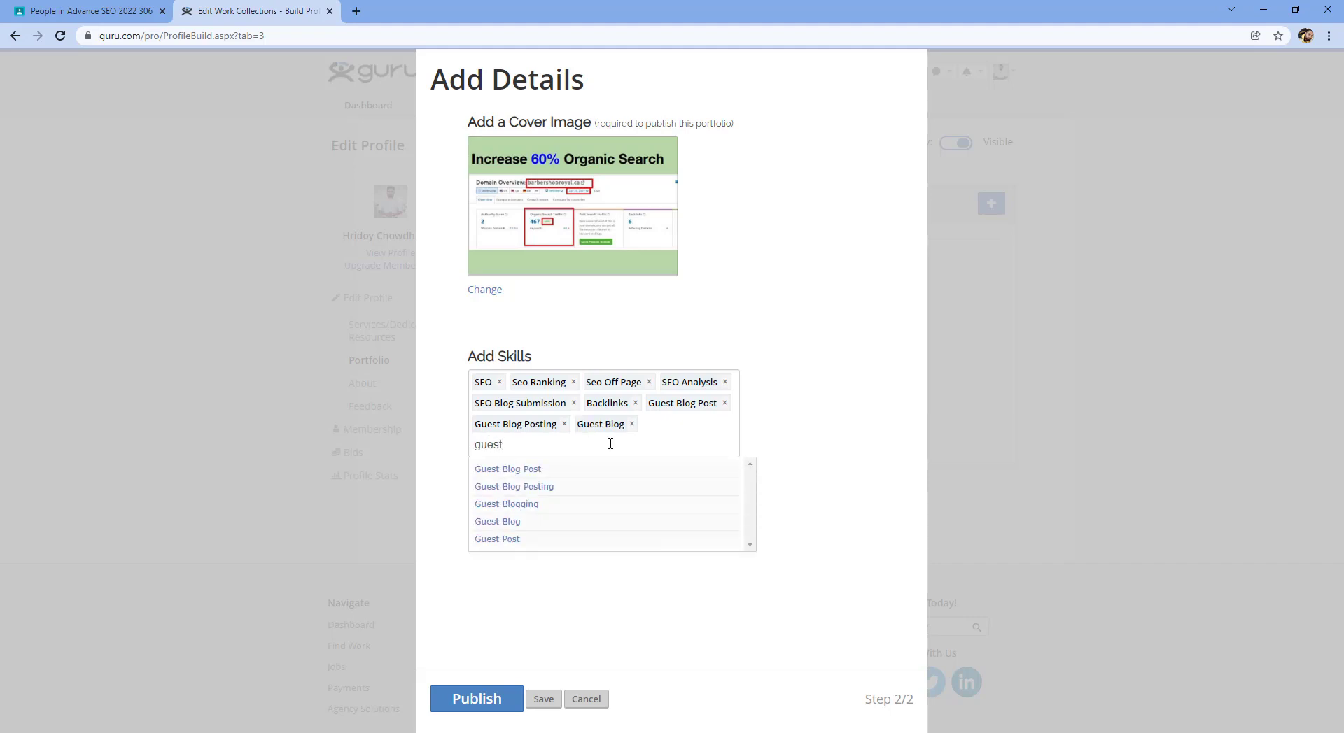
{"action": "left_click", "coordinate": [546, 539]}
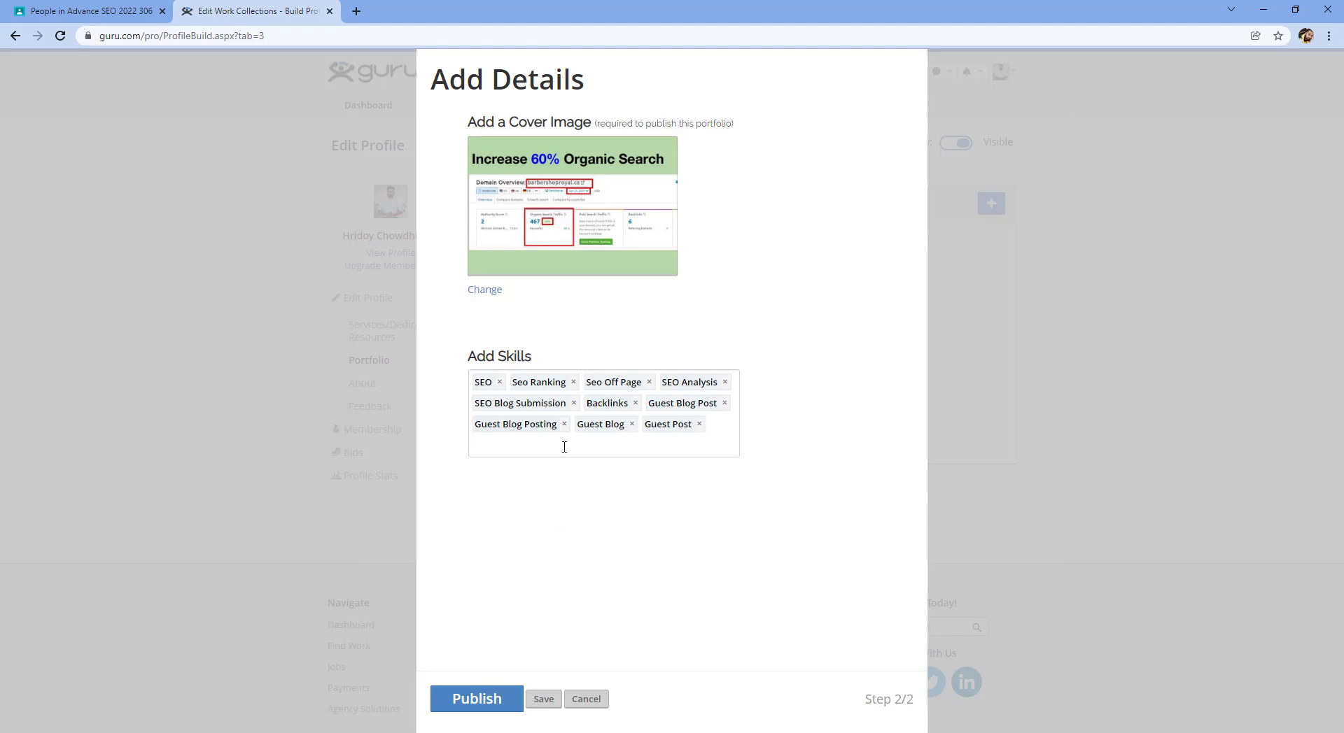
Add the skills Article Editing and On-Page SEO to the portfolio
{"action": "type", "text": "artic"}
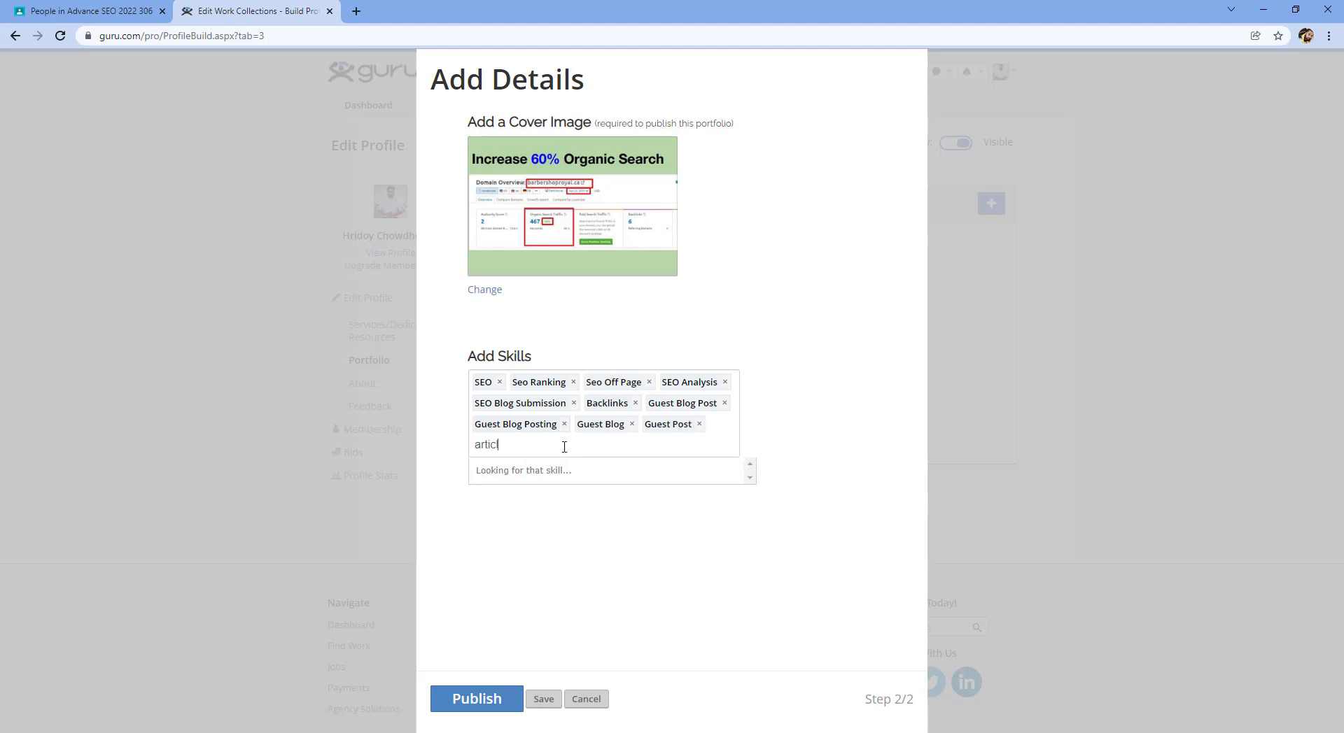
{"action": "type", "text": "le"}
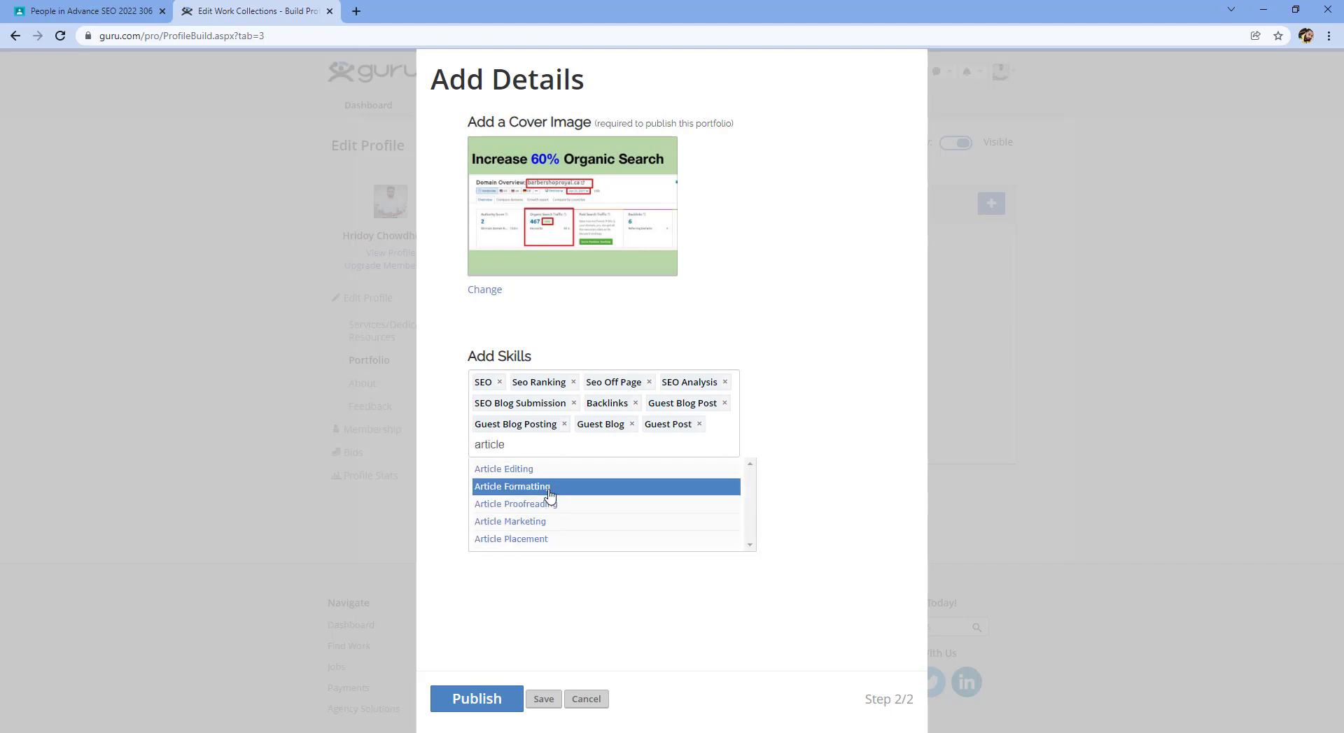
{"action": "left_click", "coordinate": [534, 474]}
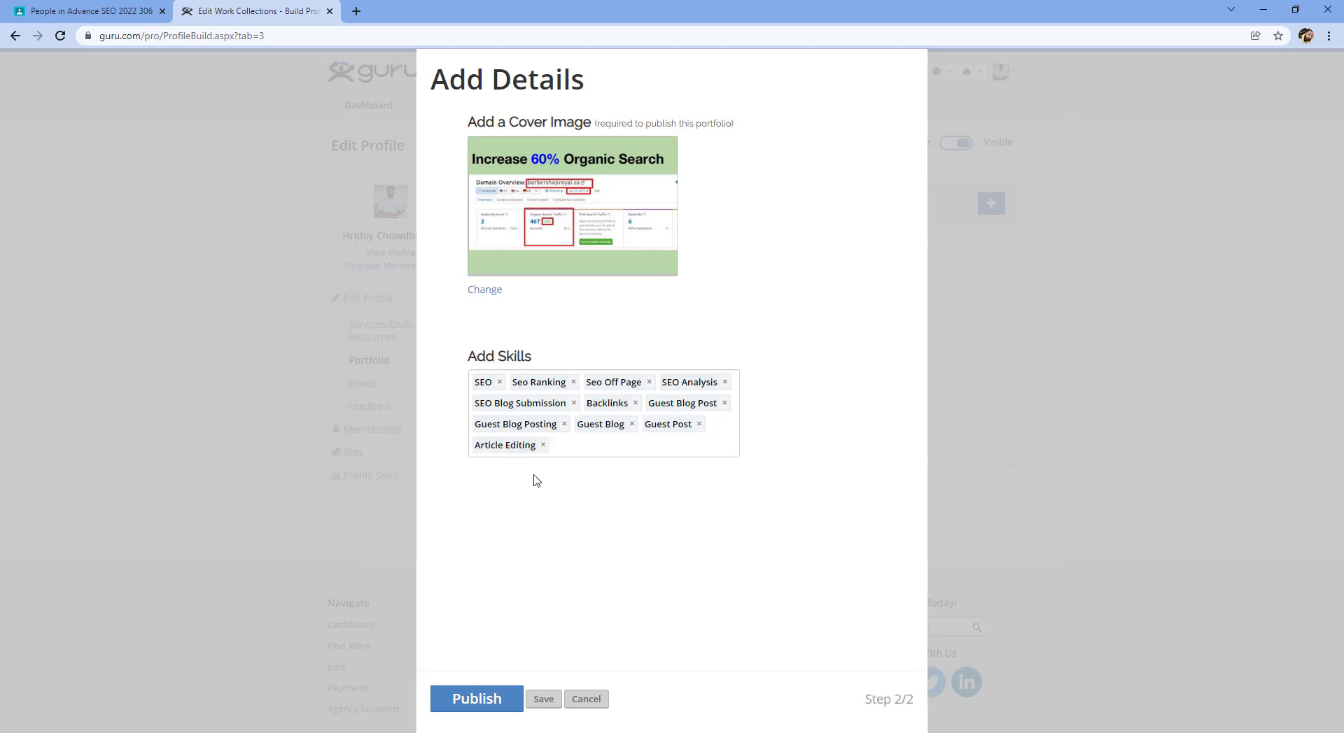
{"action": "type", "text": "On"}
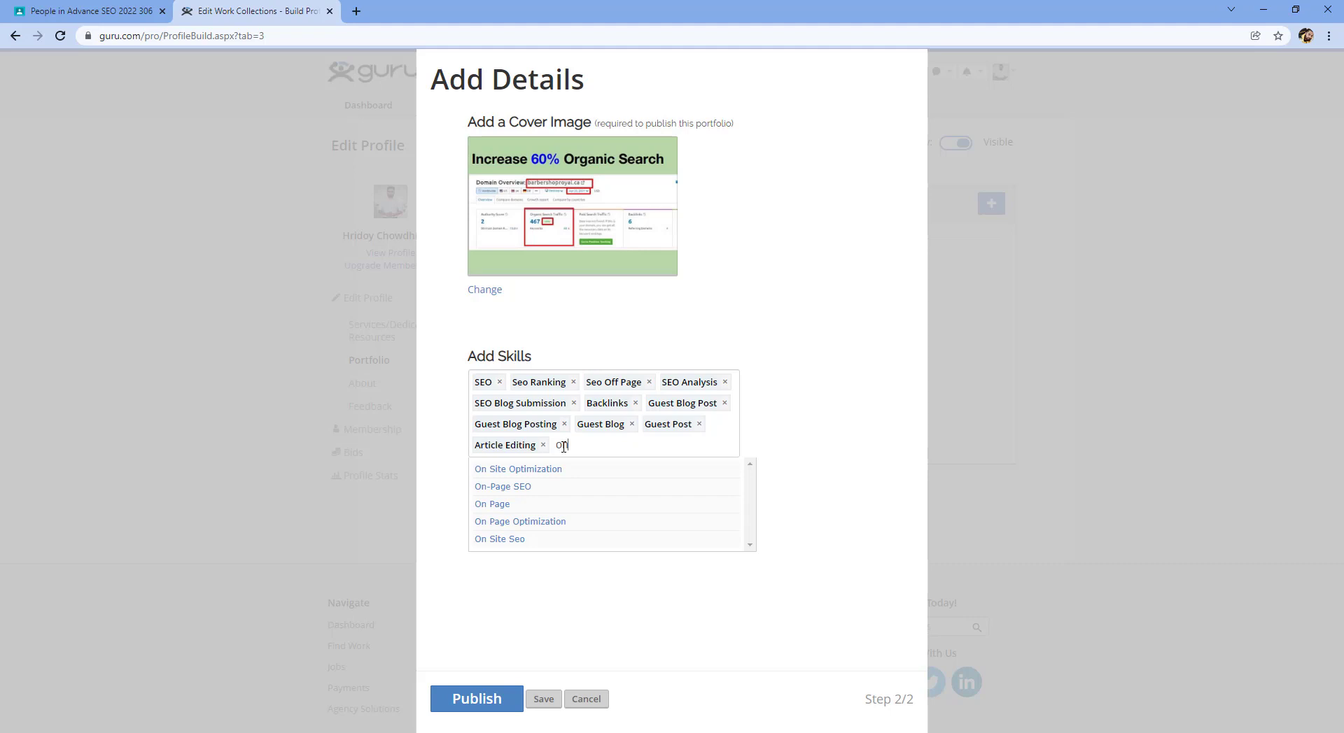
{"action": "left_click", "coordinate": [533, 492]}
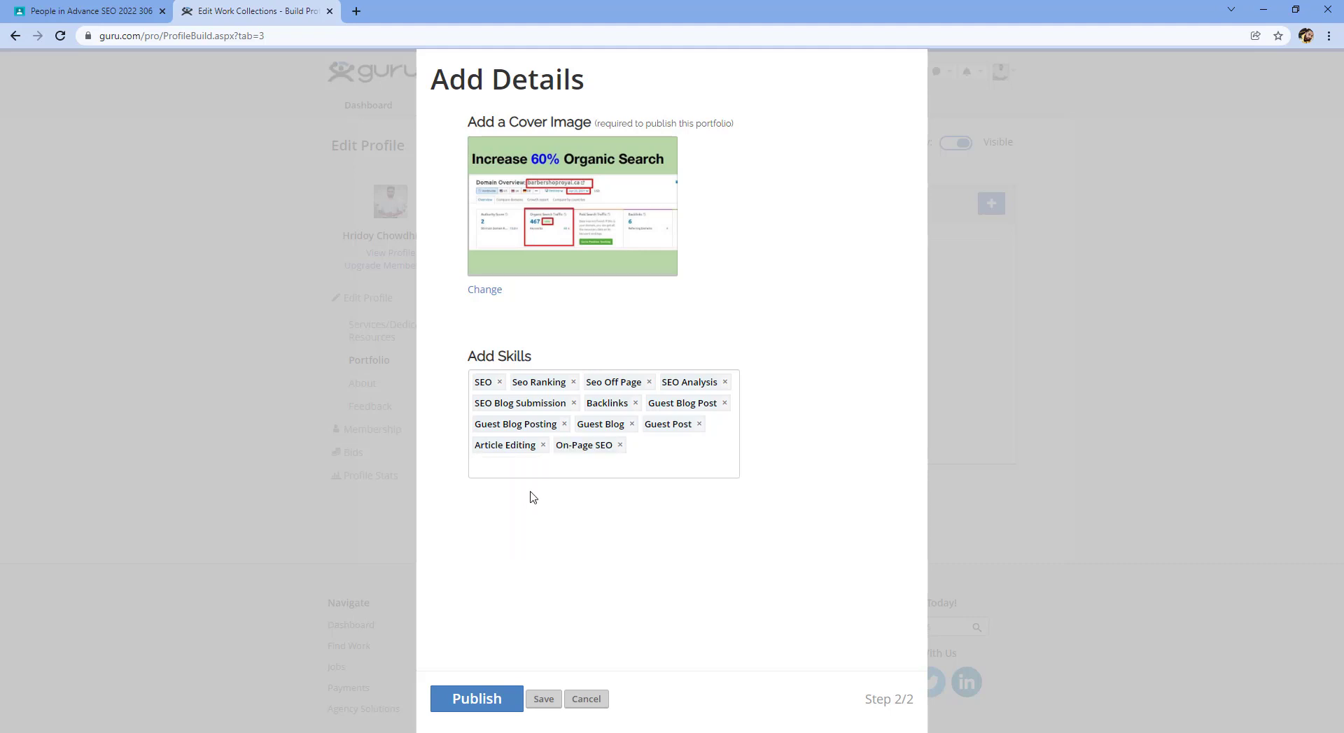
Add the skills Technical Blogs and Technical SEO to the portfolio
{"action": "type", "text": "tec"}
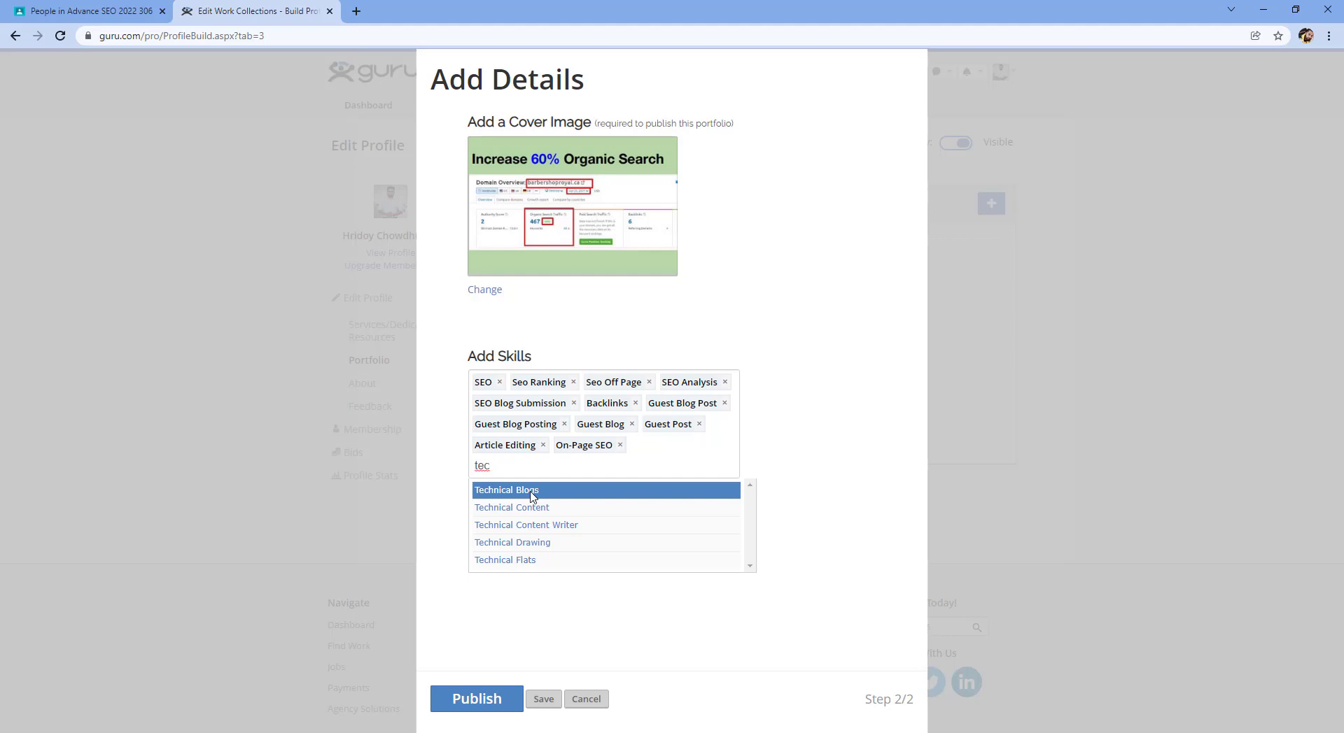
{"action": "left_click", "coordinate": [531, 498]}
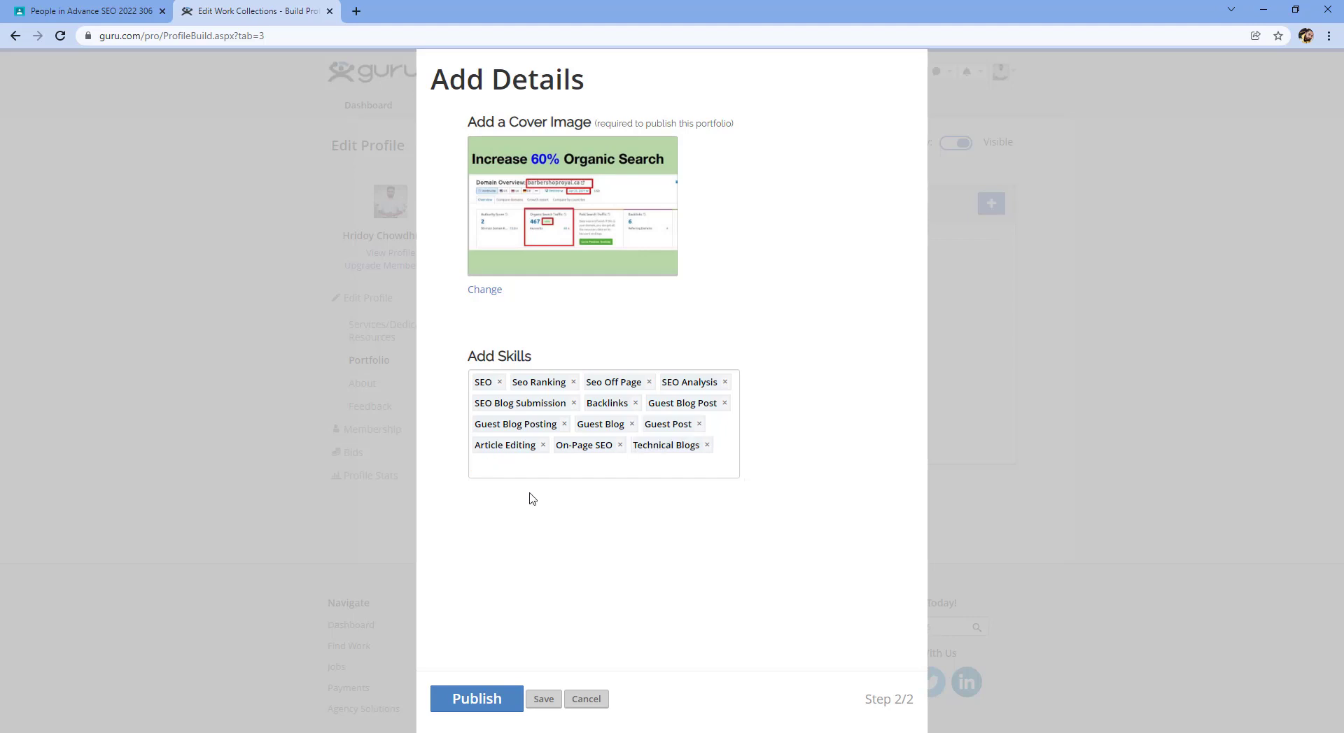
{"action": "type", "text": "technical seo"}
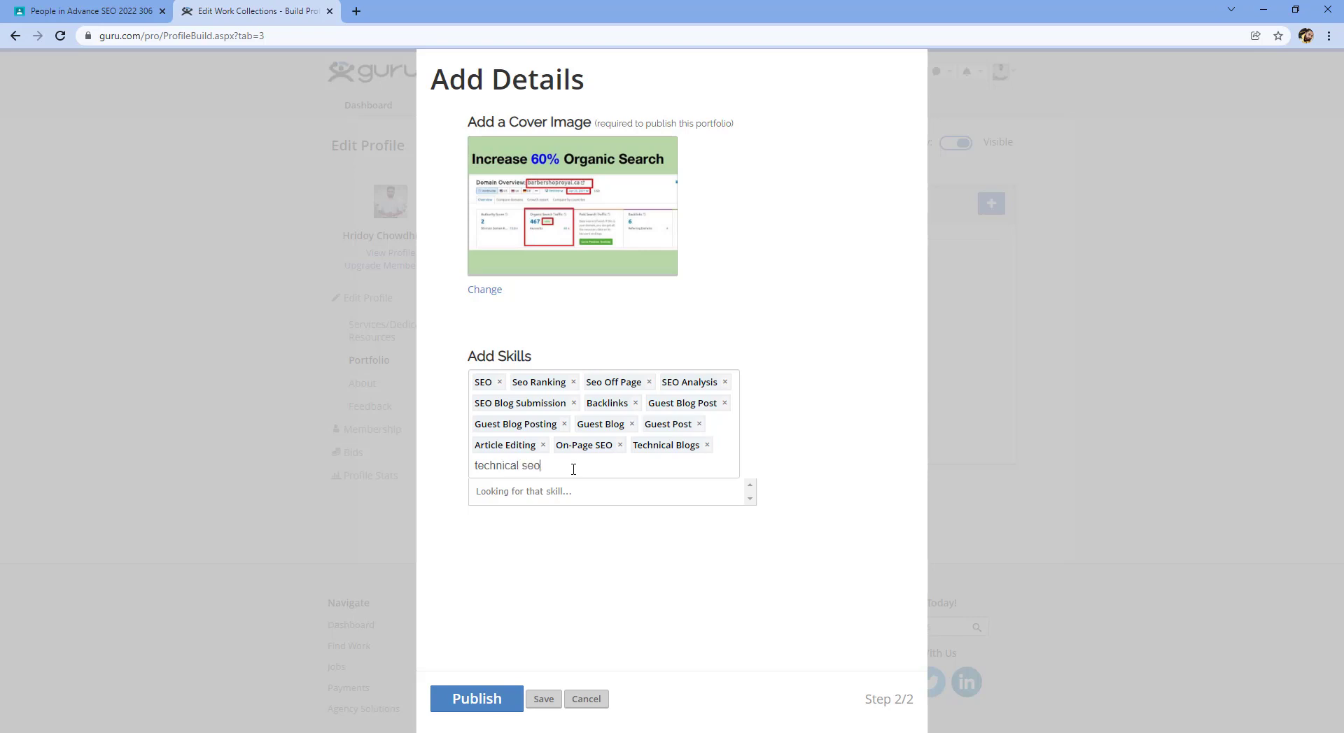
{"action": "left_click", "coordinate": [553, 494]}
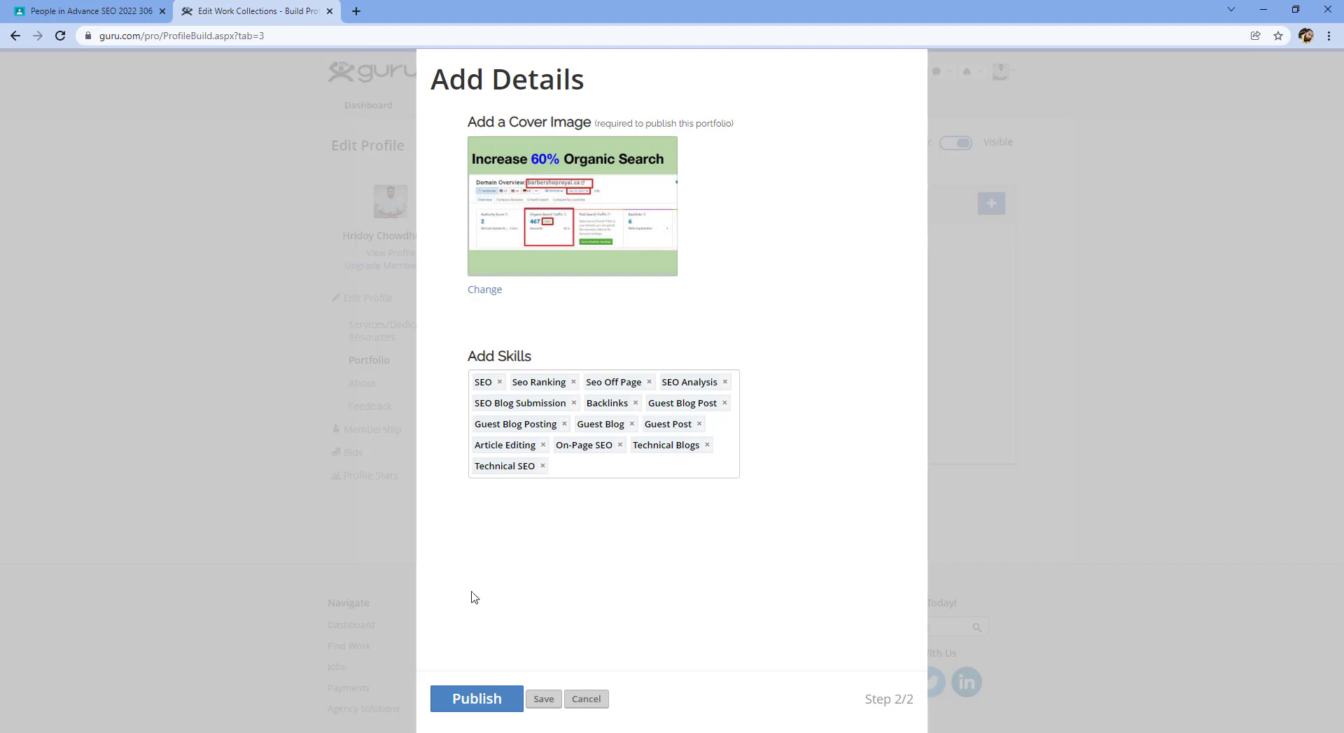
Publish the SEO service portfolio and look at its entry among the profile's portfolios
{"action": "left_click", "coordinate": [479, 699]}
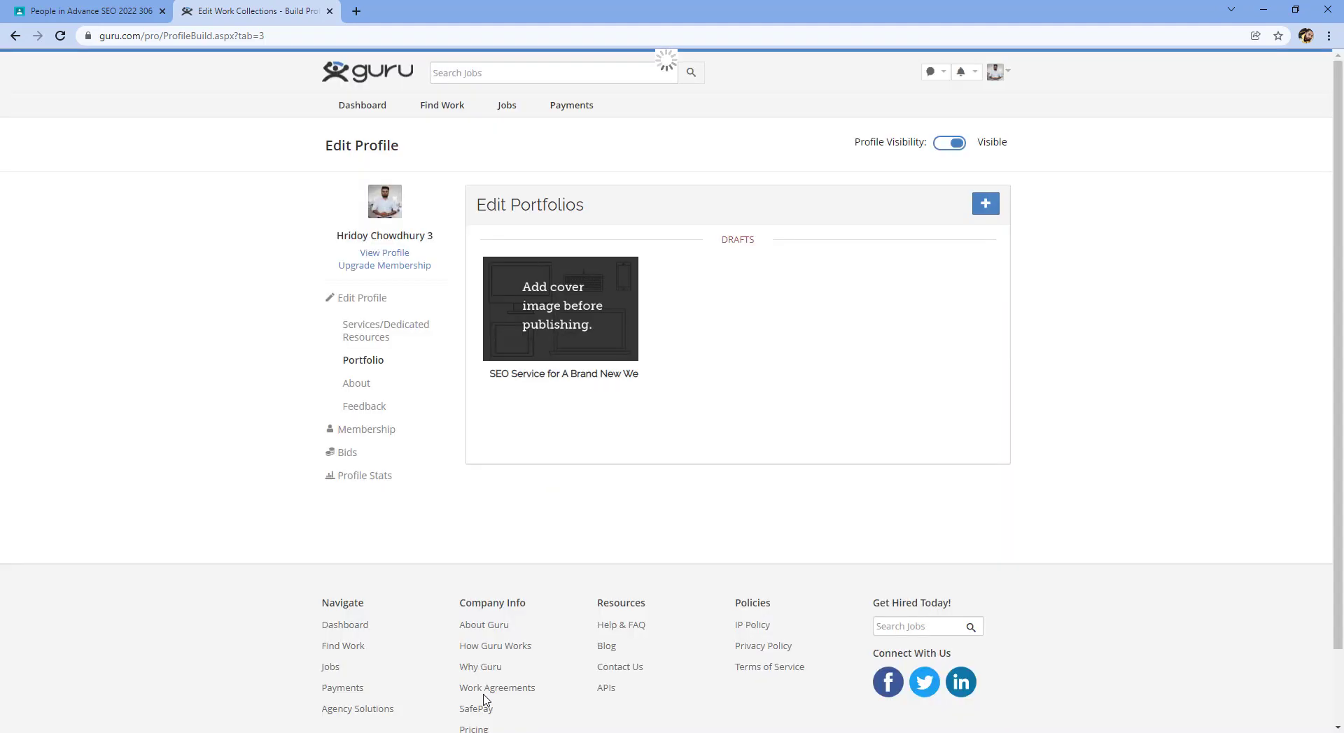
{"action": "scroll", "coordinate": [484, 699], "scroll_direction": "down", "scroll_amount": 1}
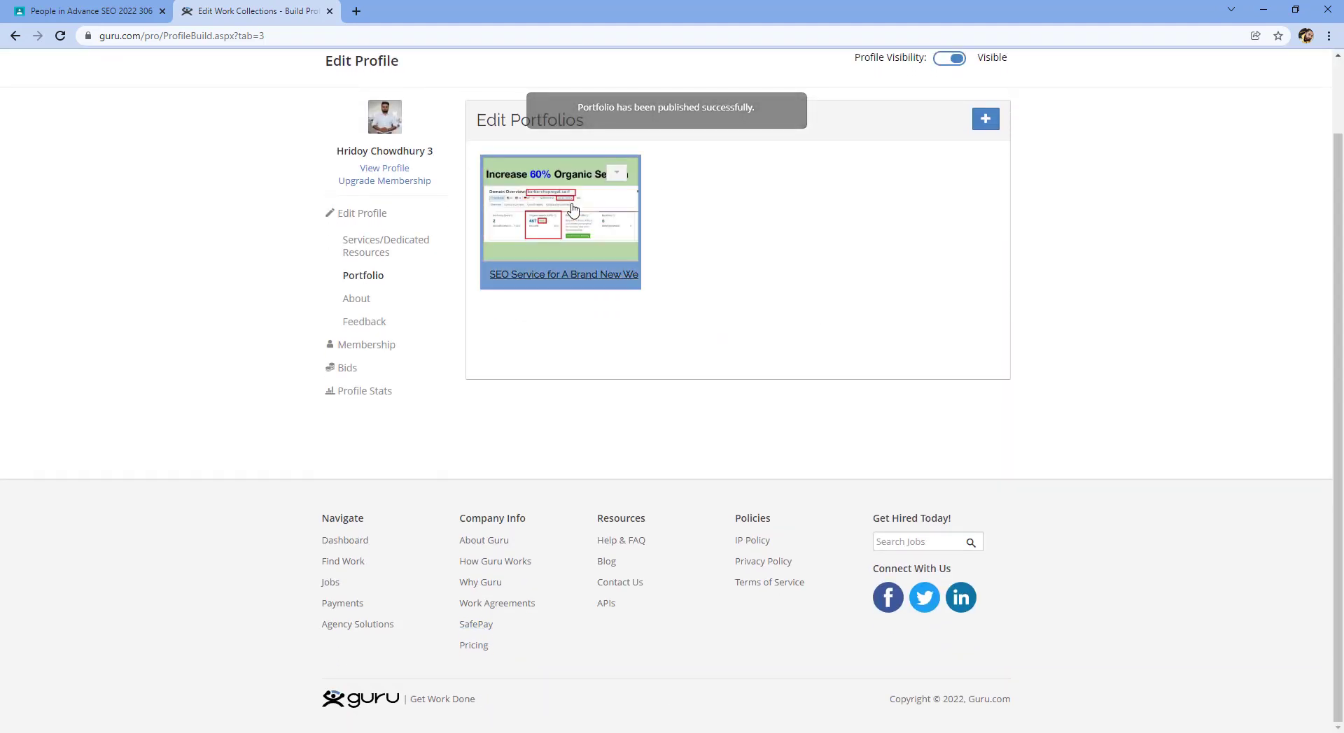
{"action": "scroll", "coordinate": [808, 301], "scroll_direction": "up", "scroll_amount": 1}
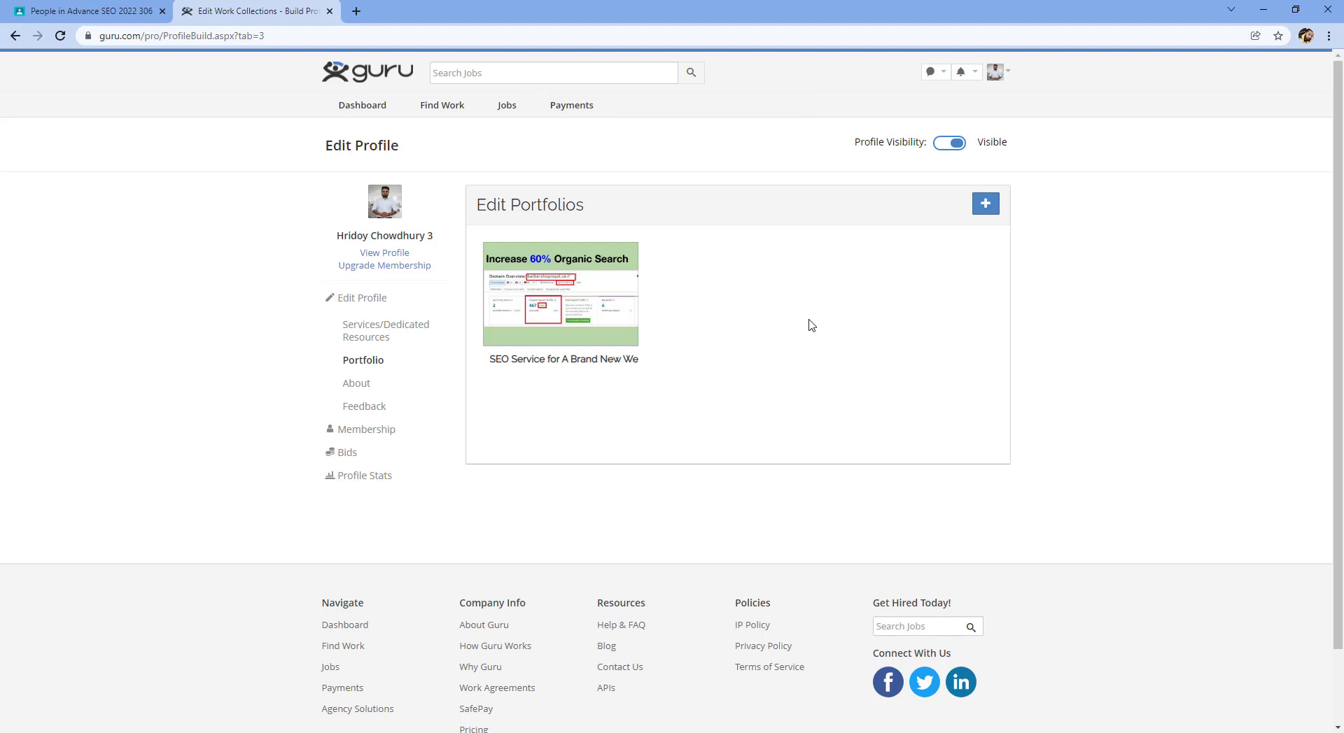
{"action": "key", "text": "Print"}
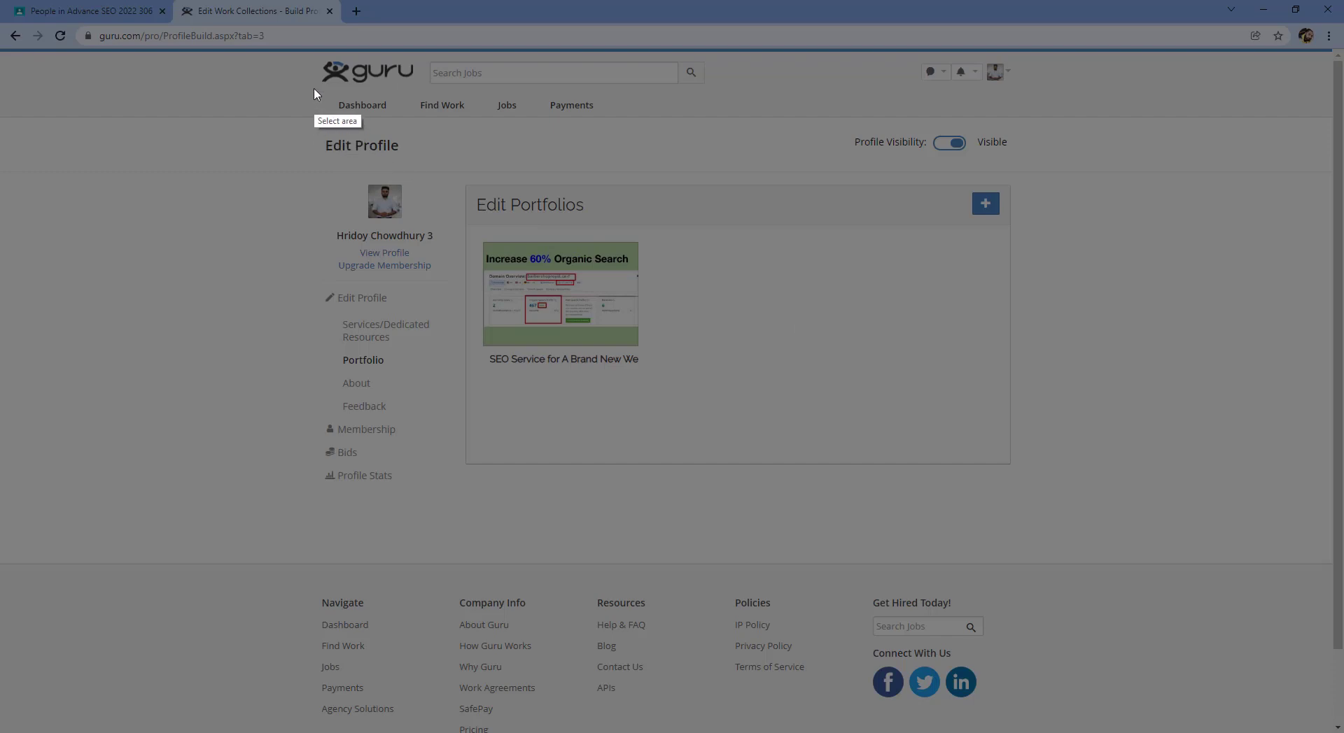
{"action": "left_click_drag", "start_coordinate": [313, 86], "coordinate": [1105, 495]}
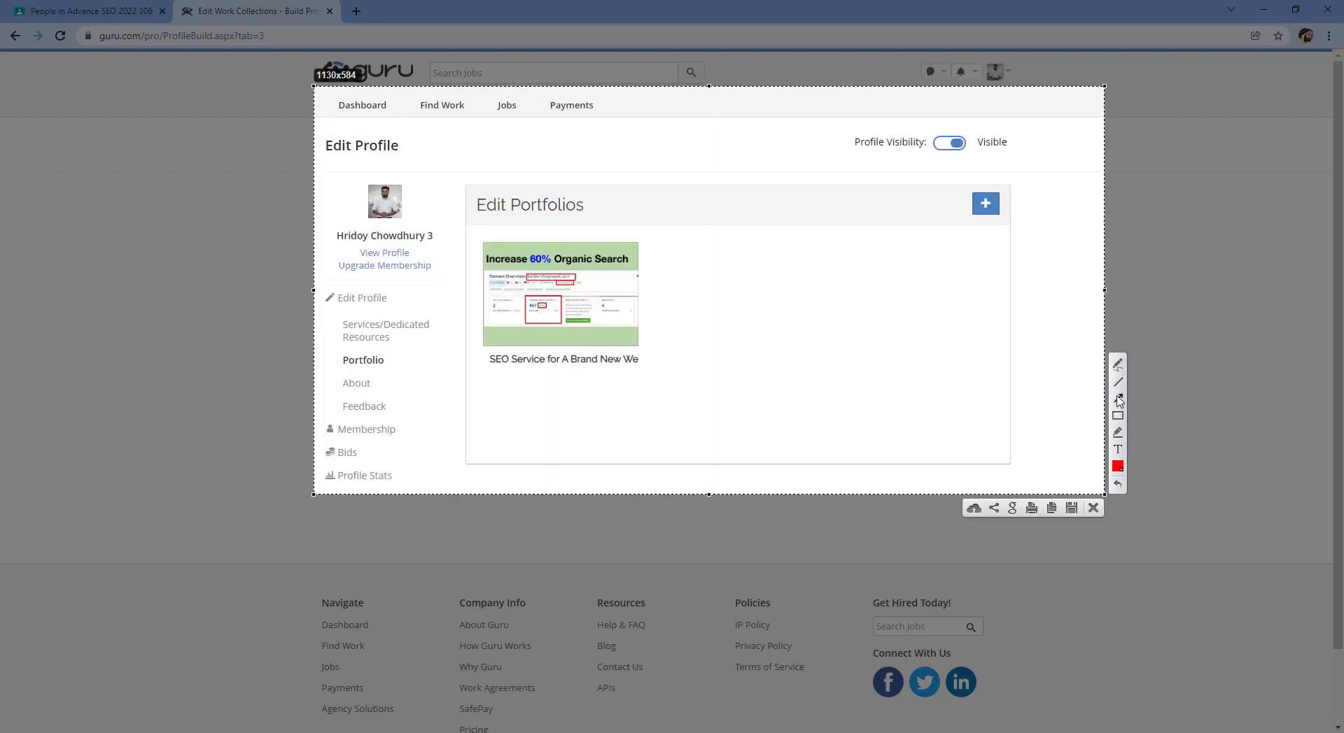
{"action": "left_click", "coordinate": [1118, 399]}
{"action": "left_click_drag", "start_coordinate": [1041, 443], "coordinate": [622, 371]}
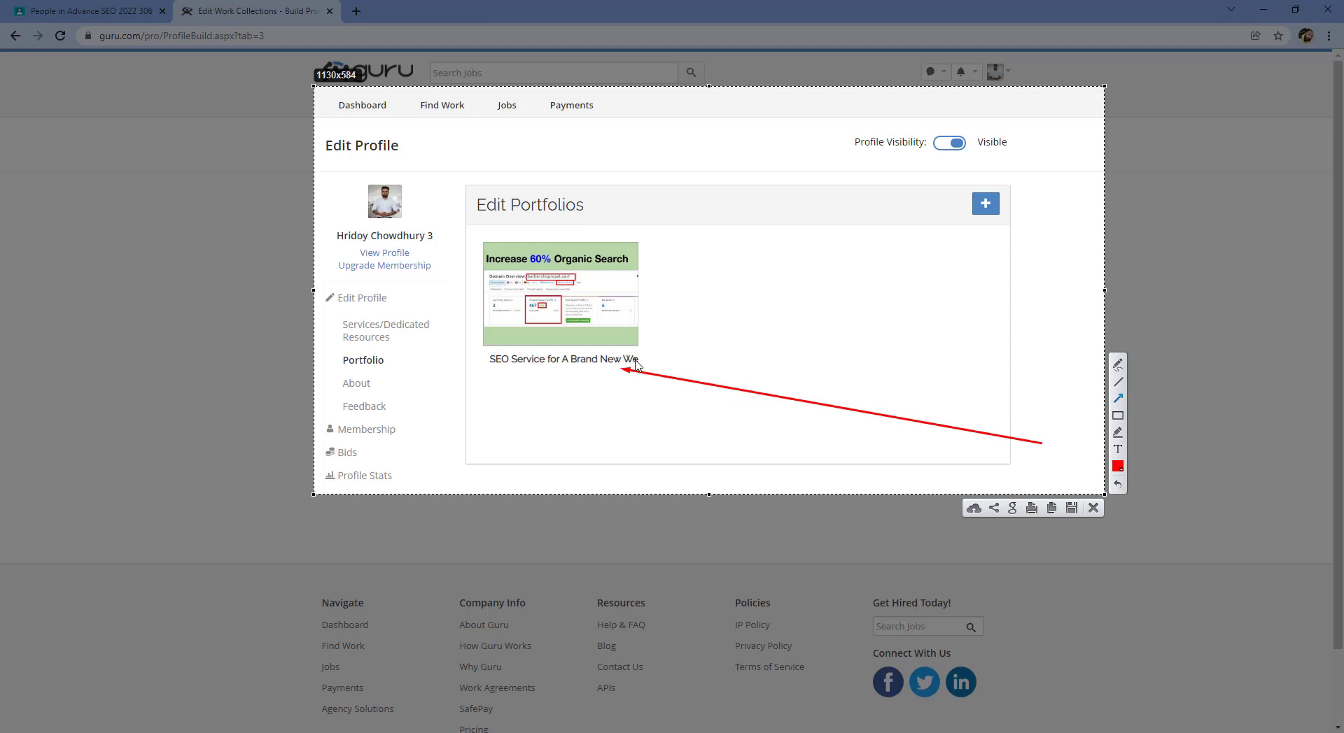
{"action": "left_click", "coordinate": [1093, 508]}
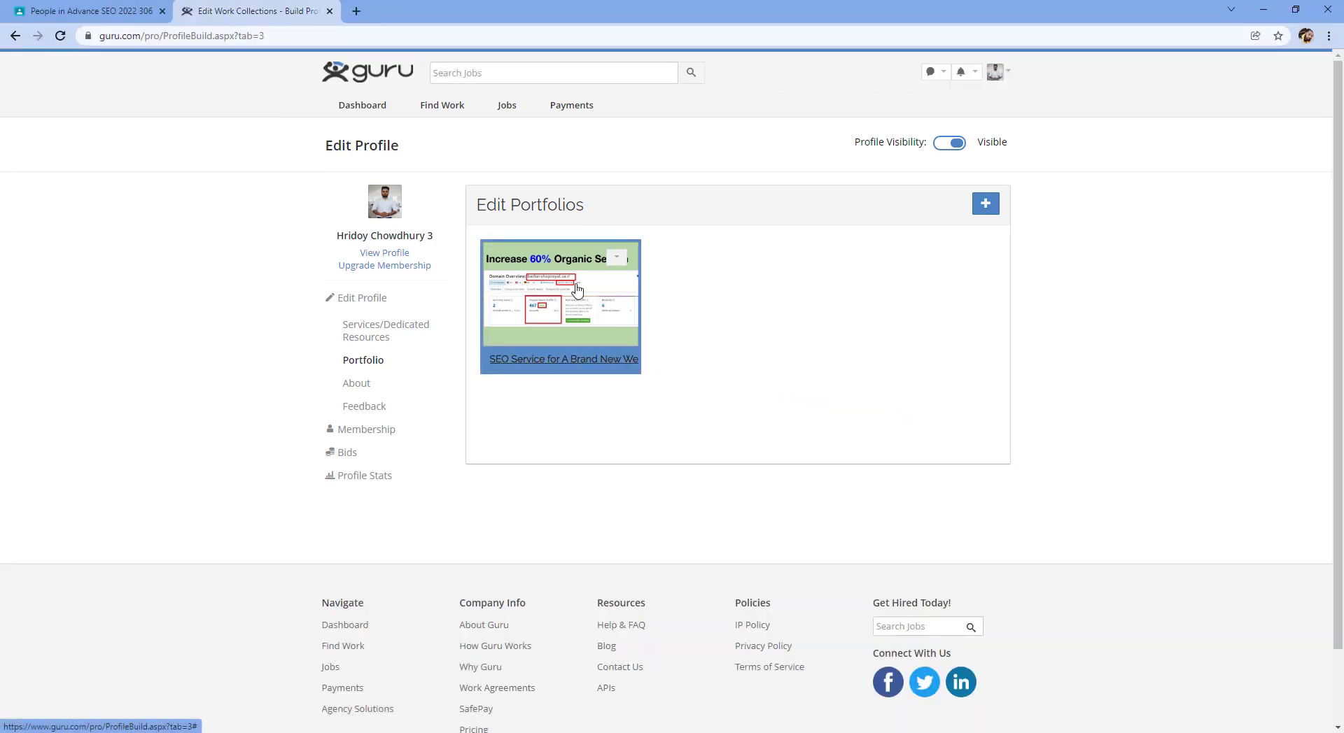
Retitle the published SEO portfolio as "SEO Service for new website" and publish it again with its existing cover image and skills
{"action": "left_click", "coordinate": [603, 286]}
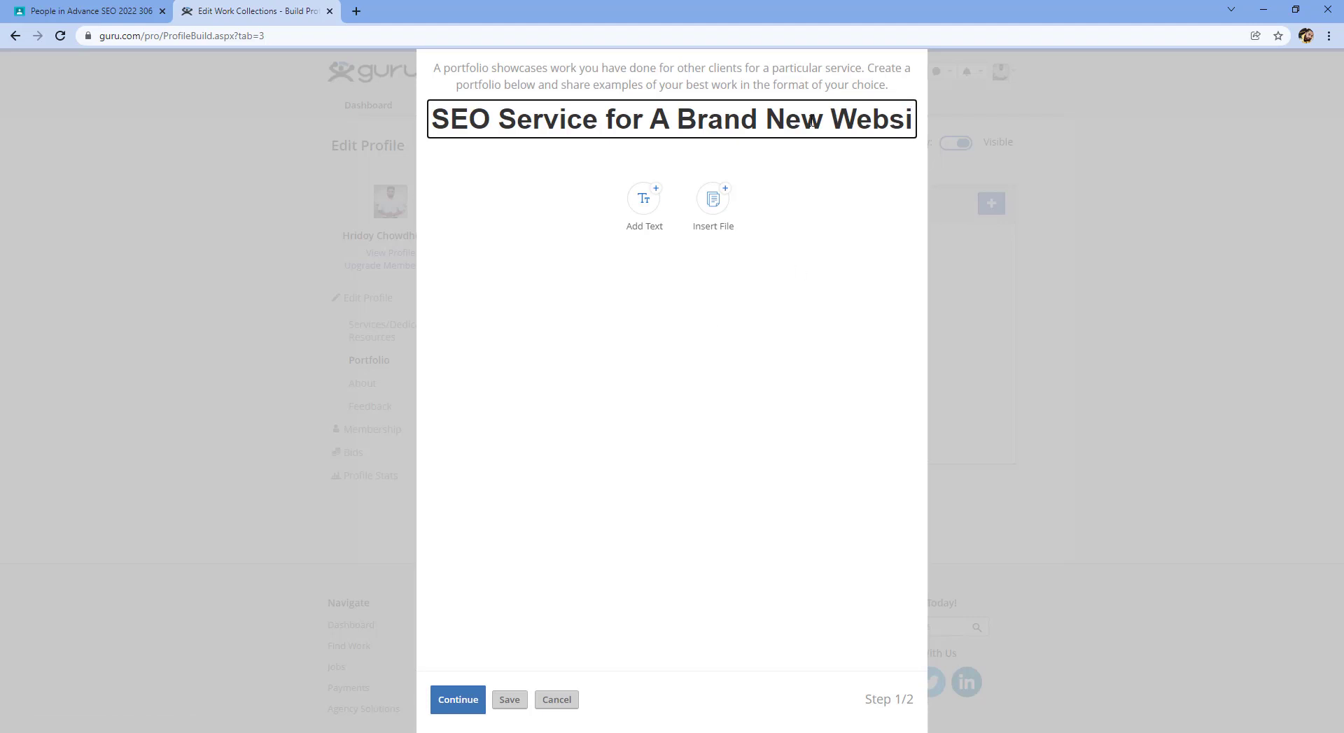
{"action": "left_click_drag", "start_coordinate": [822, 123], "coordinate": [658, 118]}
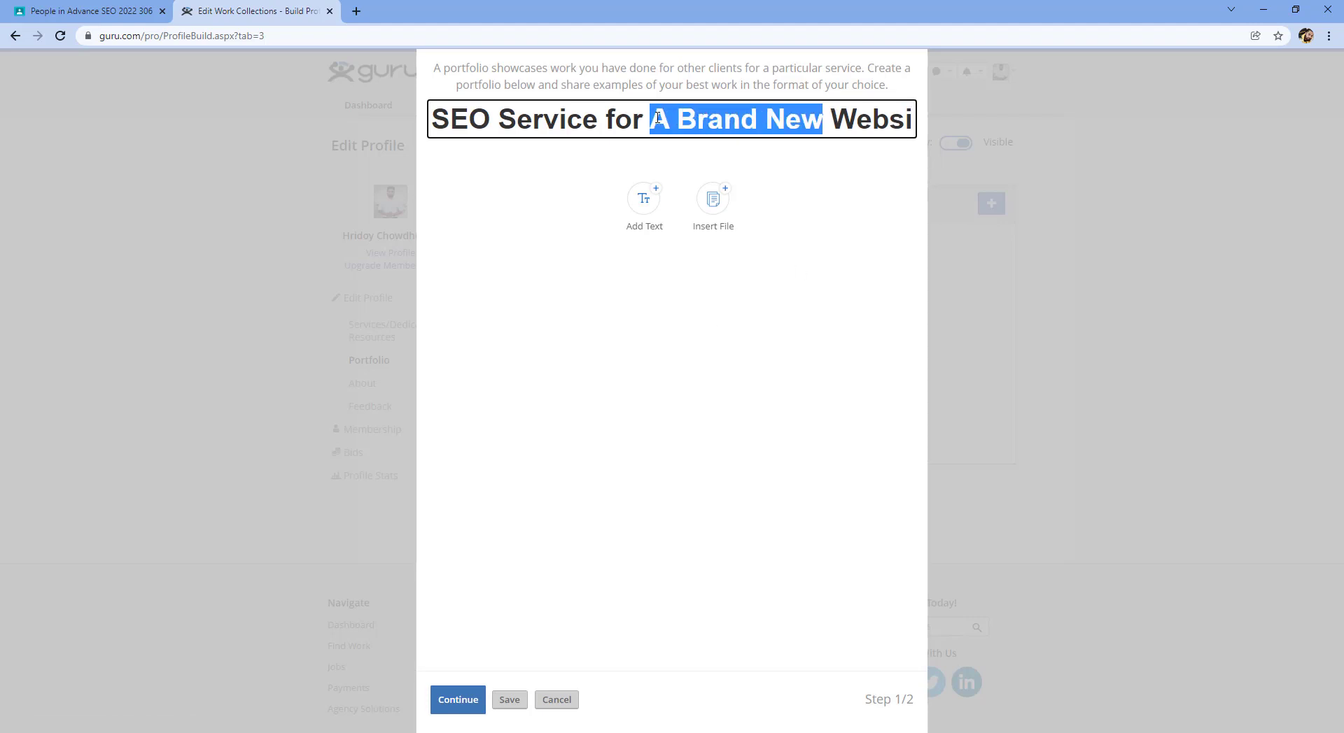
{"action": "key", "text": "BackSpace"}
{"action": "type", "text": "new"}
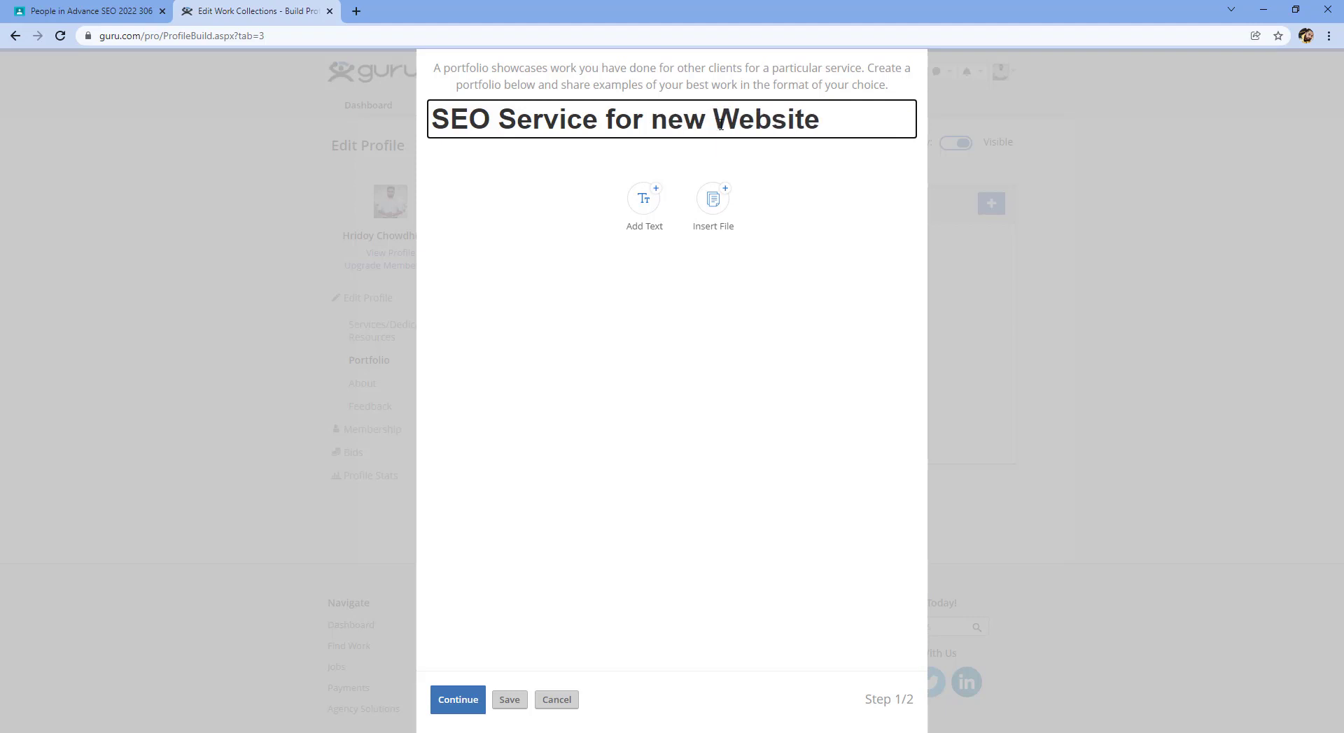
{"action": "key", "text": "BackSpace"}
{"action": "type", "text": "w"}
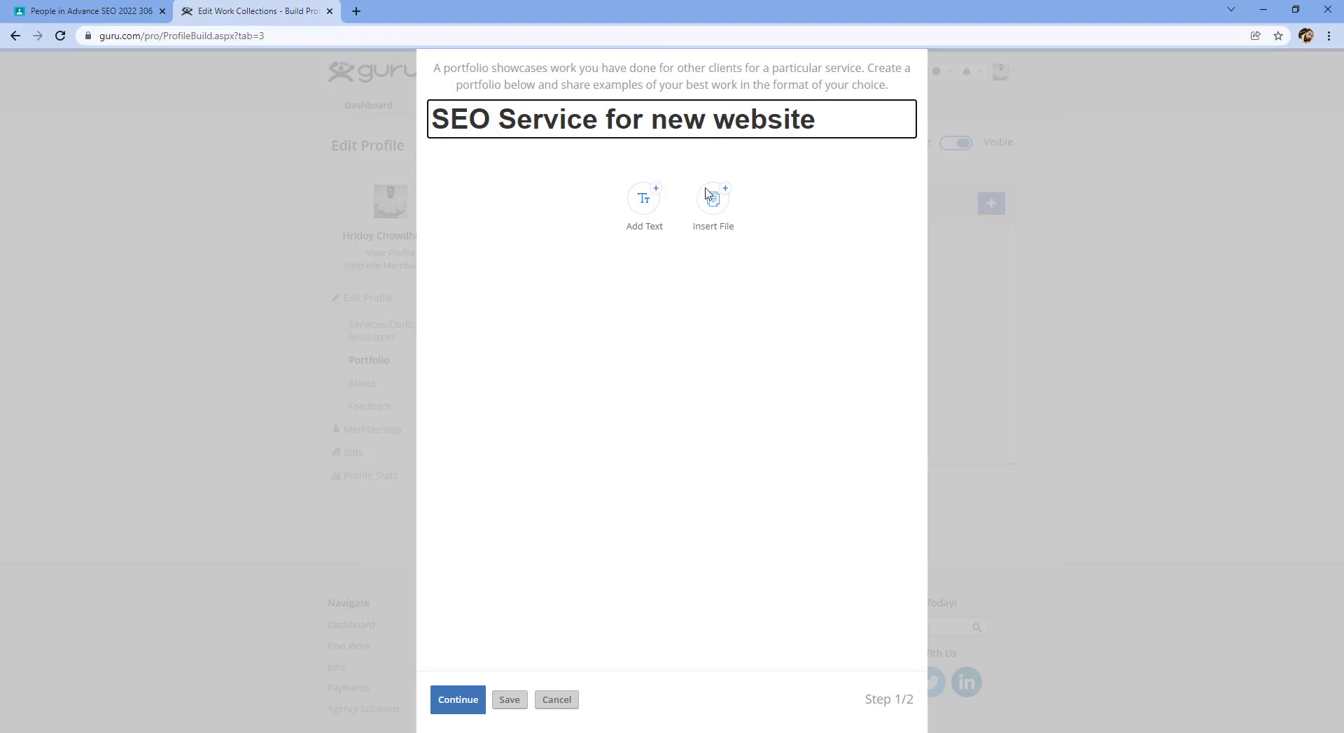
{"action": "left_click", "coordinate": [468, 704]}
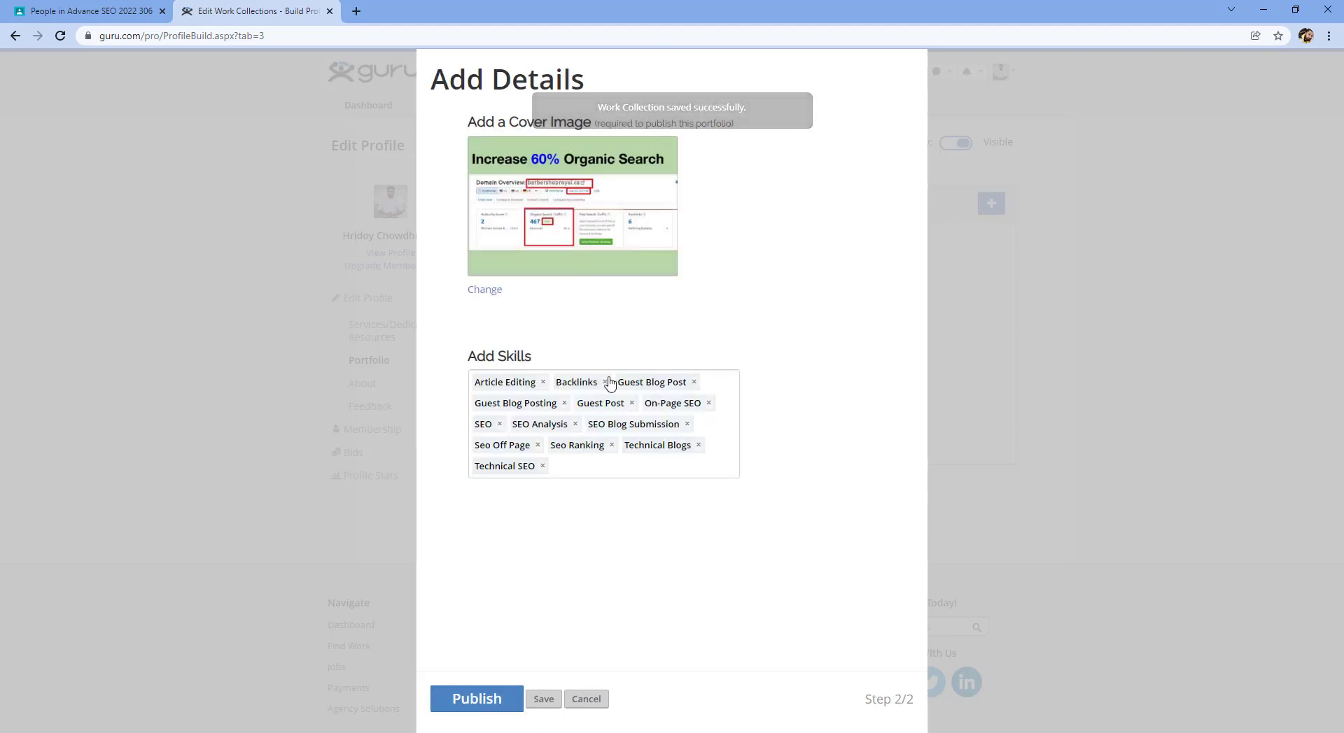
{"action": "left_click", "coordinate": [477, 699]}
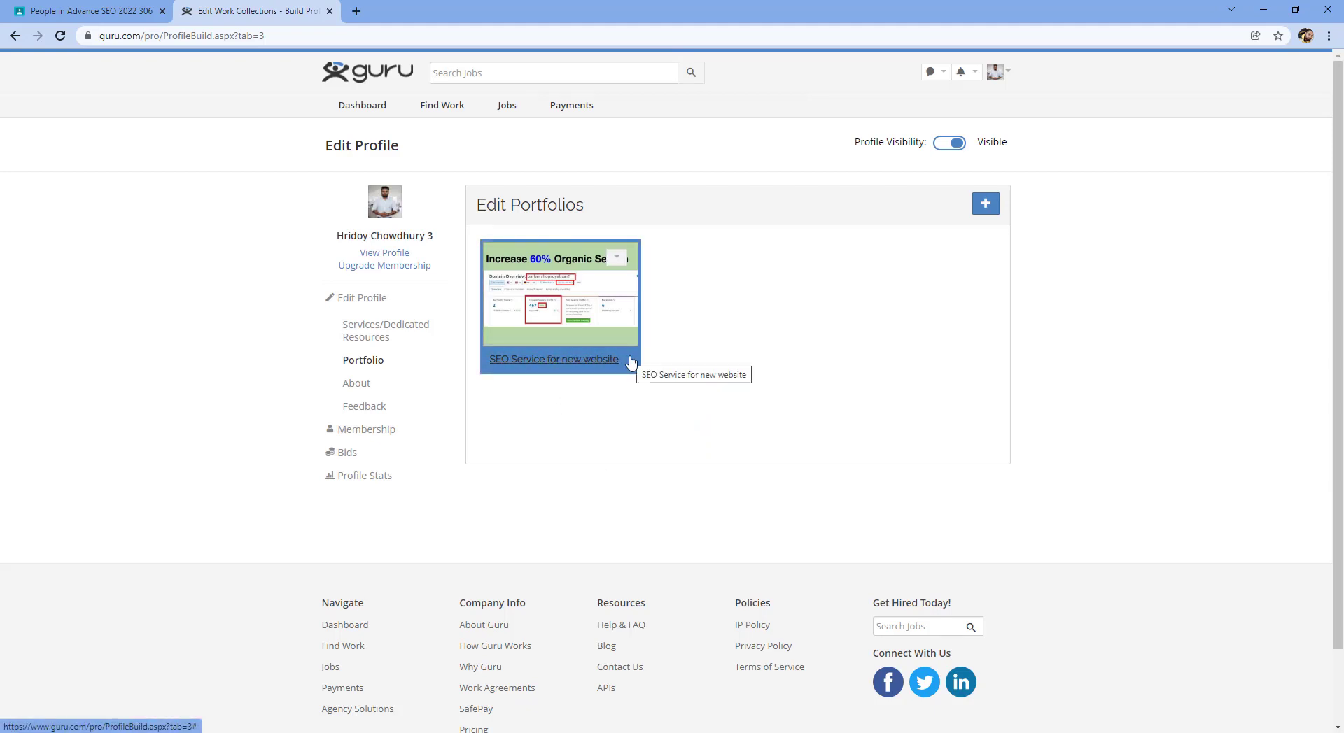
Start a new portfolio titled "Technical SEO" and continue to its details
{"action": "left_click", "coordinate": [986, 203]}
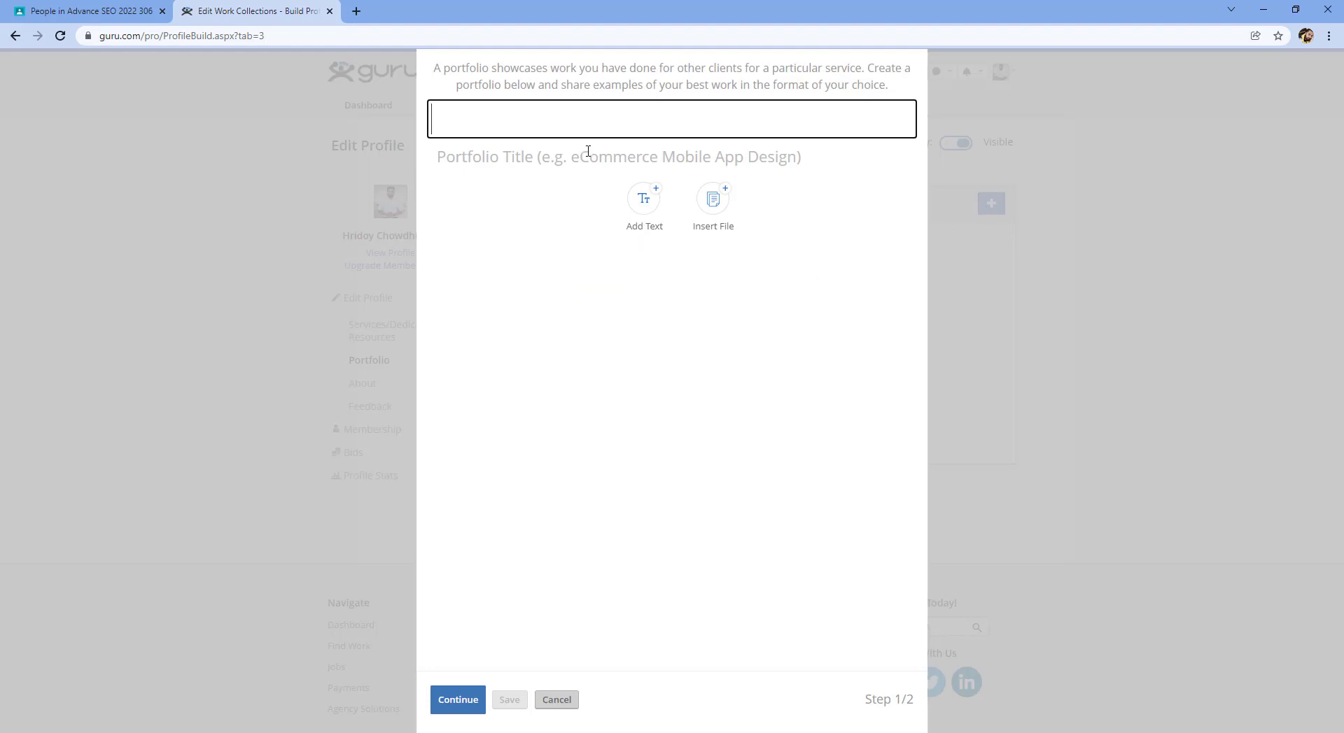
{"action": "type", "text": "Te"}
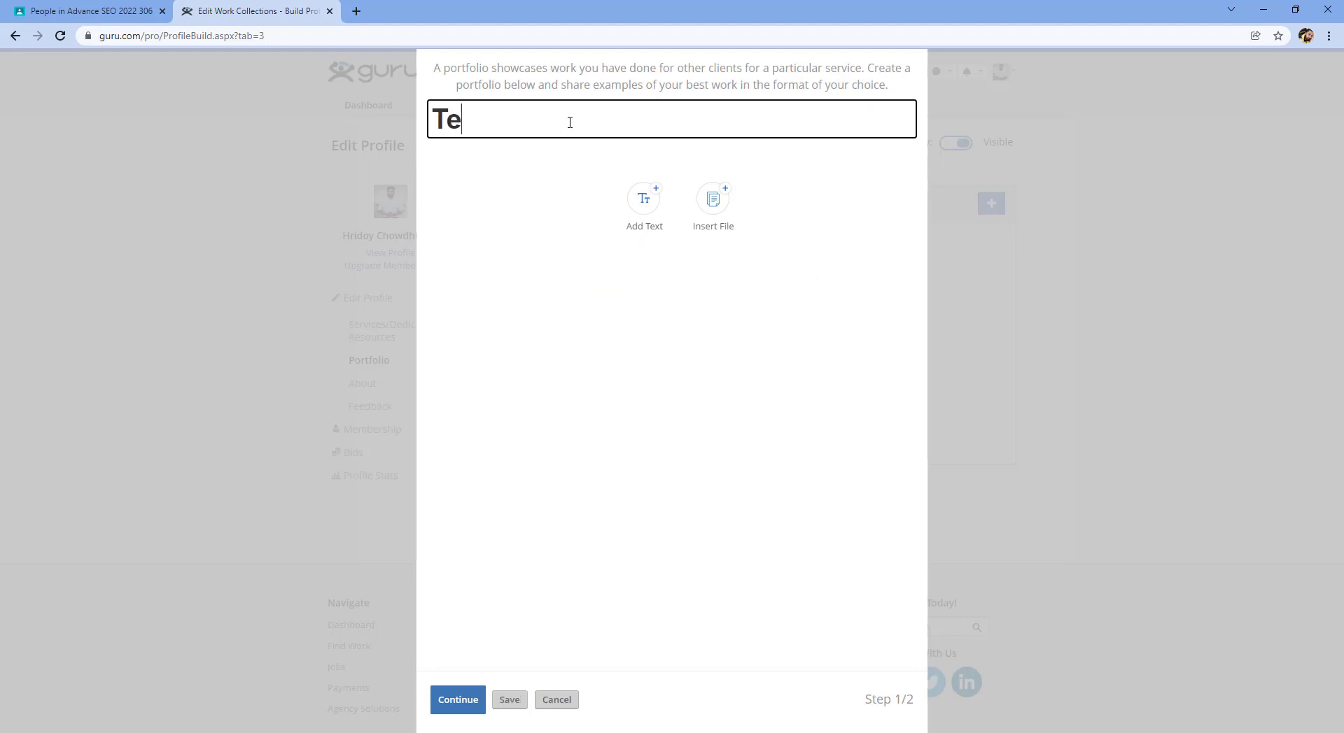
{"action": "type", "text": "chnical"}
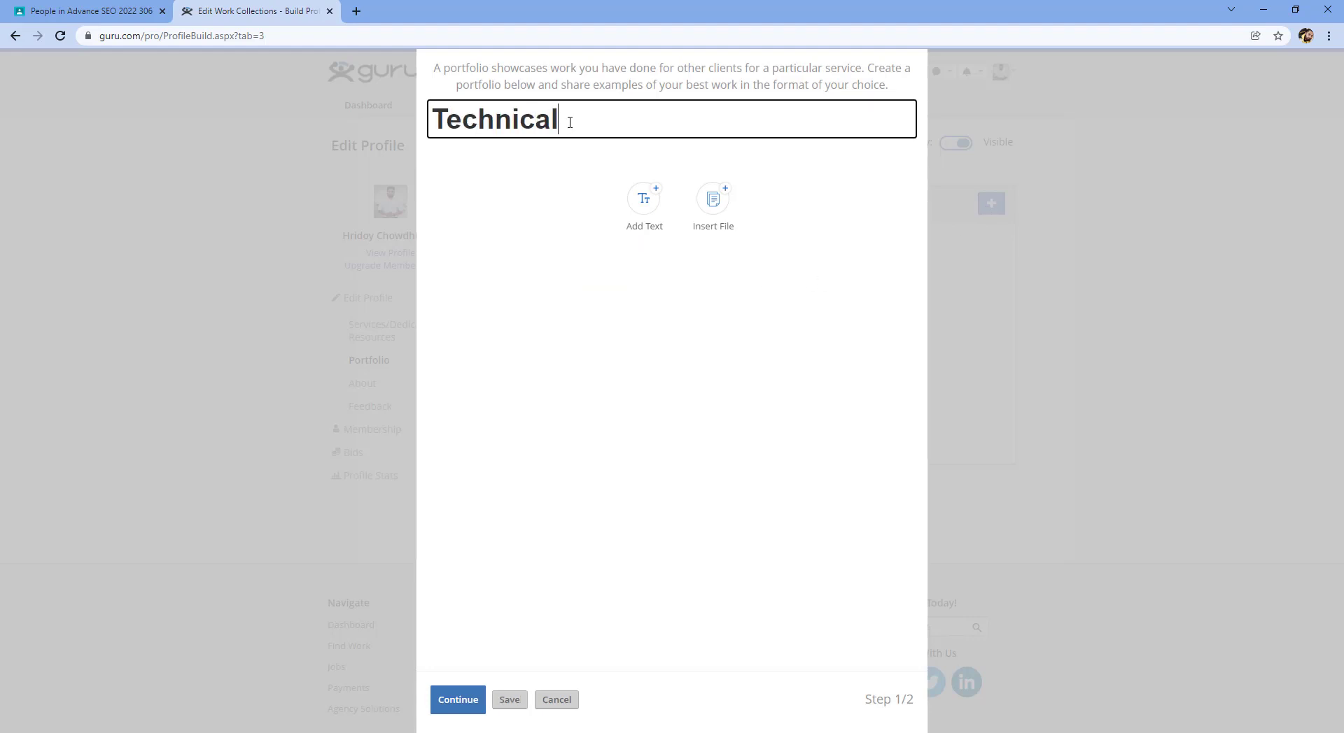
{"action": "type", "text": " SEO"}
{"action": "left_click", "coordinate": [480, 704]}
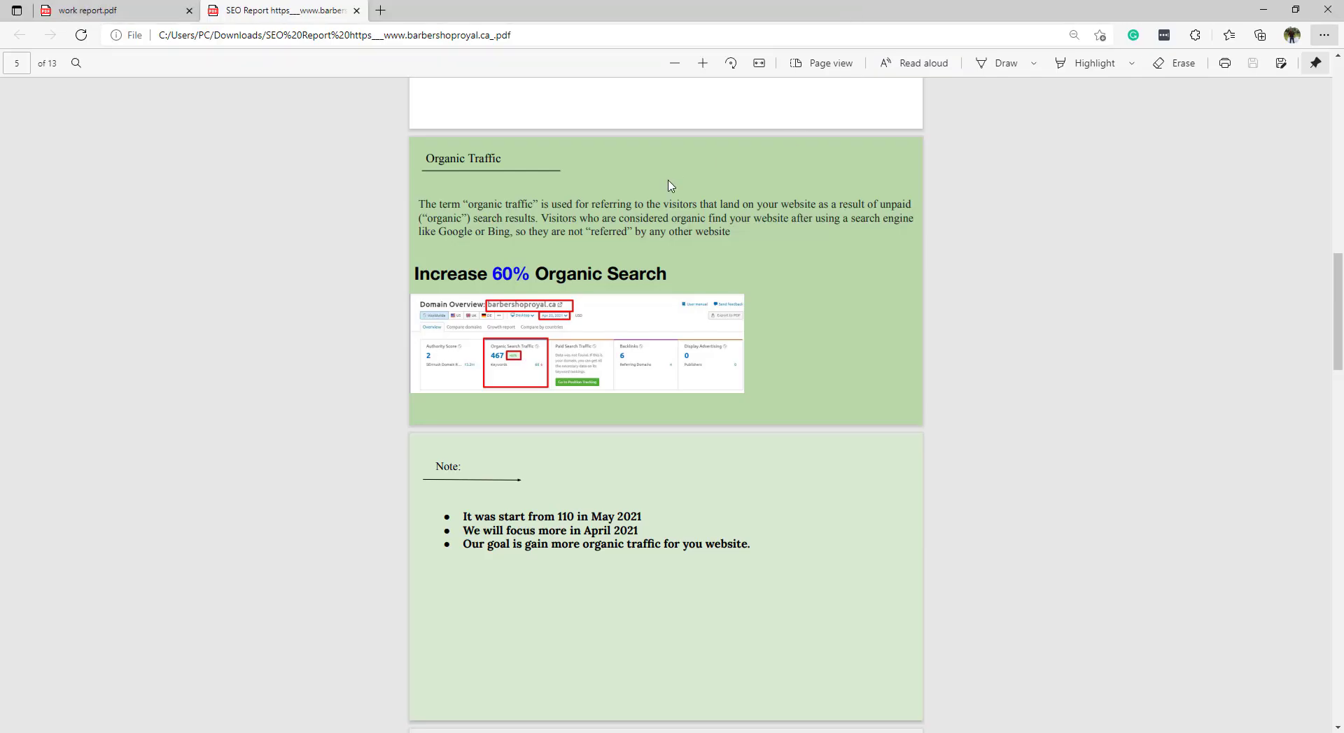
Switch to work report.pdf in Microsoft Edge and capture the monitor graphic with its score circle on the first page, about 645 × 377 pixels
{"action": "scroll", "coordinate": [669, 186], "scroll_direction": "up", "scroll_amount": 2}
{"action": "left_click", "coordinate": [135, 14]}
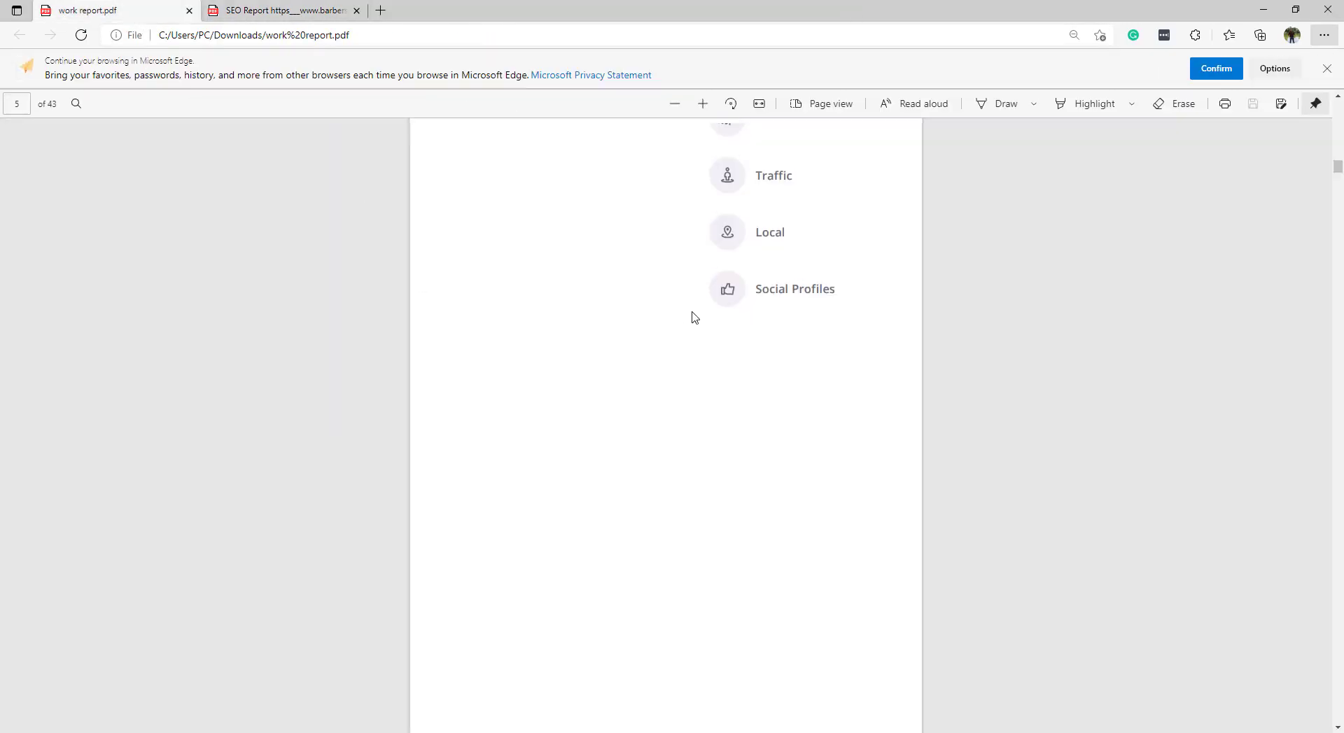
{"action": "scroll", "coordinate": [691, 315], "scroll_direction": "down", "scroll_amount": 5}
{"action": "scroll", "coordinate": [695, 319], "scroll_direction": "up", "scroll_amount": 20}
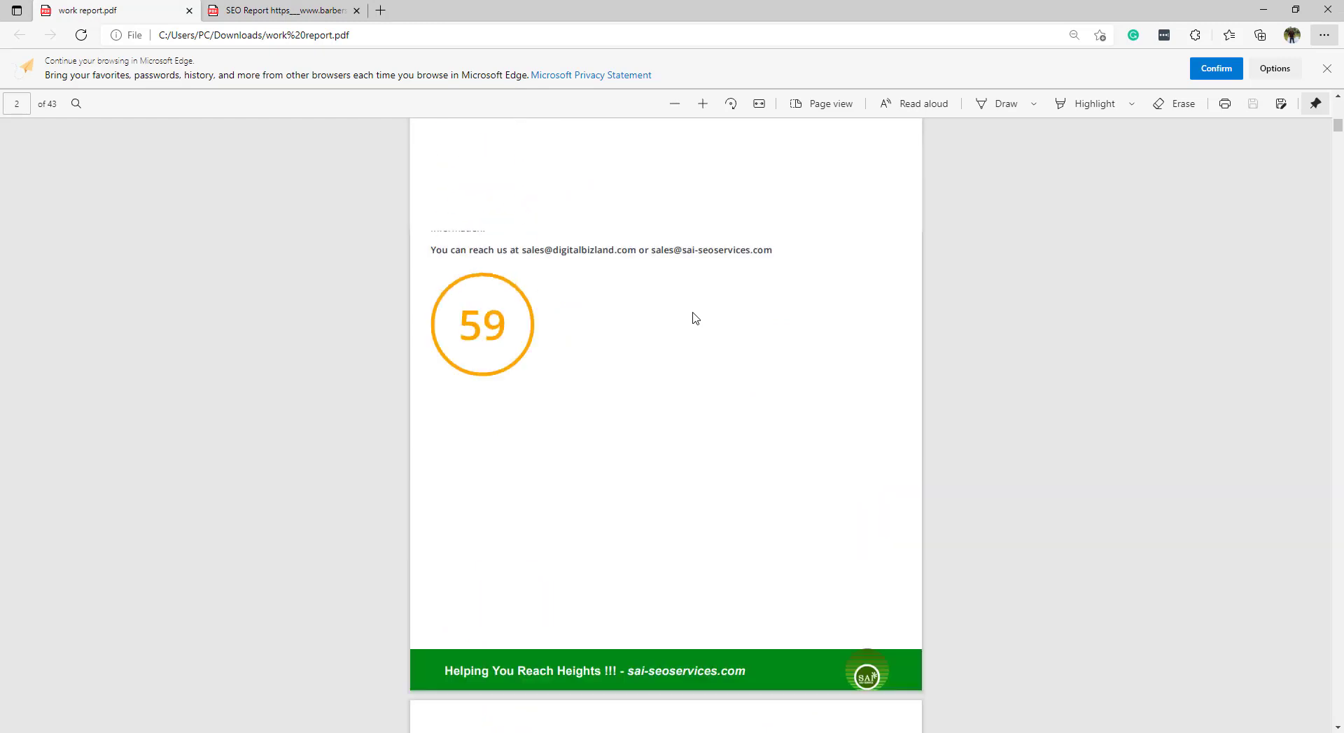
{"action": "scroll", "coordinate": [695, 319], "scroll_direction": "up", "scroll_amount": 2}
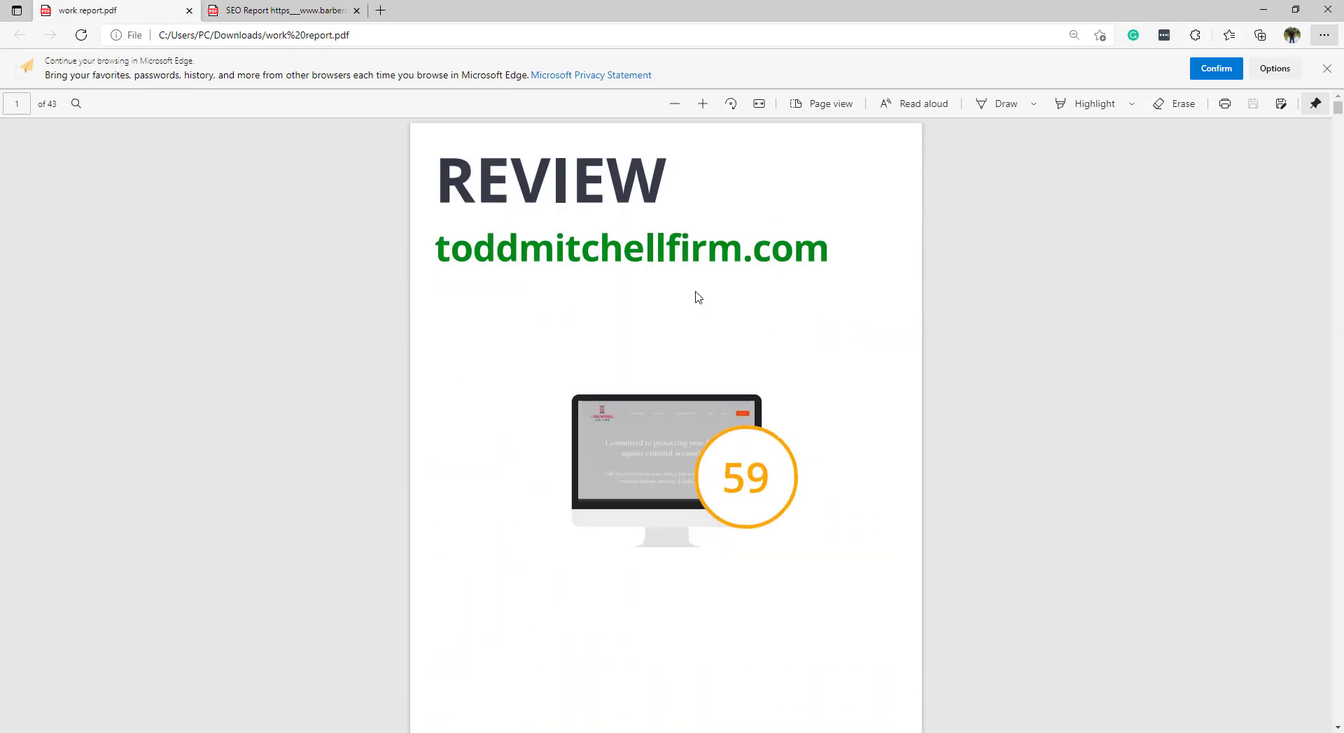
{"action": "key", "text": "ctrl+shift+s"}
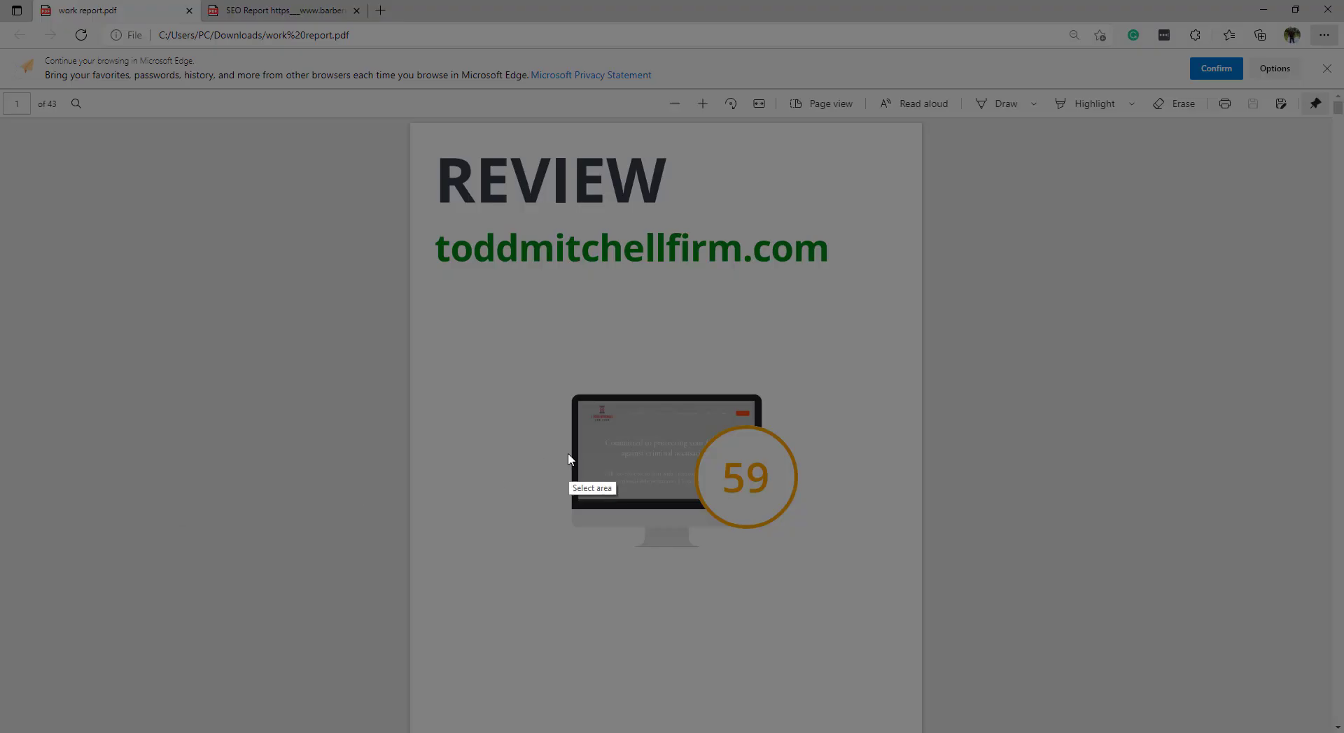
{"action": "left_click_drag", "start_coordinate": [444, 339], "coordinate": [895, 603]}
{"action": "left_click_drag", "start_coordinate": [833, 566], "coordinate": [828, 563]}
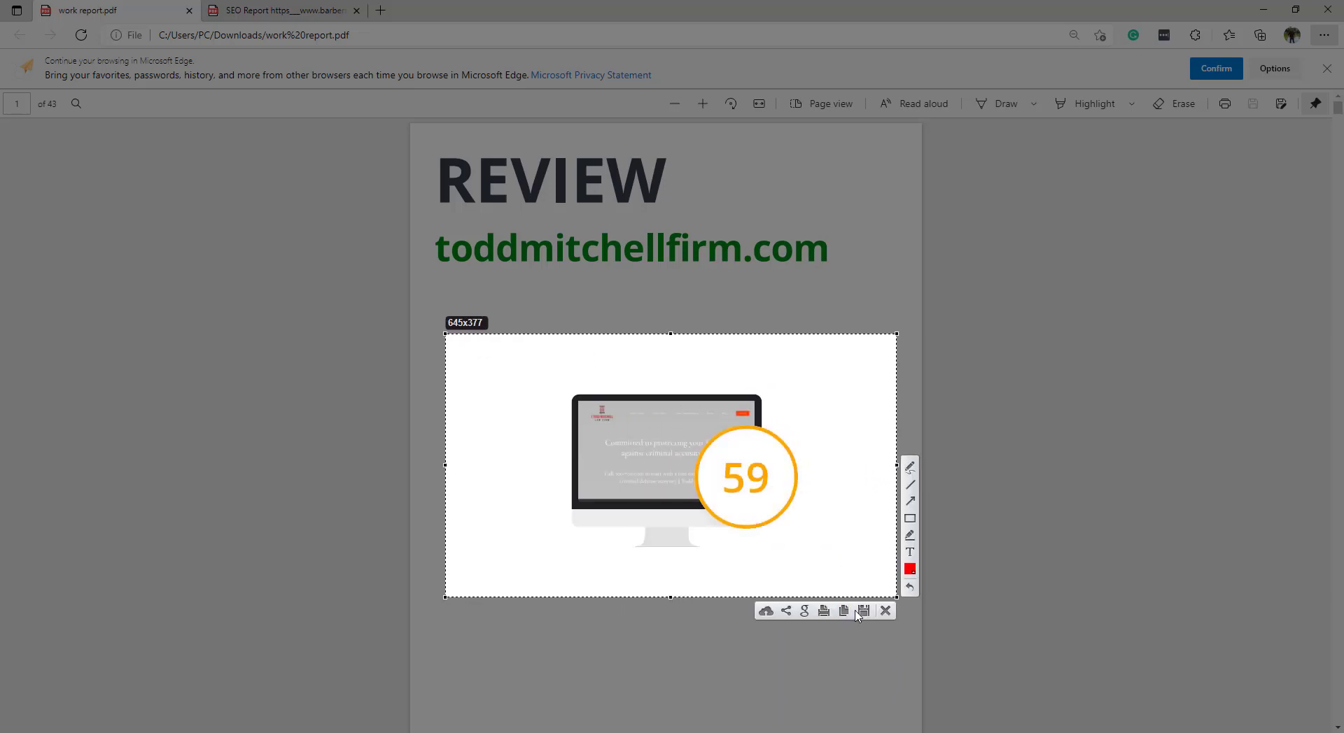
Save the captured monitor graphic as a JPEG named "SEO Technical Portfolio"
{"action": "left_click", "coordinate": [860, 611]}
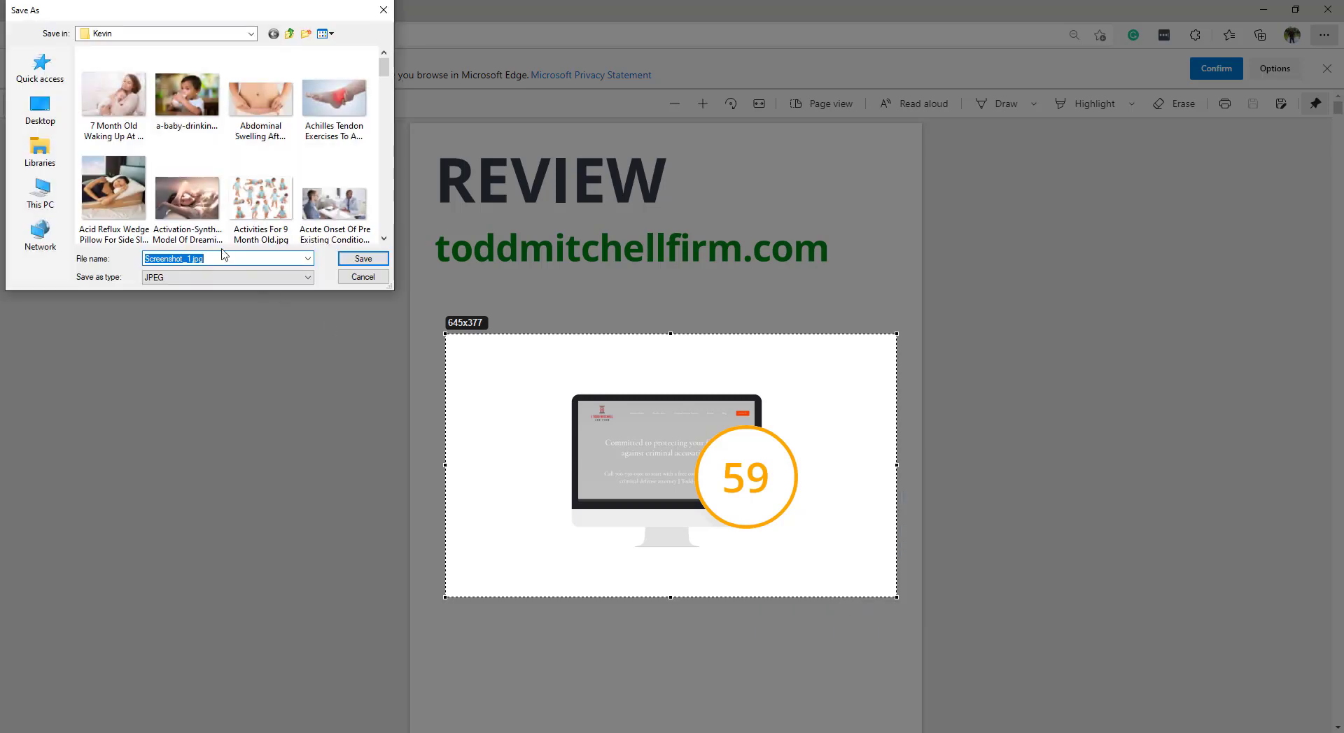
{"action": "key", "text": "BackSpace"}
{"action": "type", "text": "SEO P"}
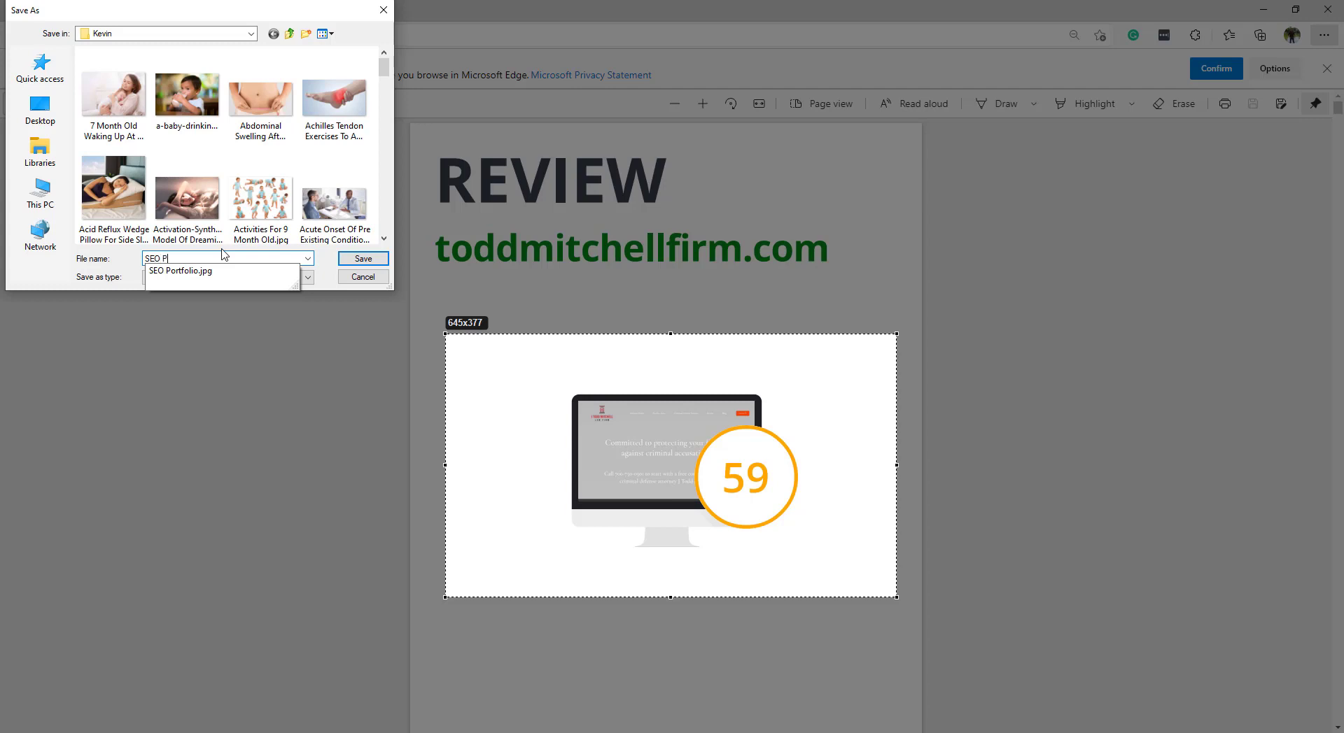
{"action": "key", "text": "BackSpace"}
{"action": "type", "text": "Technical Portfolio"}
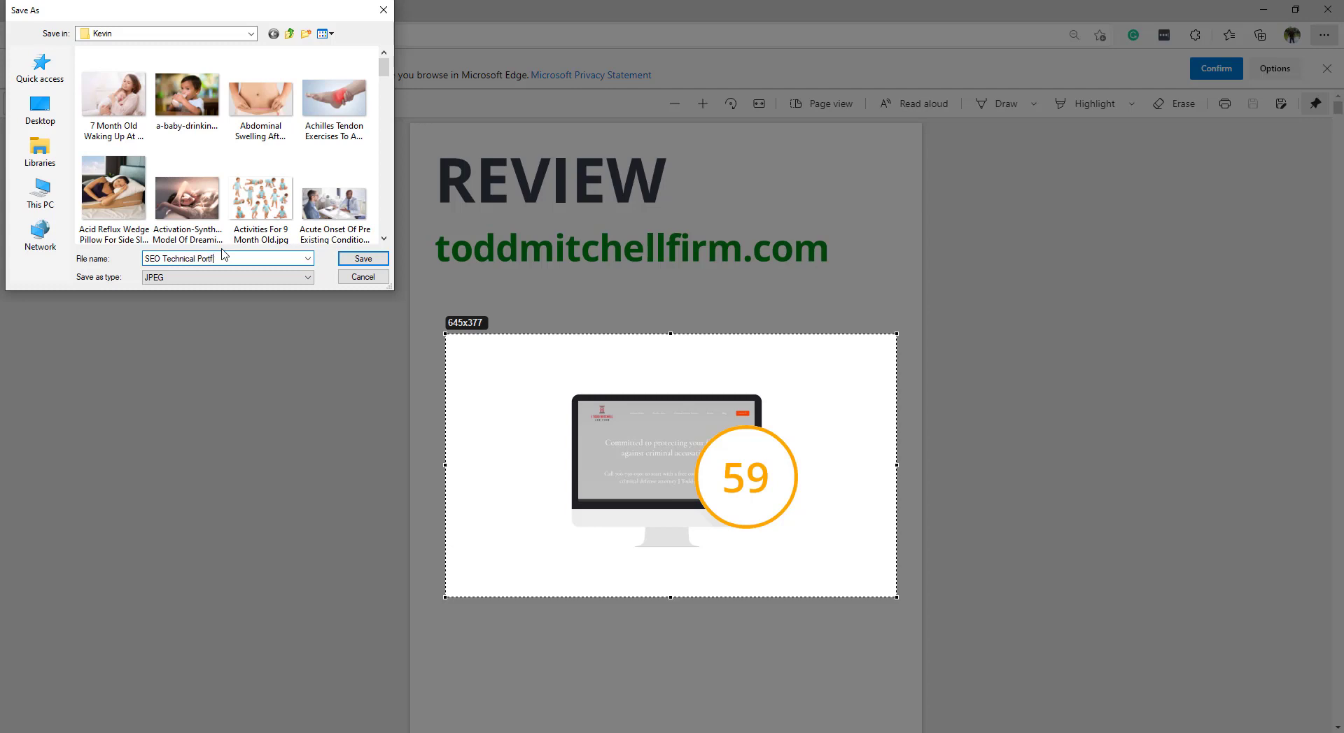
{"action": "left_click", "coordinate": [355, 263]}
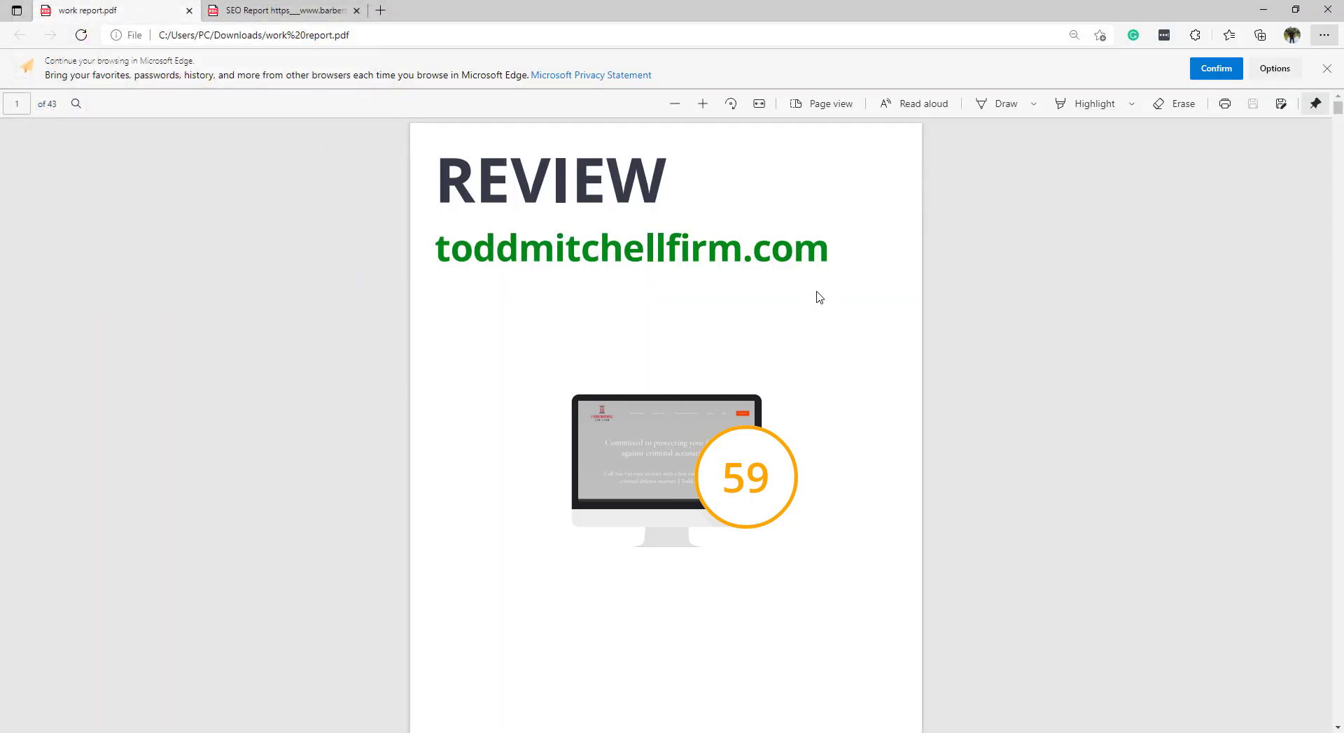
Look through the first pages of work report.pdf, from the review cover to the links and language checks
{"action": "scroll", "coordinate": [819, 297], "scroll_direction": "down", "scroll_amount": 20}
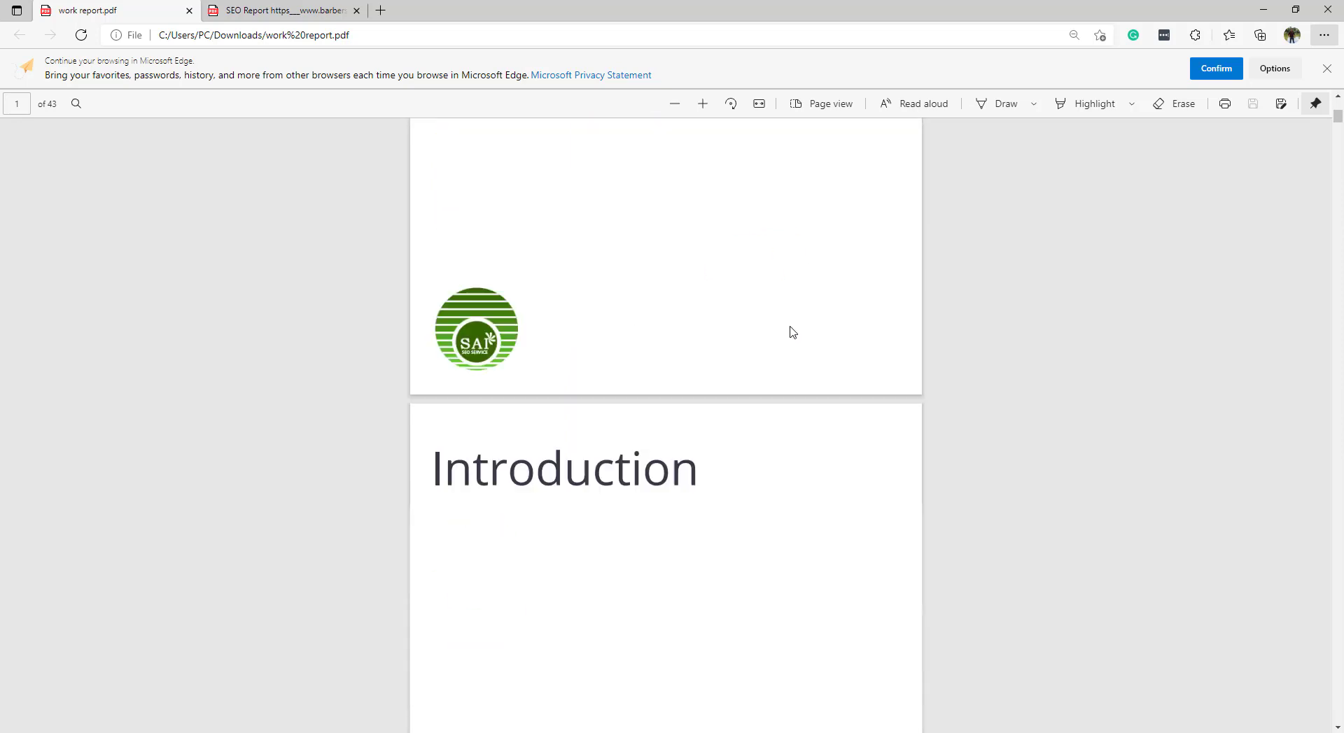
{"action": "scroll", "coordinate": [629, 381], "scroll_direction": "down", "scroll_amount": 15}
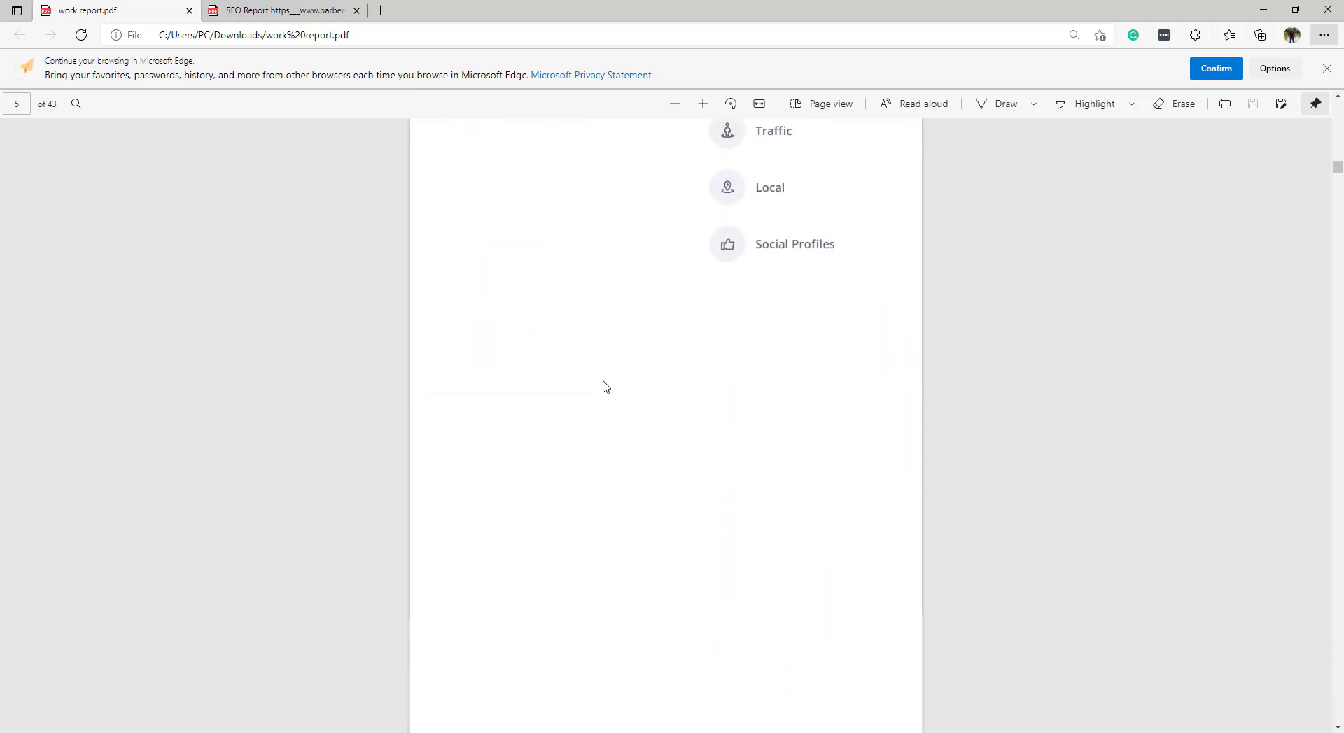
{"action": "scroll", "coordinate": [619, 417], "scroll_direction": "up", "scroll_amount": 10}
{"action": "scroll", "coordinate": [619, 417], "scroll_direction": "up", "scroll_amount": 15}
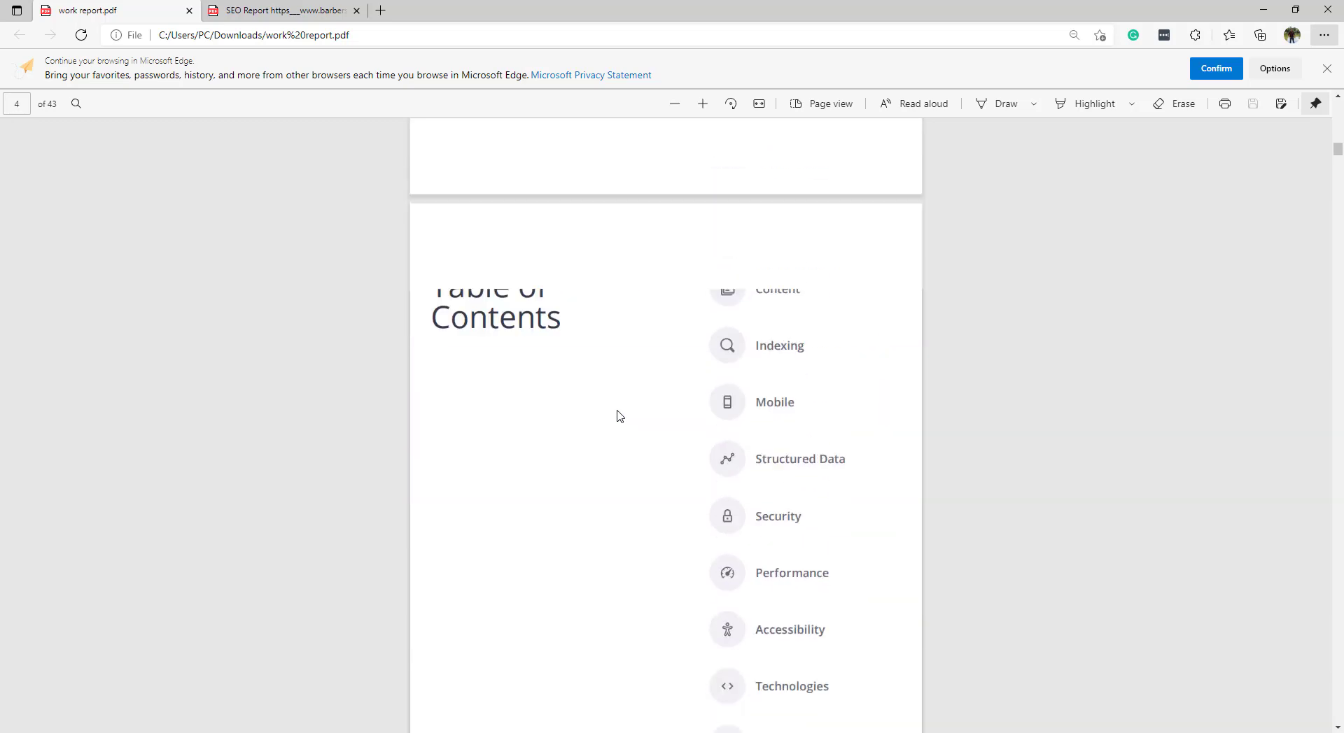
{"action": "scroll", "coordinate": [568, 299], "scroll_direction": "up", "scroll_amount": 8}
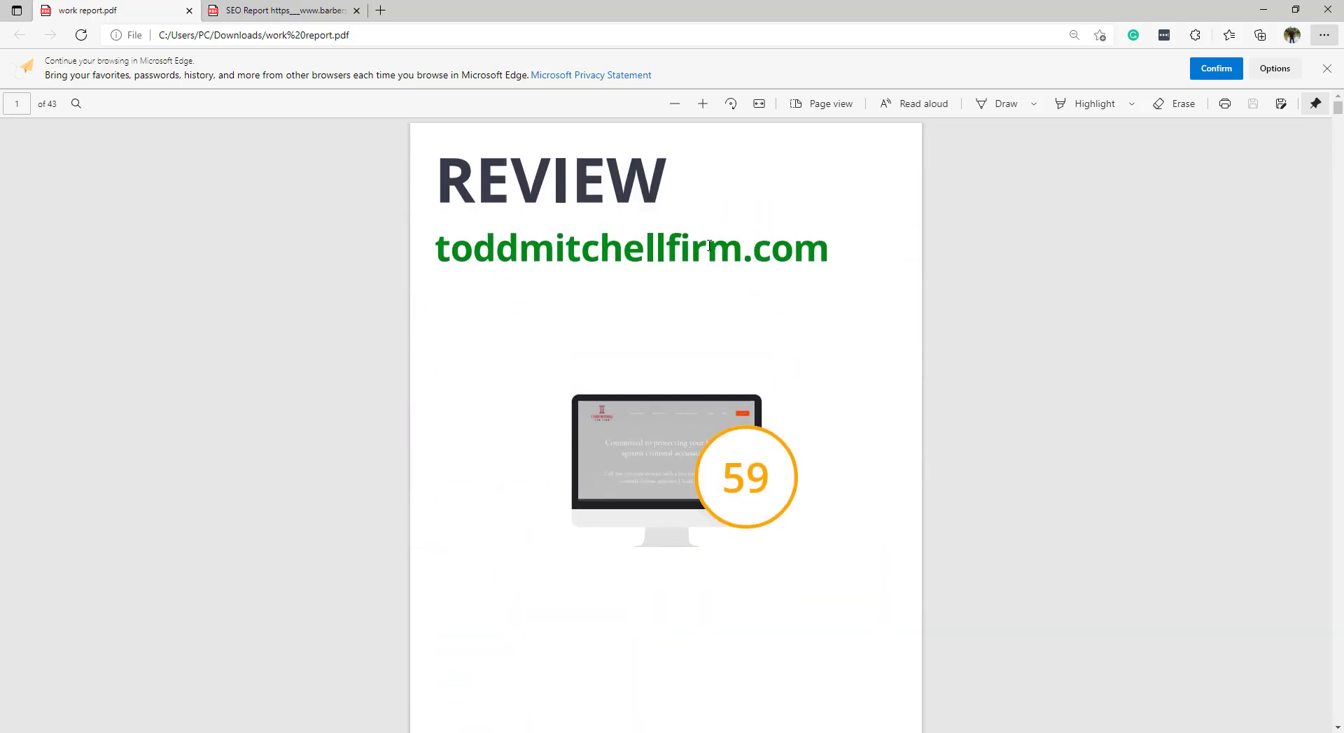
{"action": "scroll", "coordinate": [633, 360], "scroll_direction": "down", "scroll_amount": 12}
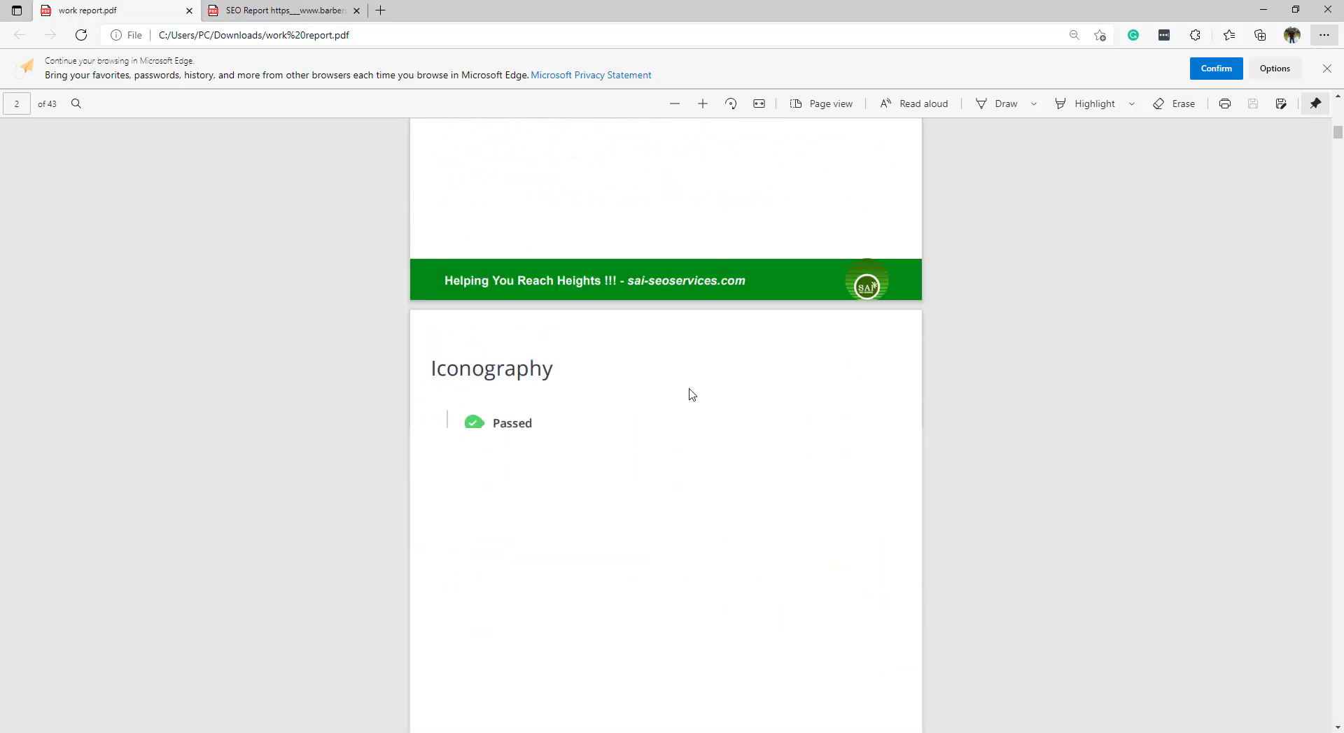
{"action": "scroll", "coordinate": [823, 393], "scroll_direction": "down", "scroll_amount": 15}
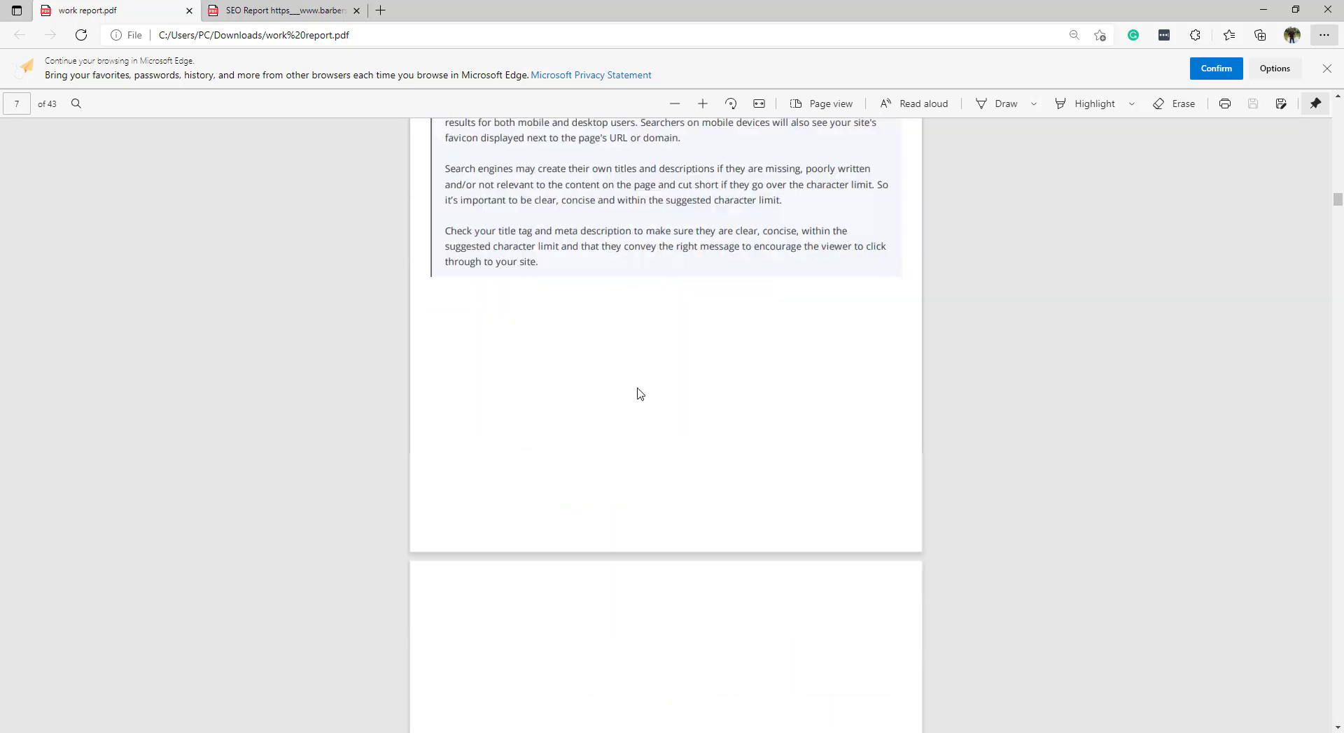
{"action": "scroll", "coordinate": [641, 396], "scroll_direction": "down", "scroll_amount": 15}
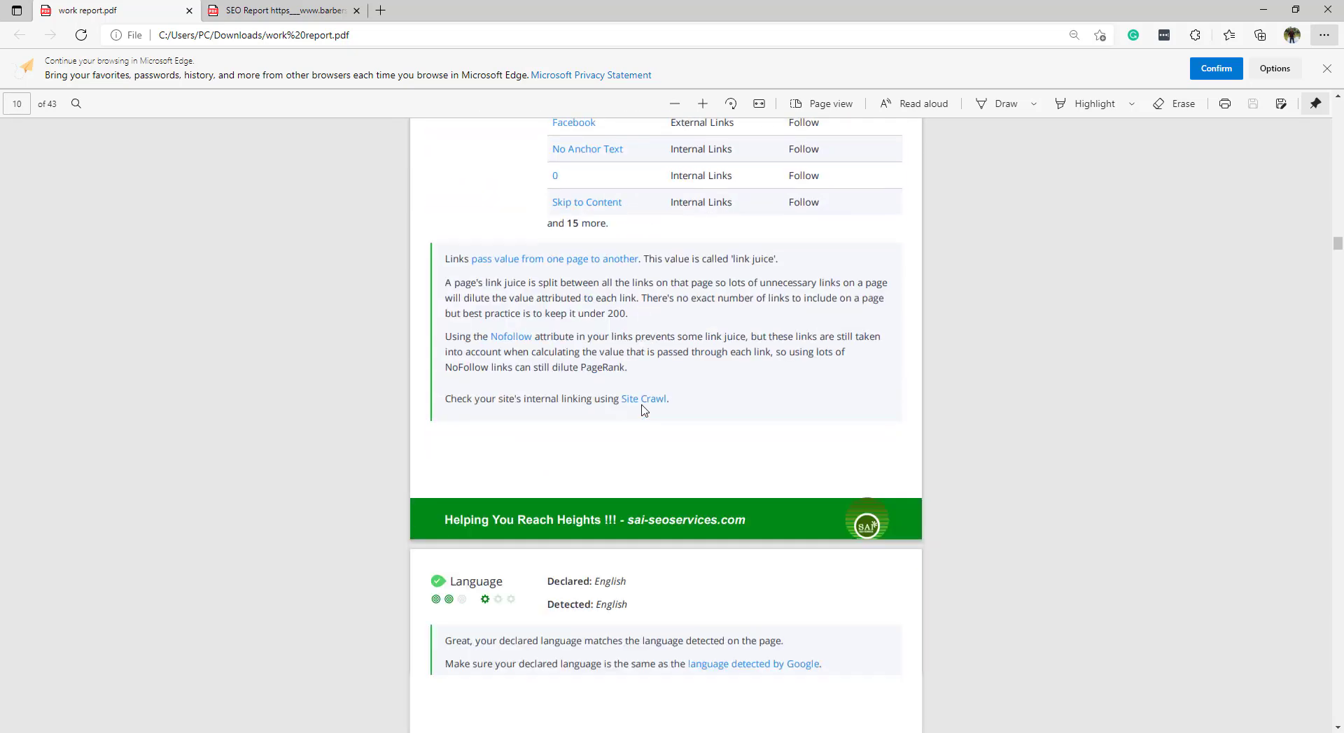
{"action": "scroll", "coordinate": [643, 419], "scroll_direction": "down", "scroll_amount": 5}
{"action": "scroll", "coordinate": [639, 420], "scroll_direction": "up", "scroll_amount": 10}
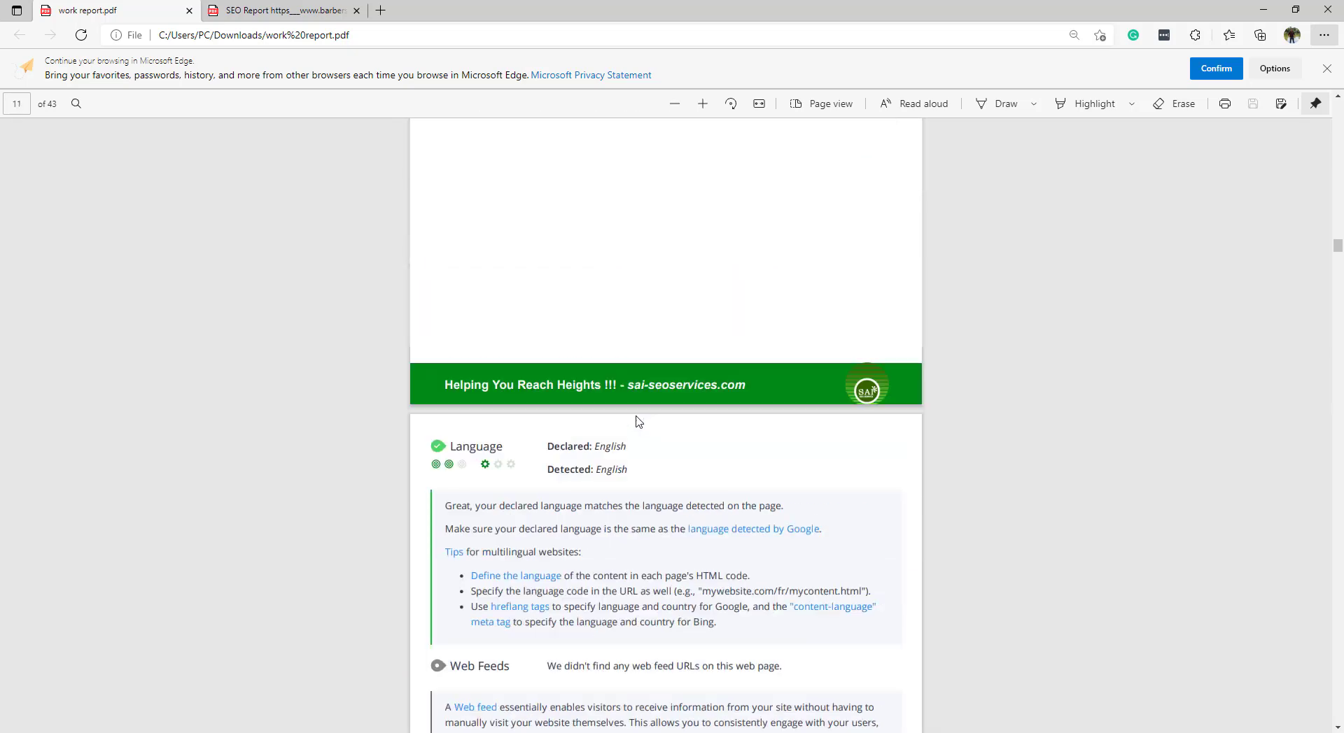
{"action": "scroll", "coordinate": [638, 418], "scroll_direction": "up", "scroll_amount": 2}
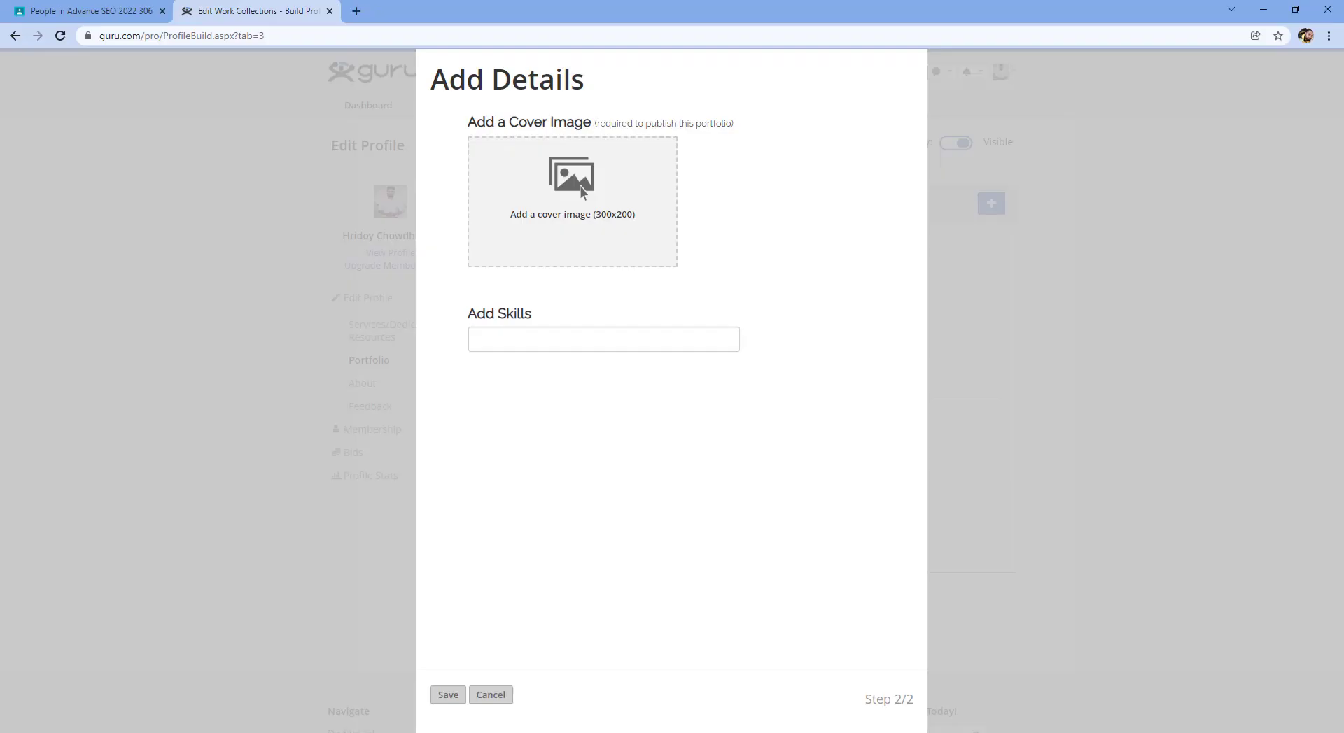
Switch to the Guru portfolio details in Chrome and upload SEO Technical Portfolio.jpg from the Kevin folder as the cover image
{"action": "left_click", "coordinate": [568, 191]}
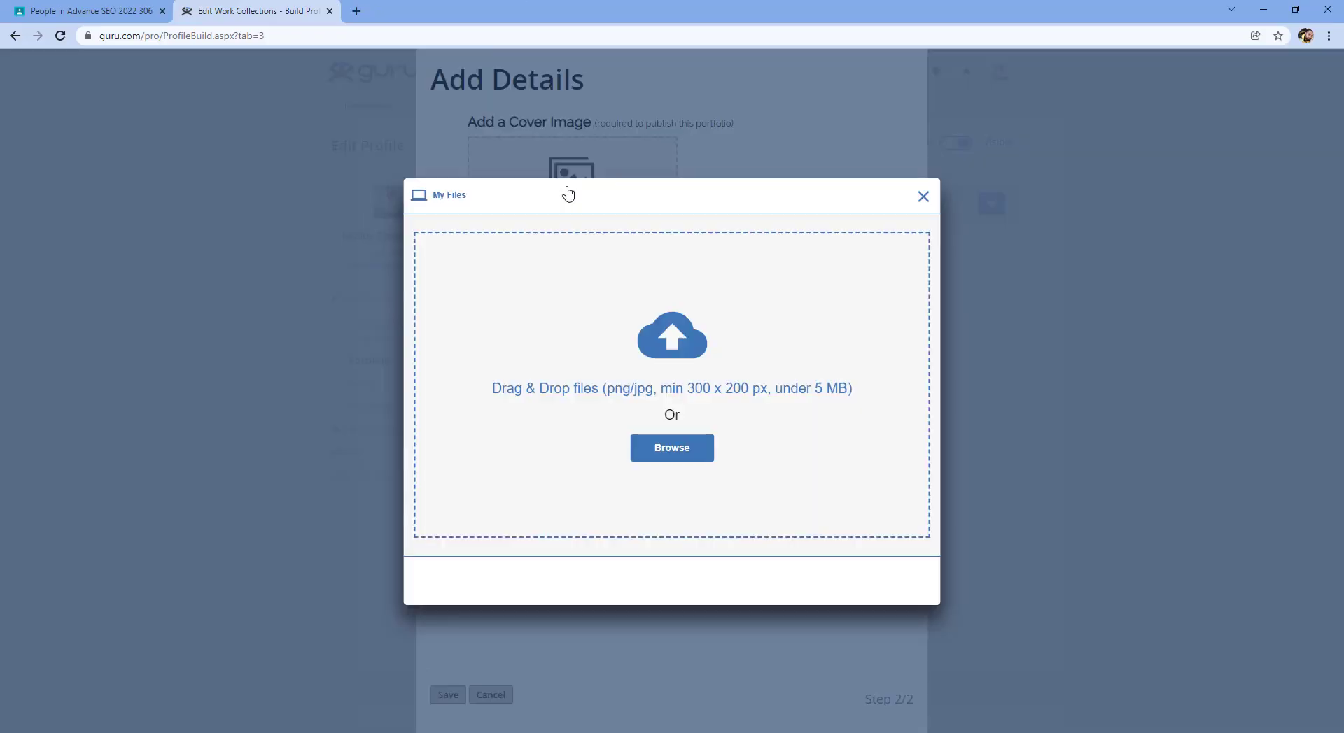
{"action": "left_click", "coordinate": [686, 448]}
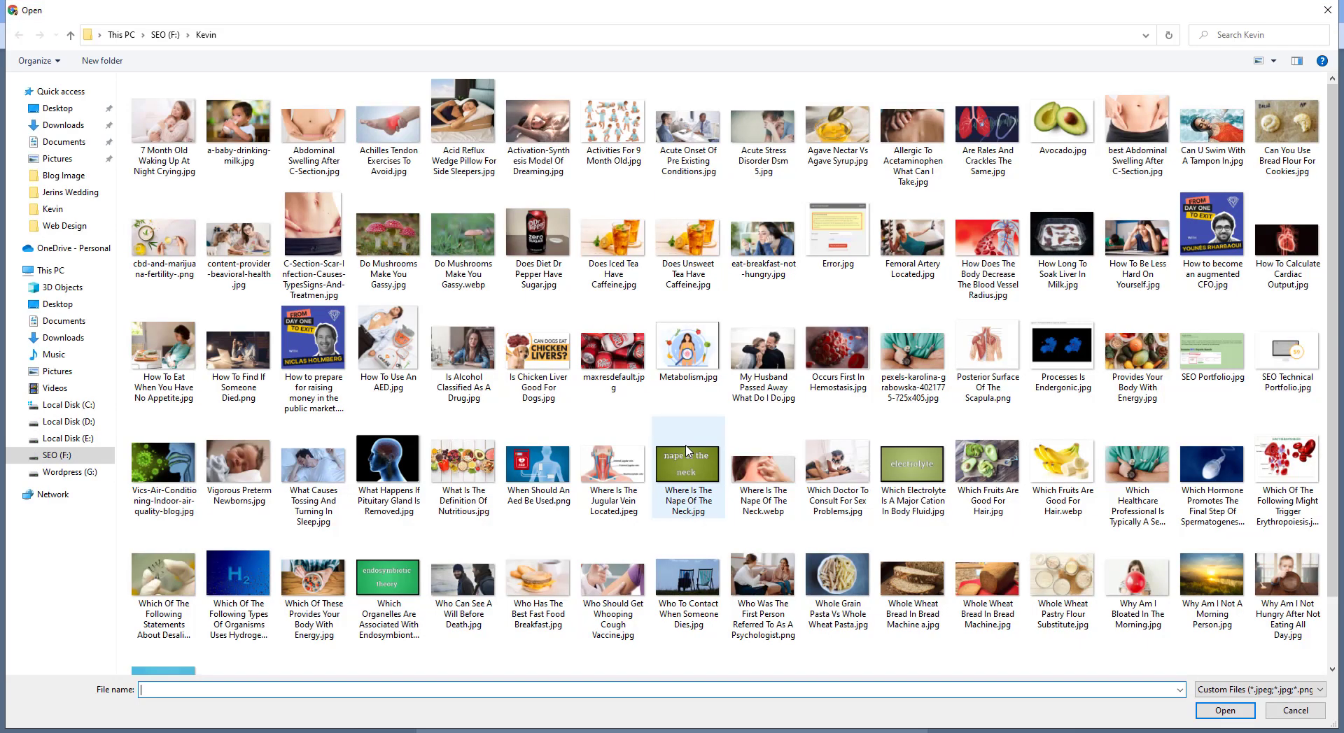
{"action": "scroll", "coordinate": [728, 397], "scroll_direction": "down", "scroll_amount": 1}
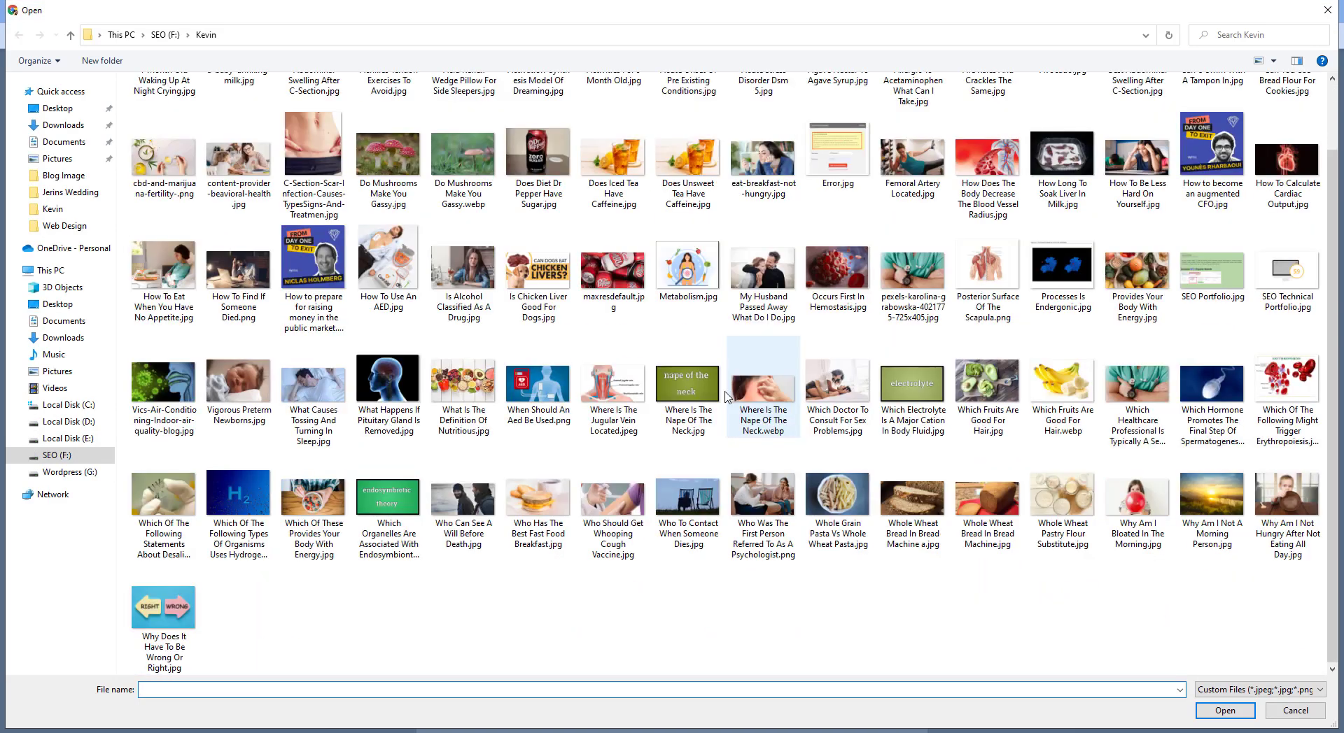
{"action": "left_click", "coordinate": [1303, 302]}
{"action": "double_click", "coordinate": [1303, 302]}
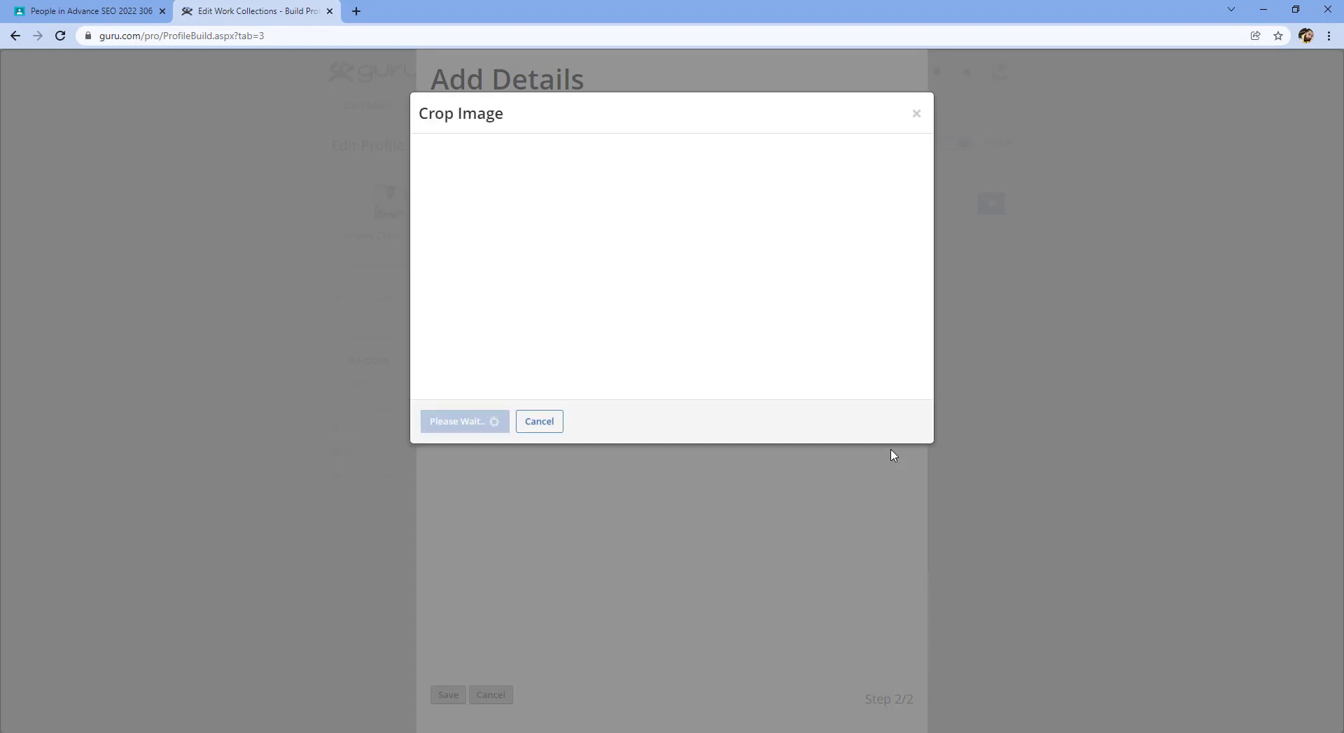
Crop the cover image so the frame encloses the whole monitor with its stand and the score circle, and apply the crop
{"action": "left_click_drag", "start_coordinate": [650, 261], "coordinate": [699, 284]}
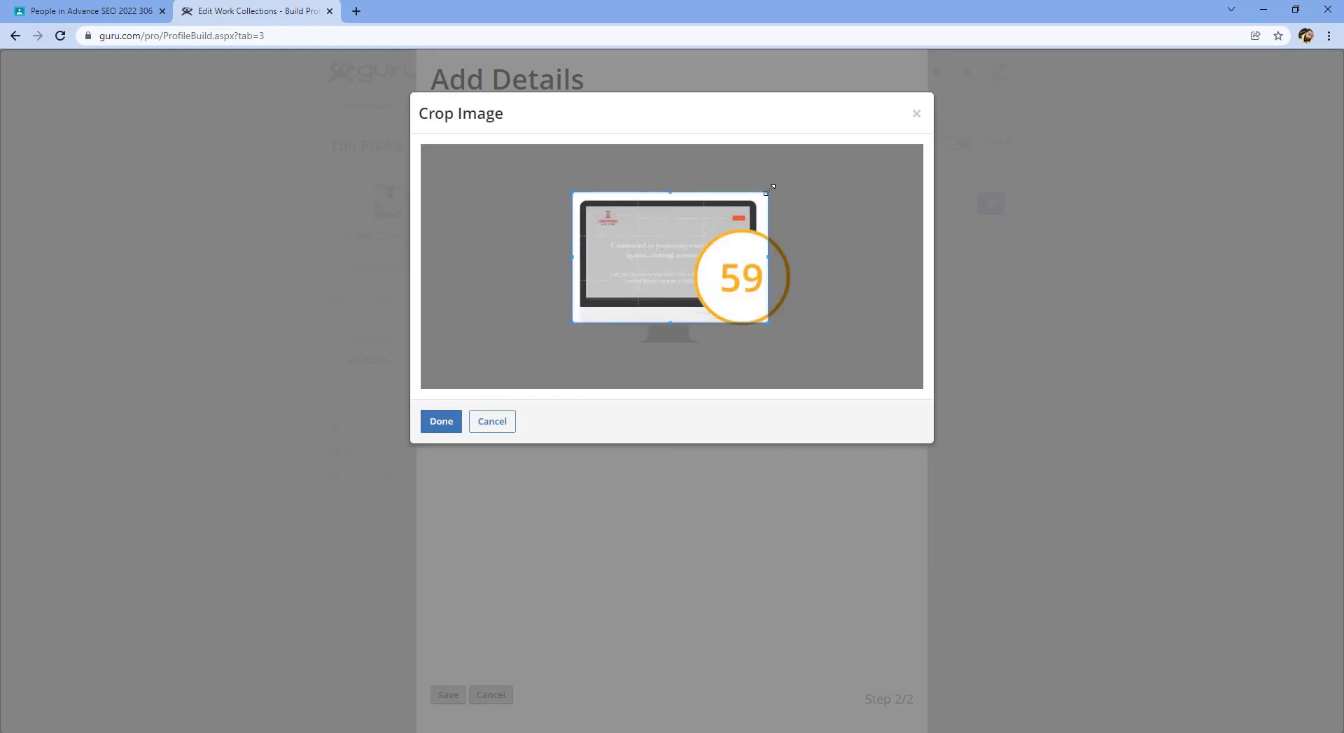
{"action": "left_click_drag", "start_coordinate": [766, 190], "coordinate": [774, 186]}
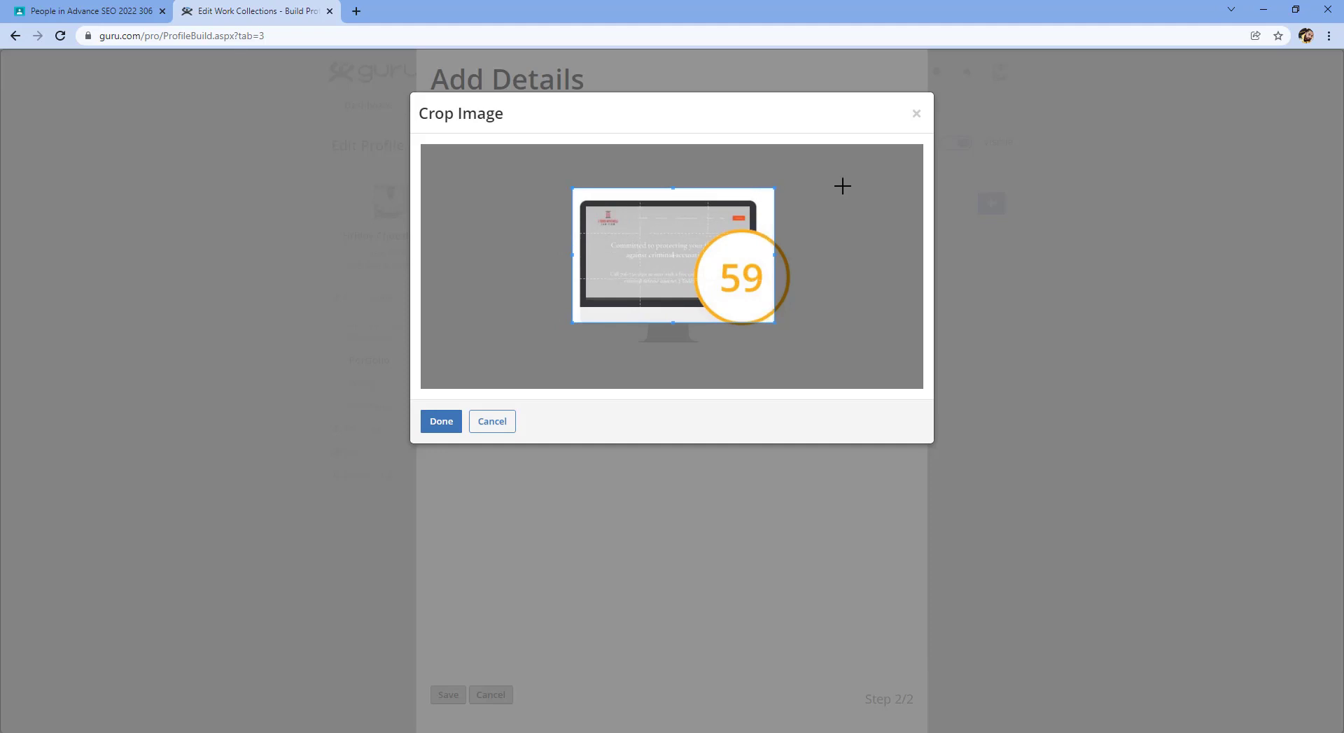
{"action": "left_click_drag", "start_coordinate": [736, 245], "coordinate": [746, 255]}
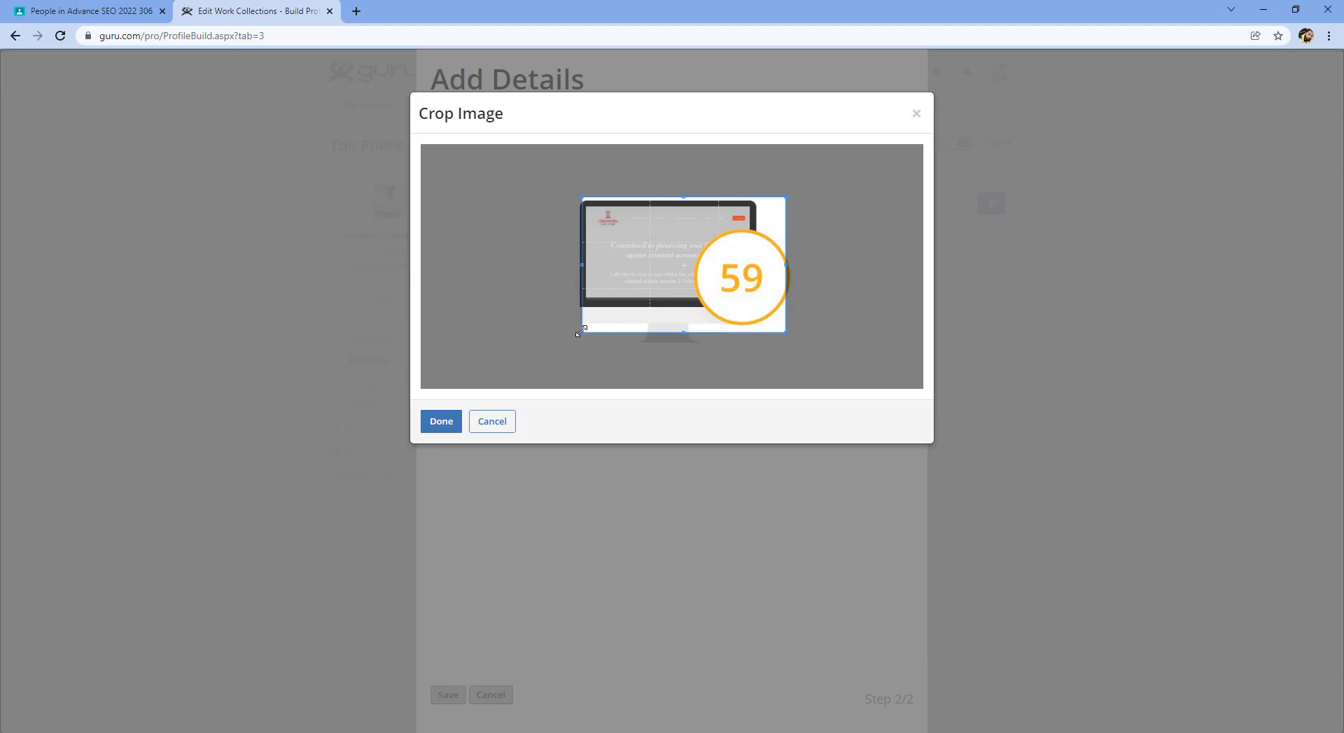
{"action": "left_click_drag", "start_coordinate": [580, 331], "coordinate": [531, 350]}
{"action": "left_click_drag", "start_coordinate": [651, 313], "coordinate": [652, 306]}
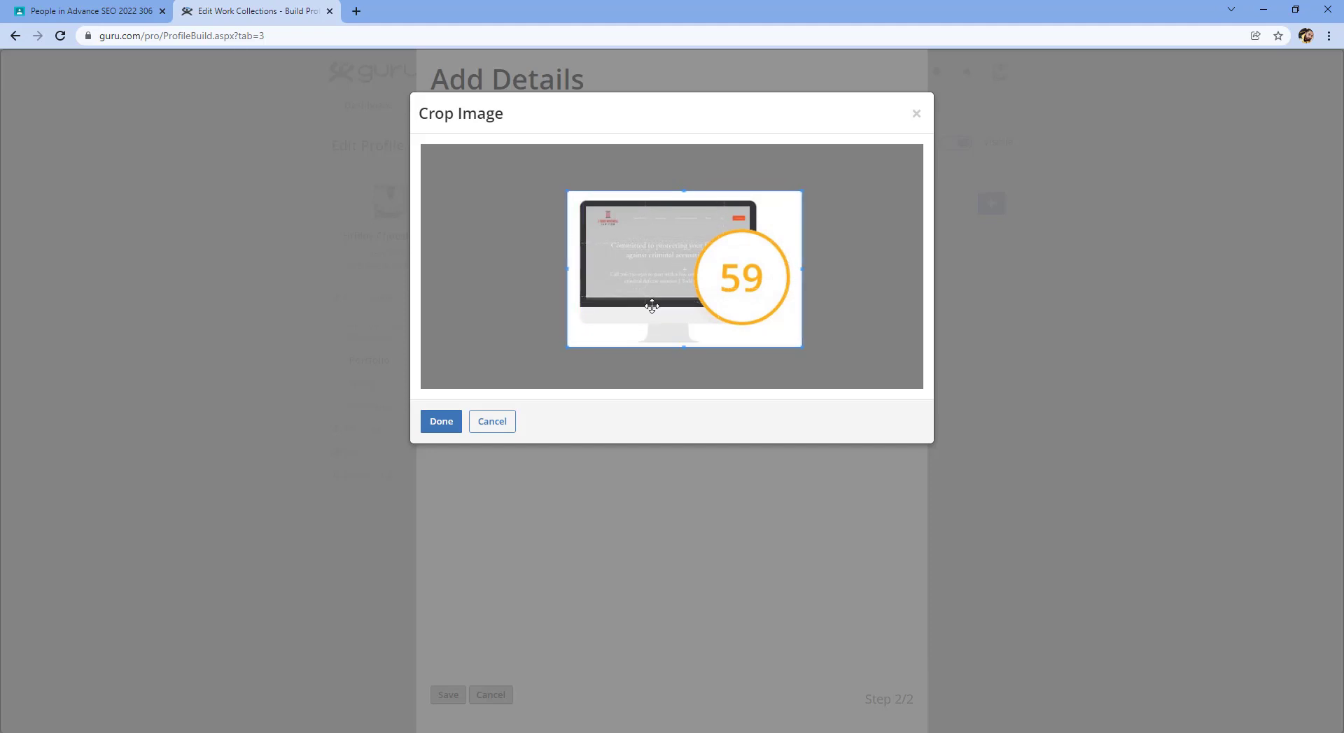
{"action": "left_click", "coordinate": [440, 429]}
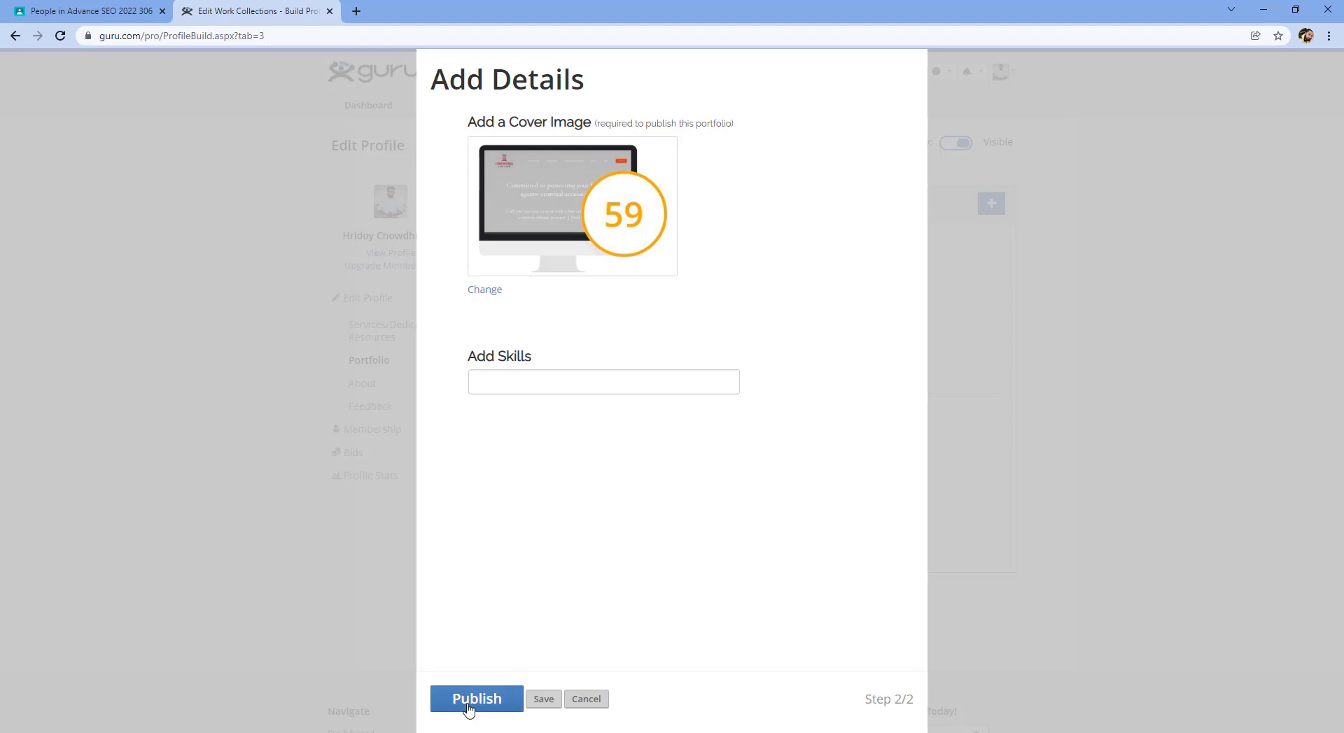
Add "Technical SEO" as the first skill of the portfolio
{"action": "left_click", "coordinate": [567, 385]}
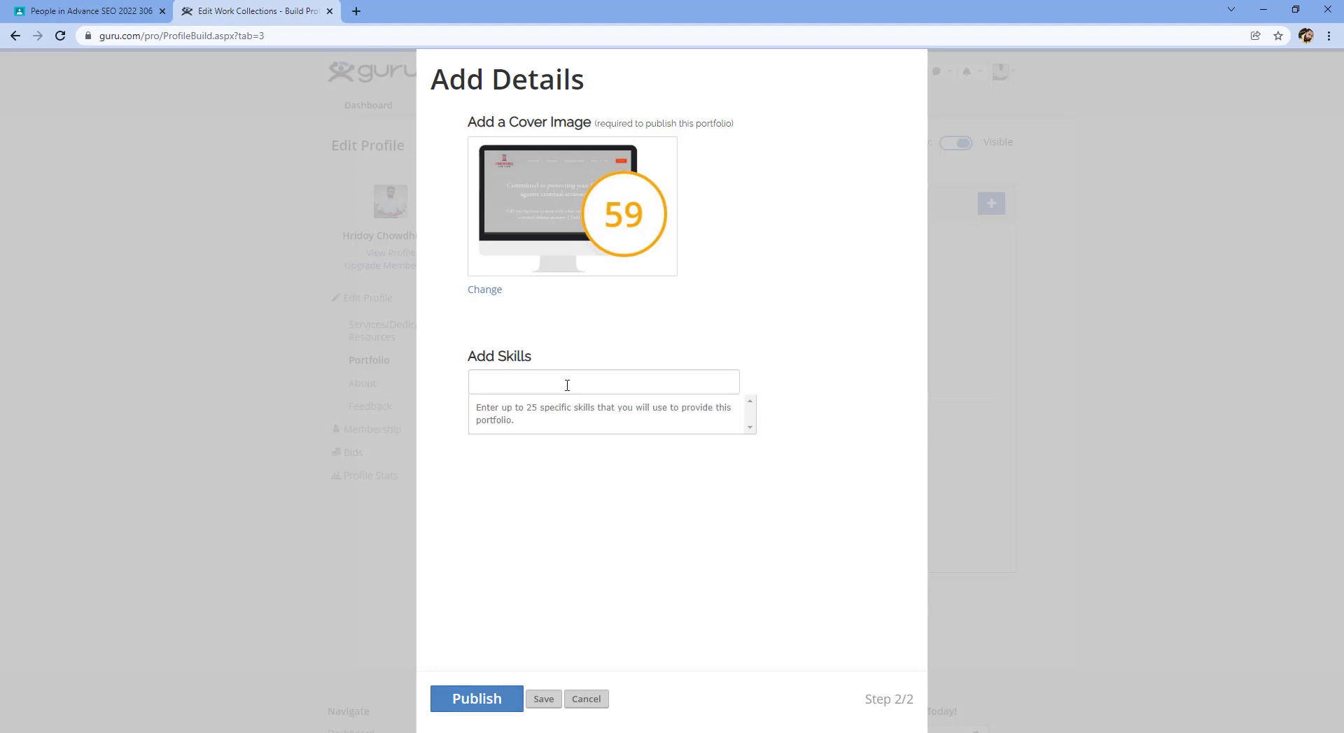
{"action": "type", "text": "Technic"}
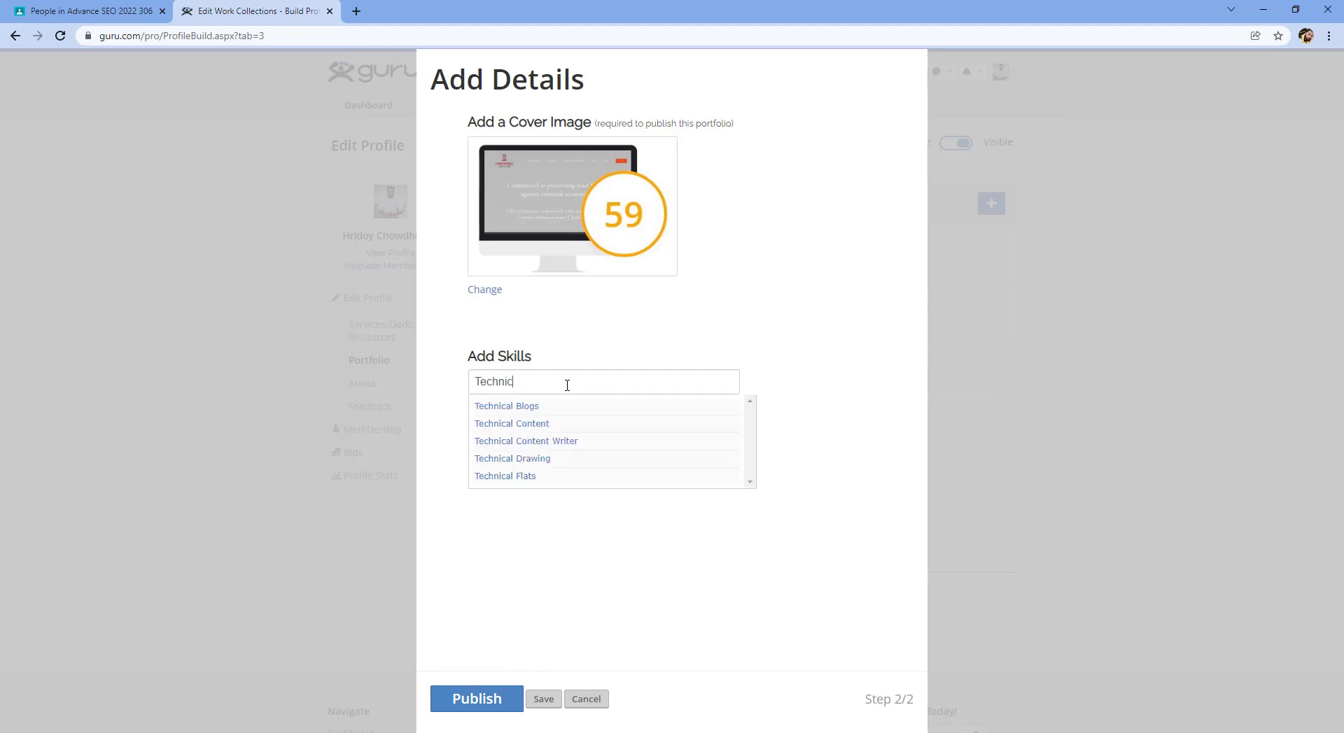
{"action": "type", "text": "al SEO"}
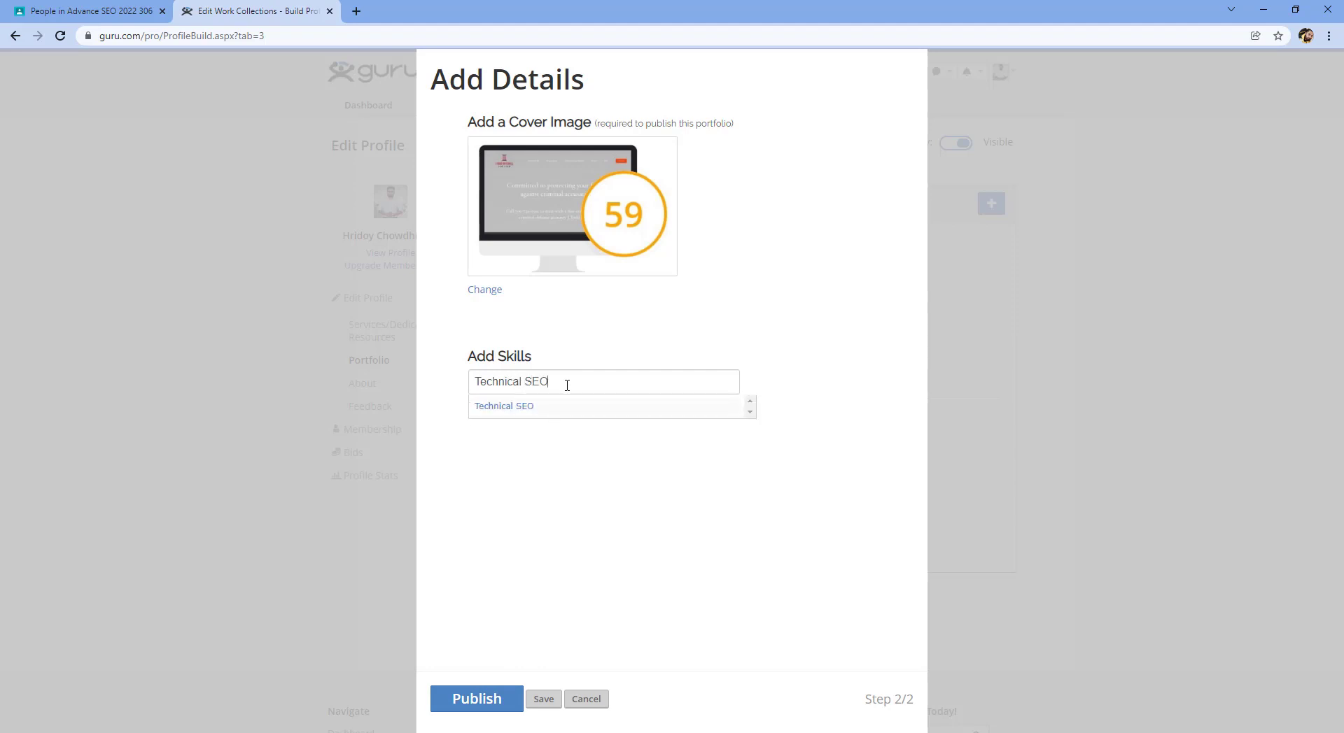
{"action": "key", "text": "Return"}
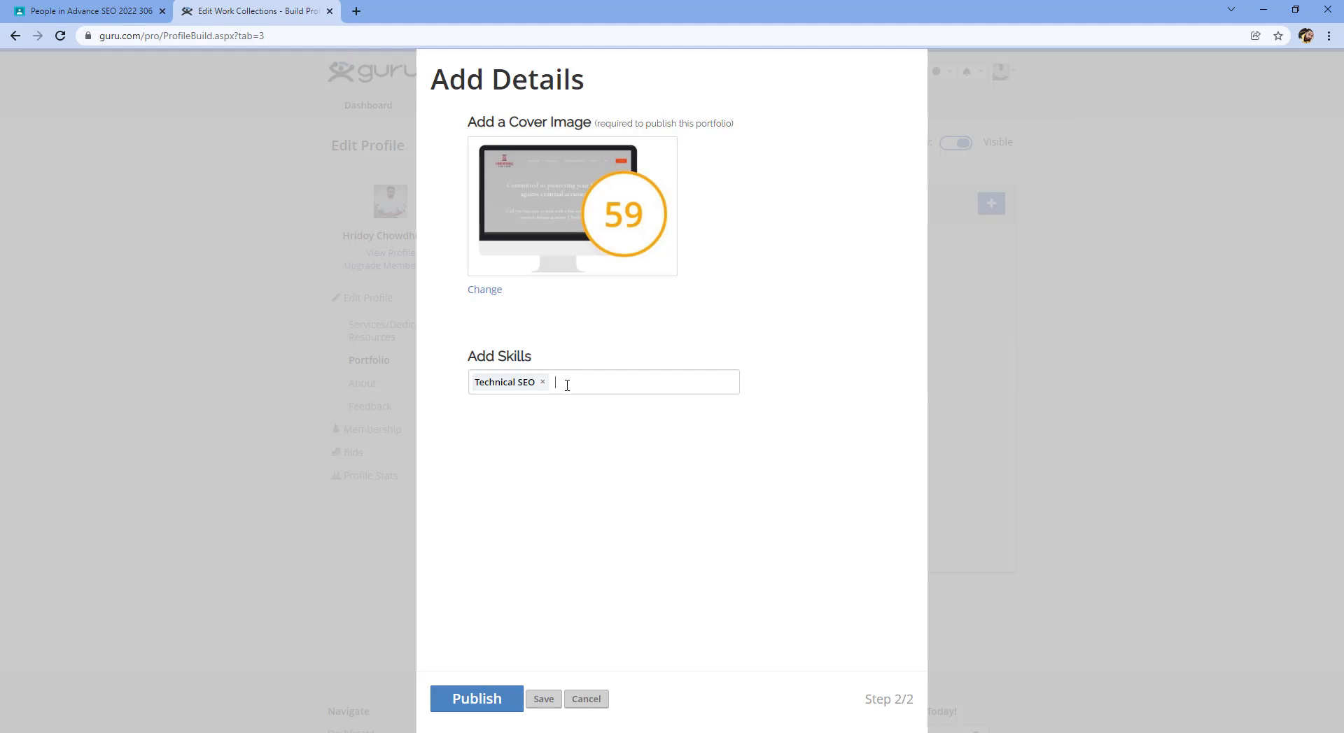
{"action": "type", "text": "Technical SEO"}
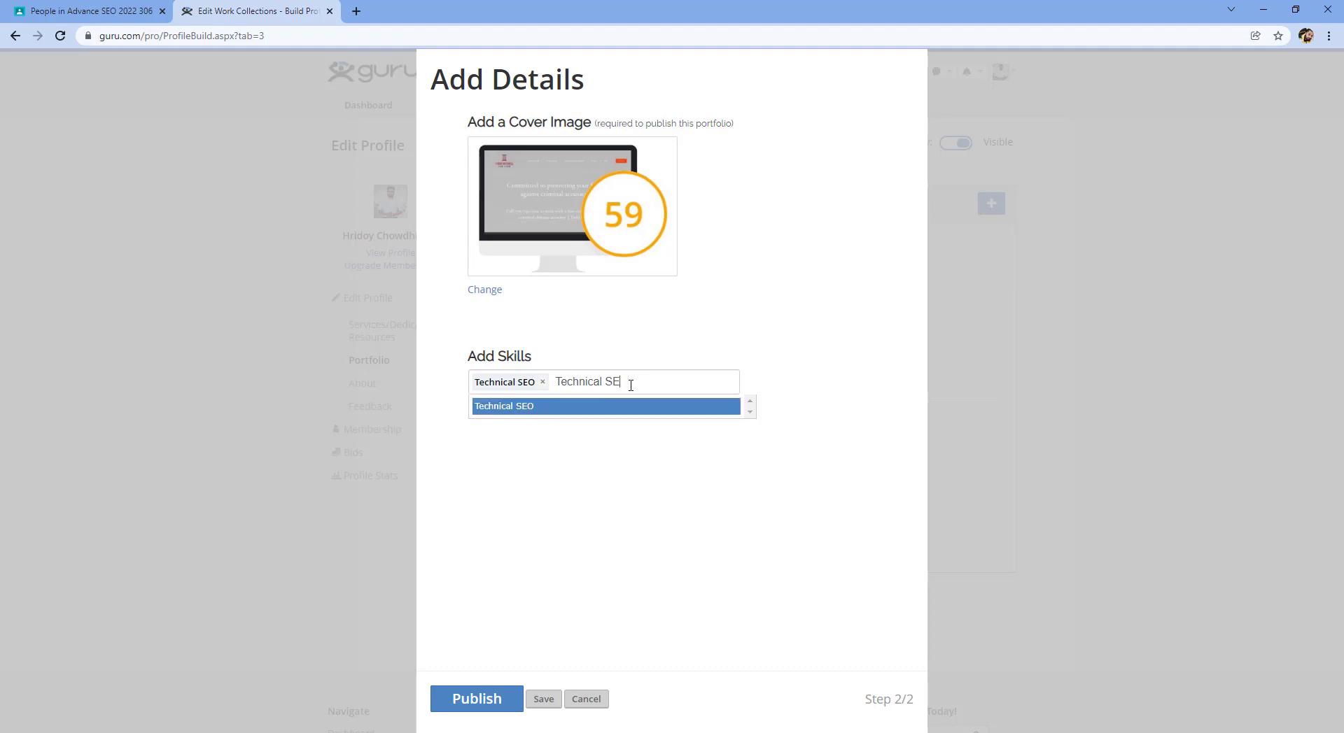
{"action": "key", "text": "BackSpace"}
{"action": "key", "text": "BackSpace"}
{"action": "key", "text": "BackSpace"}
{"action": "key", "text": "BackSpace"}
{"action": "key", "text": "BackSpace"}
{"action": "key", "text": "BackSpace"}
{"action": "key", "text": "BackSpace"}
{"action": "key", "text": "BackSpace"}
{"action": "key", "text": "BackSpace"}
{"action": "key", "text": "BackSpace"}
{"action": "key", "text": "BackSpace"}
{"action": "key", "text": "BackSpace"}
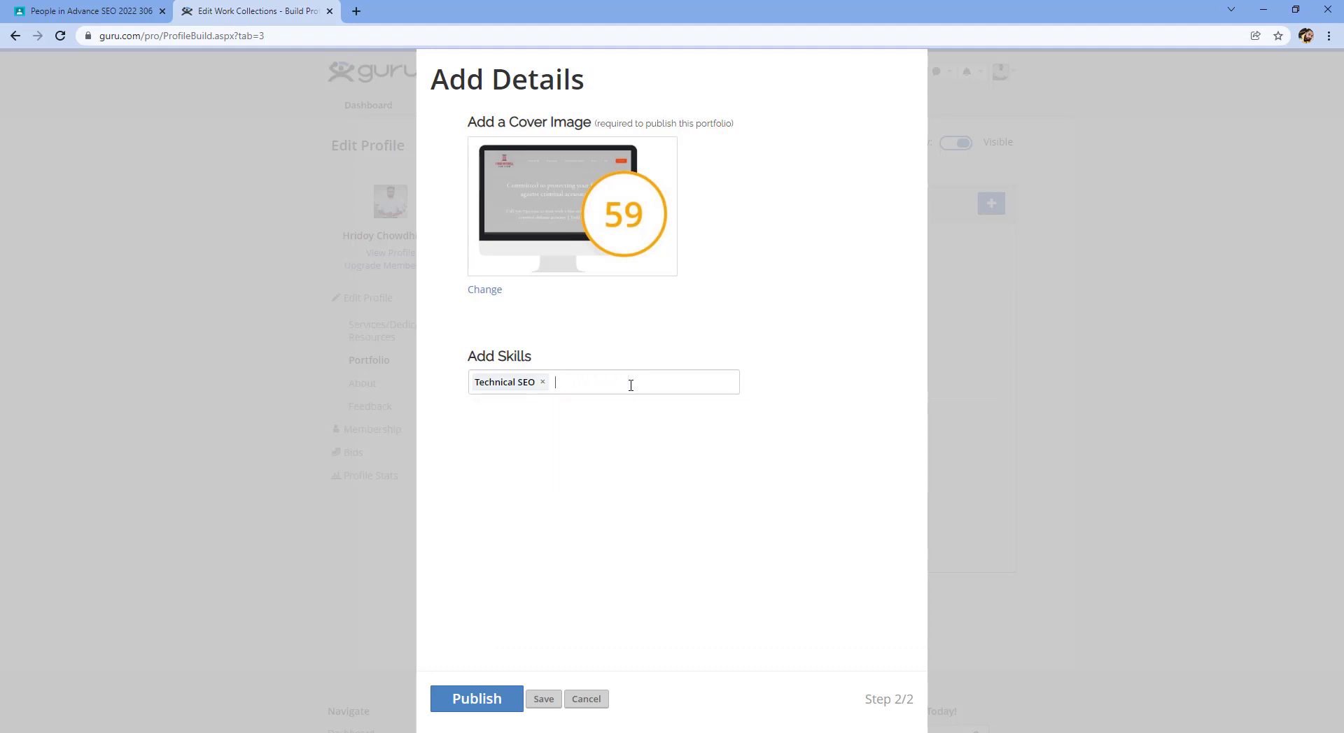
Add the suggested skills "Site Audit Report" and "Sitemaps" to the portfolio
{"action": "type", "text": "Site"}
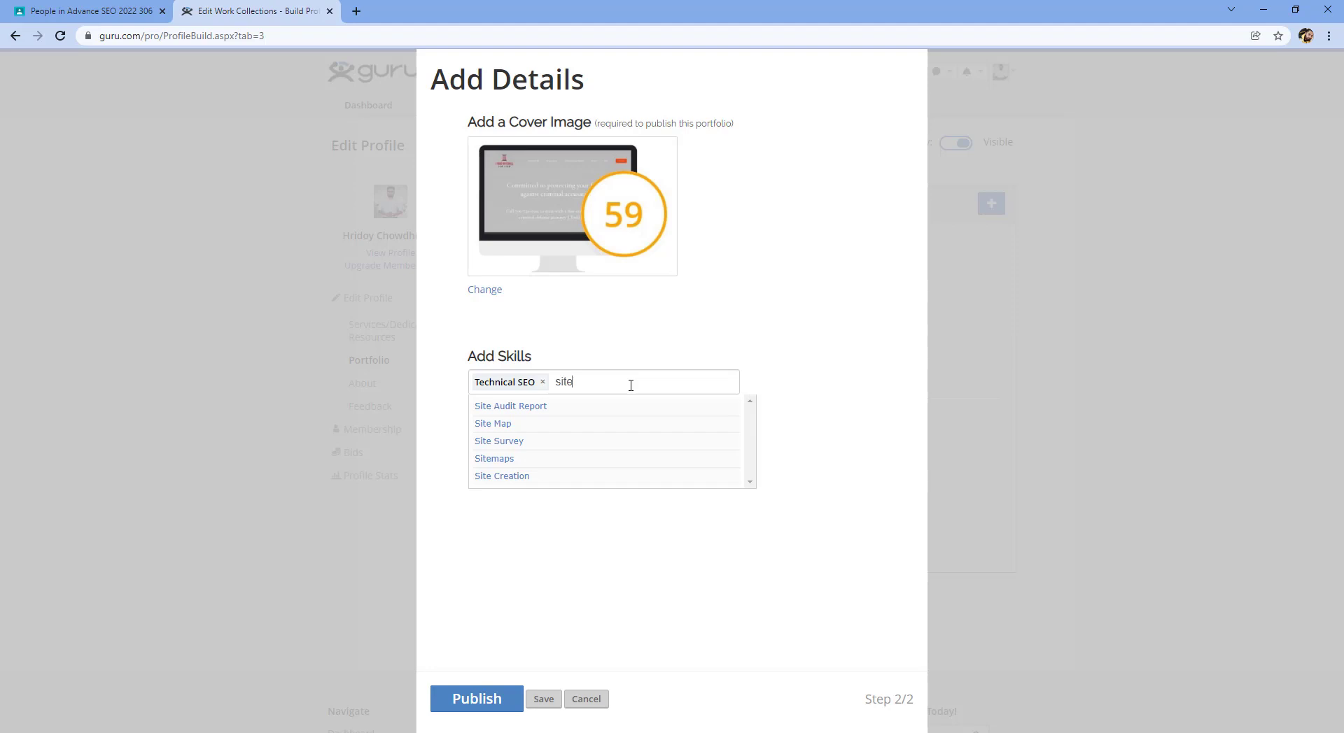
{"action": "left_click", "coordinate": [581, 408]}
{"action": "type", "text": "S"}
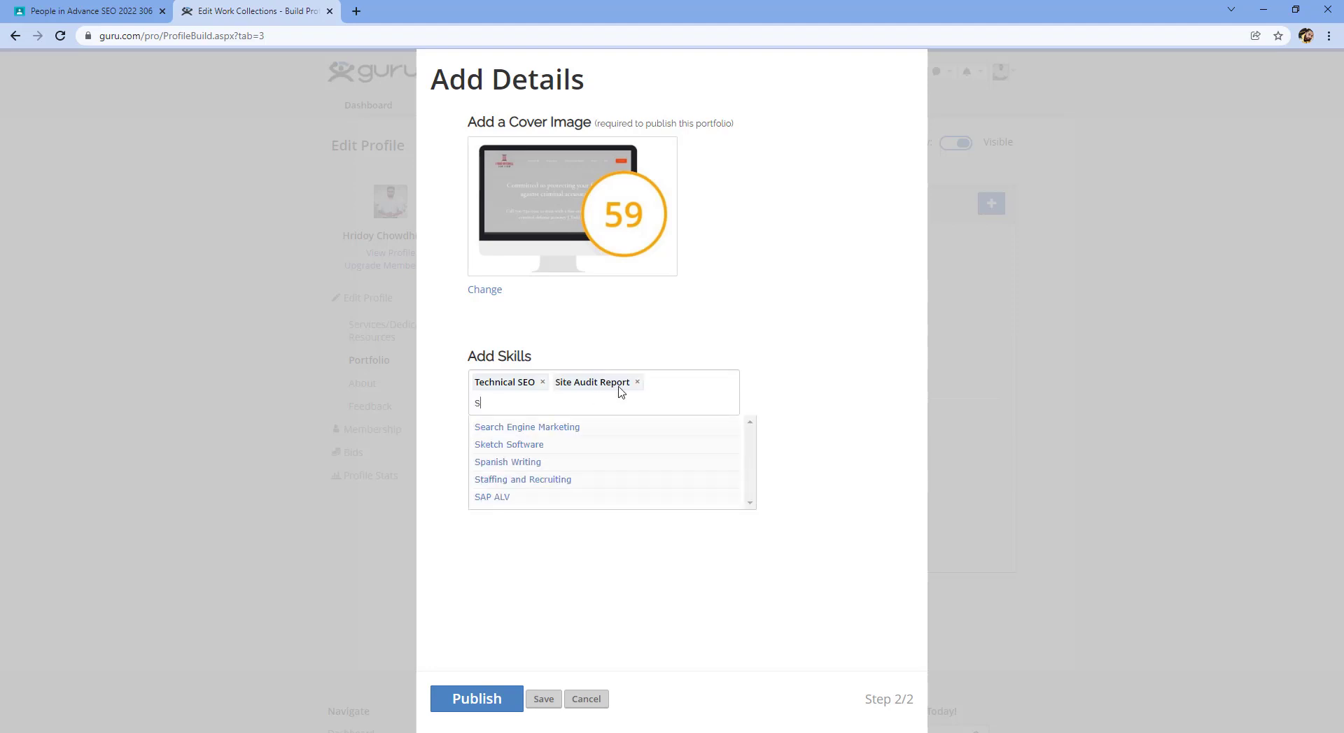
{"action": "type", "text": "itemap"}
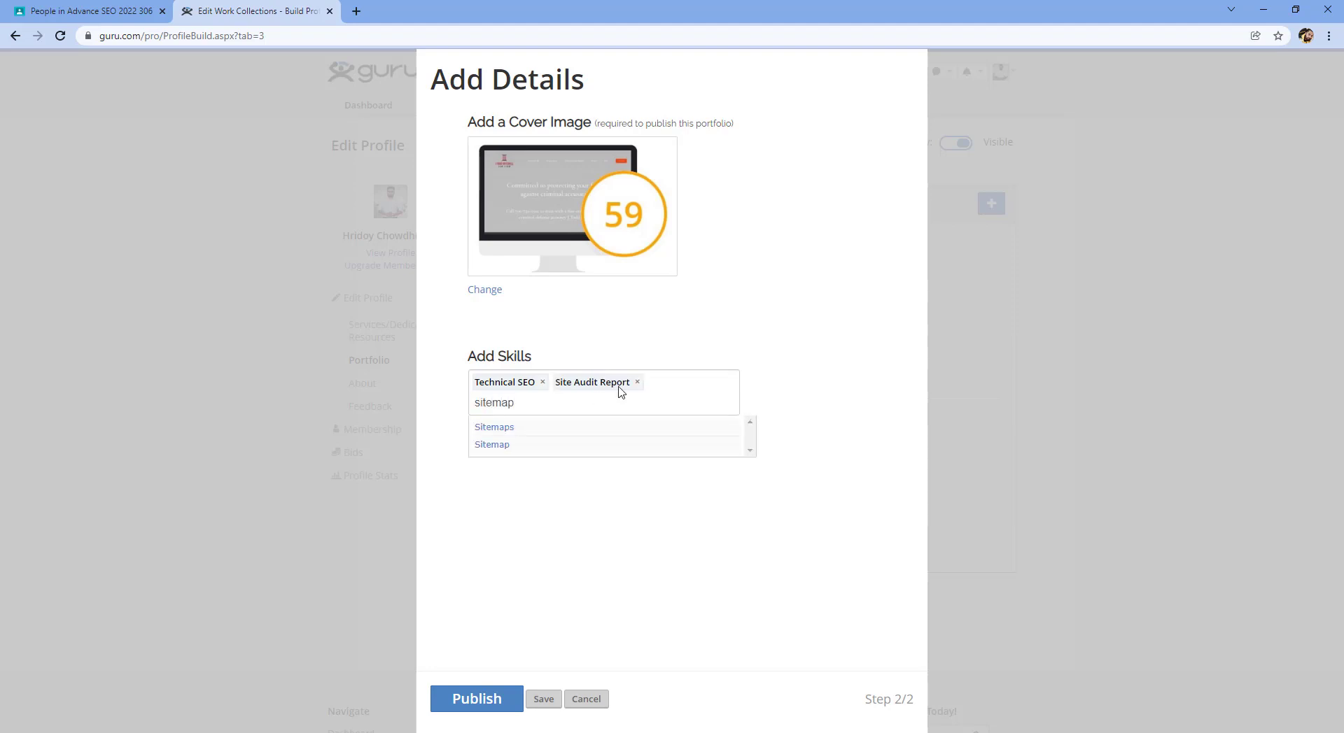
{"action": "left_click", "coordinate": [569, 423]}
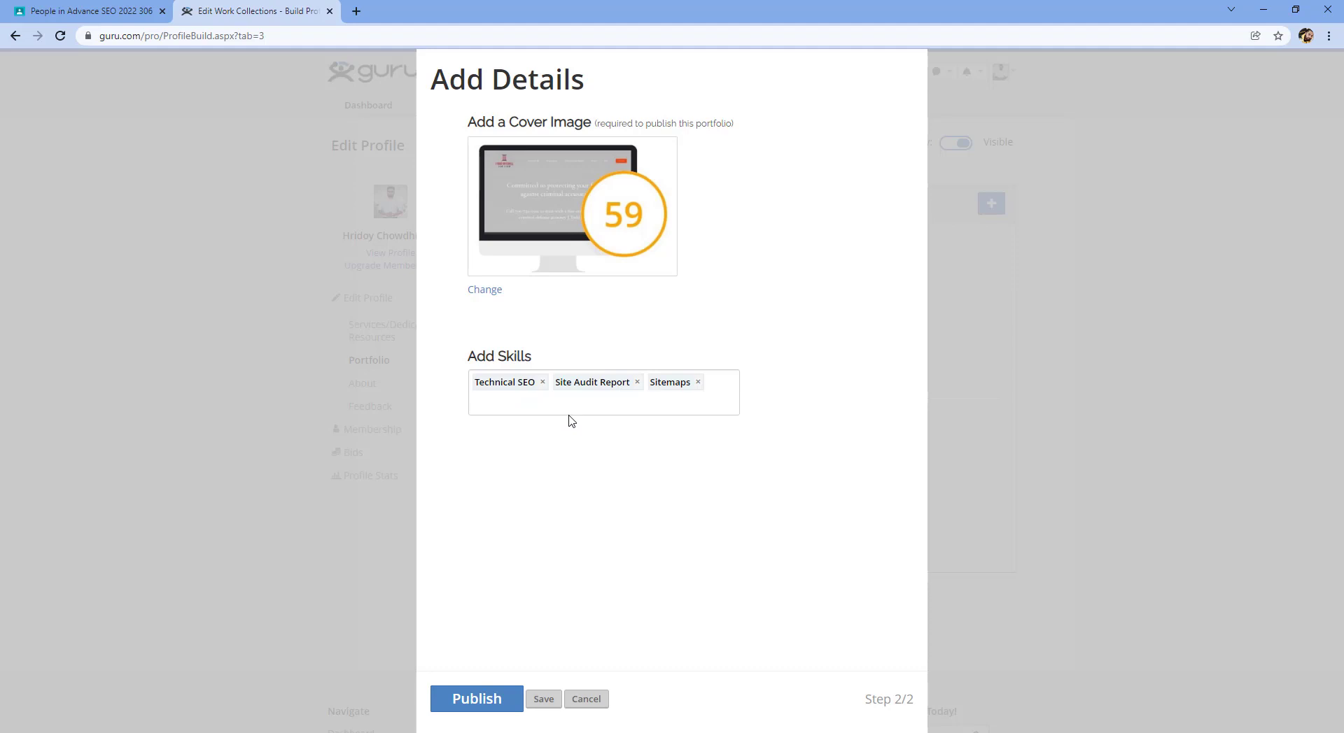
Find the robots skill among the suggestions and add "Robots Txt" to the portfolio's skills
{"action": "type", "text": "rob"}
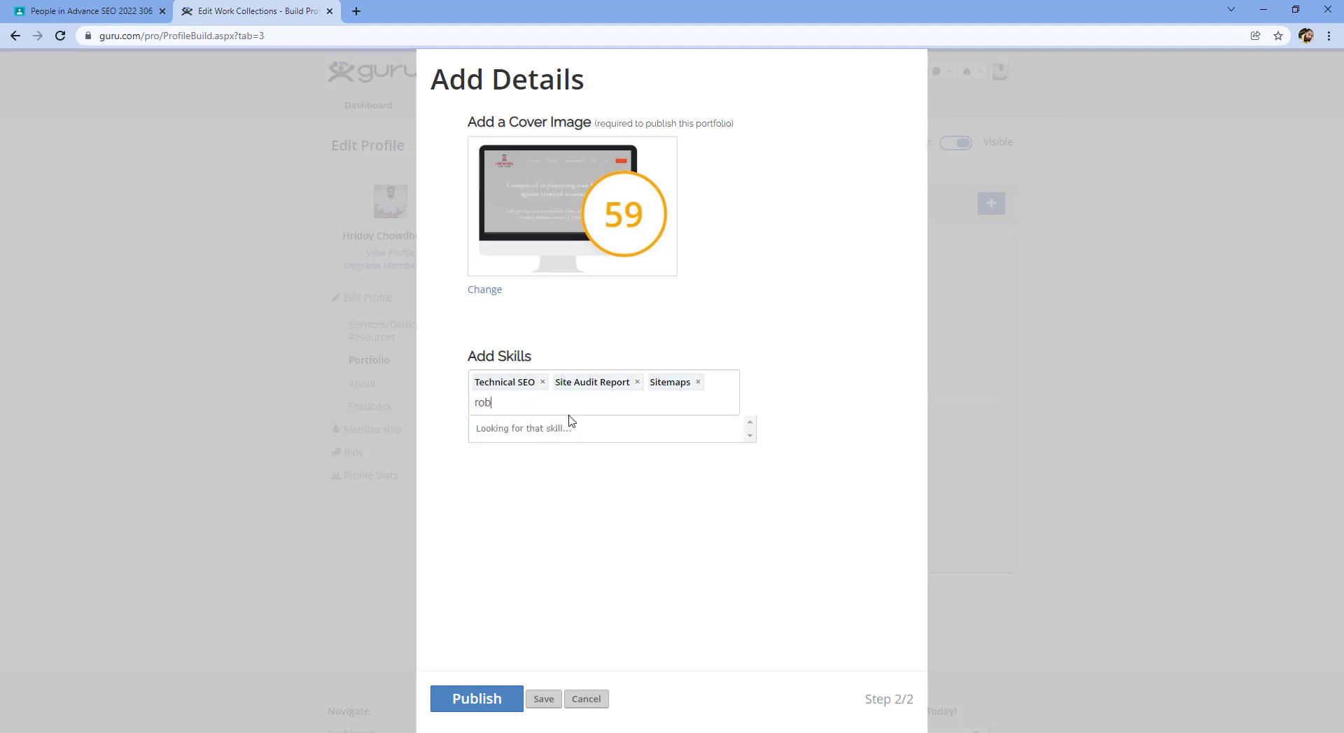
{"action": "type", "text": "ots"}
{"action": "left_click", "coordinate": [525, 443]}
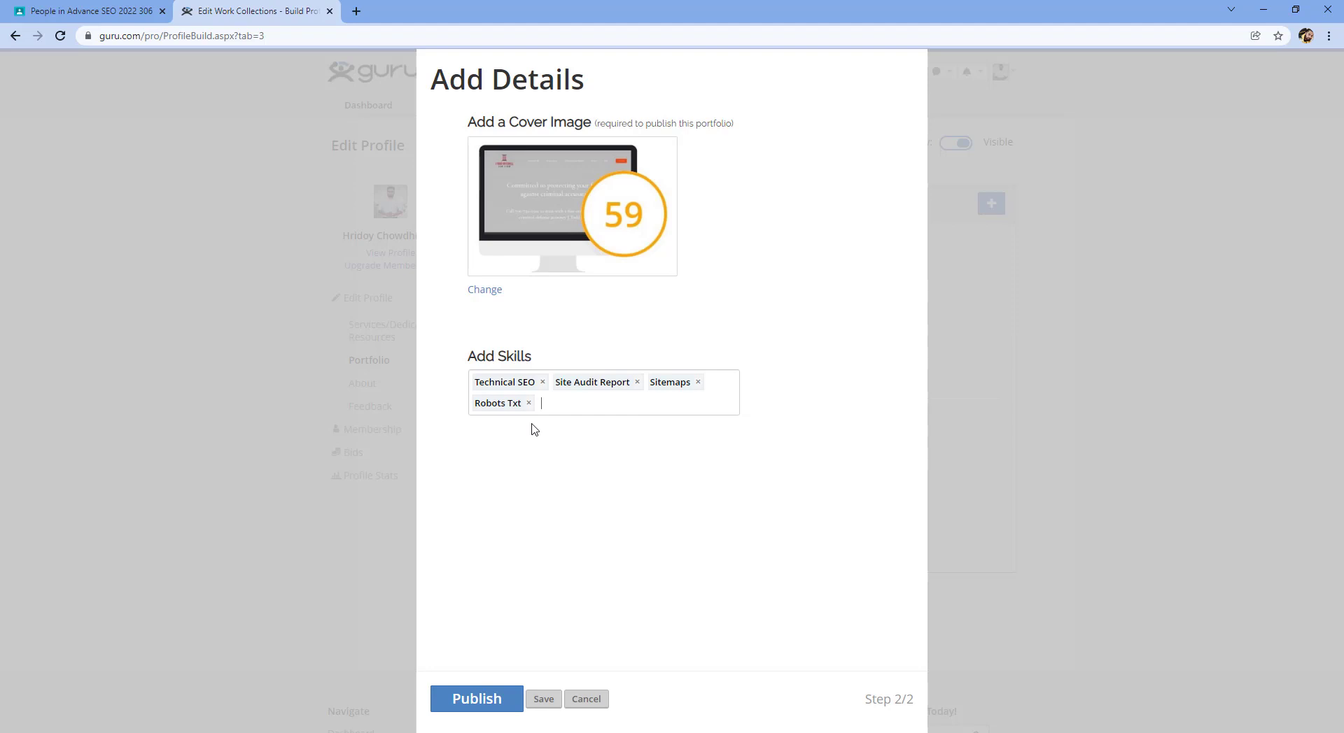
Add the skills "Google Search Console" and "Google Analytics" to the portfolio
{"action": "type", "text": "google search console"}
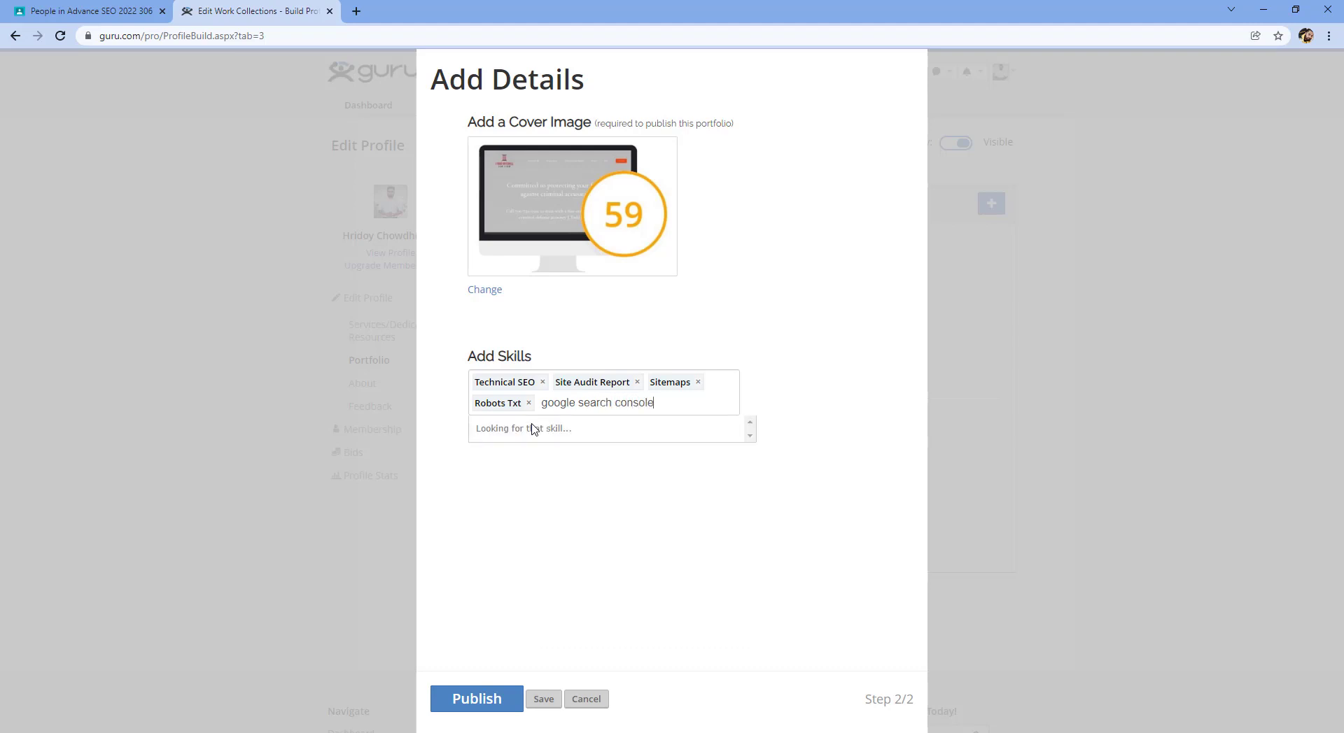
{"action": "left_click", "coordinate": [534, 428]}
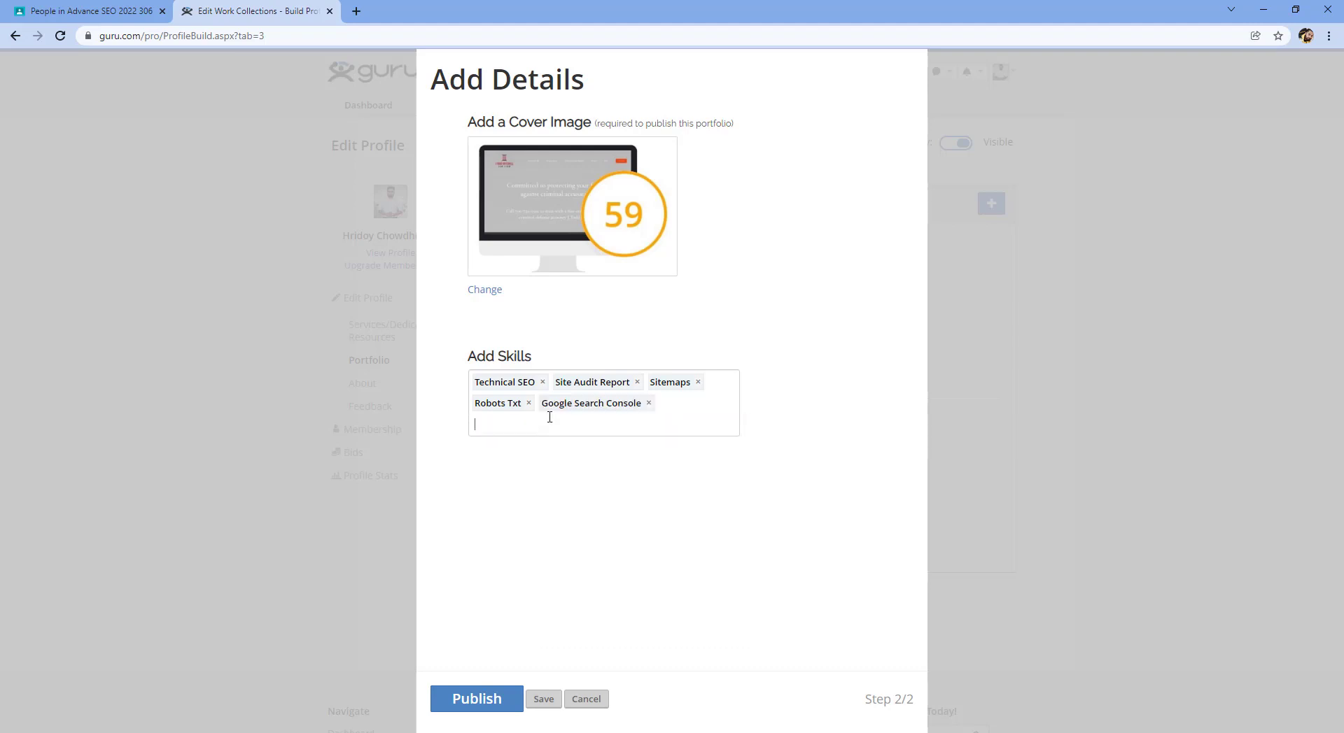
{"action": "type", "text": "goo"}
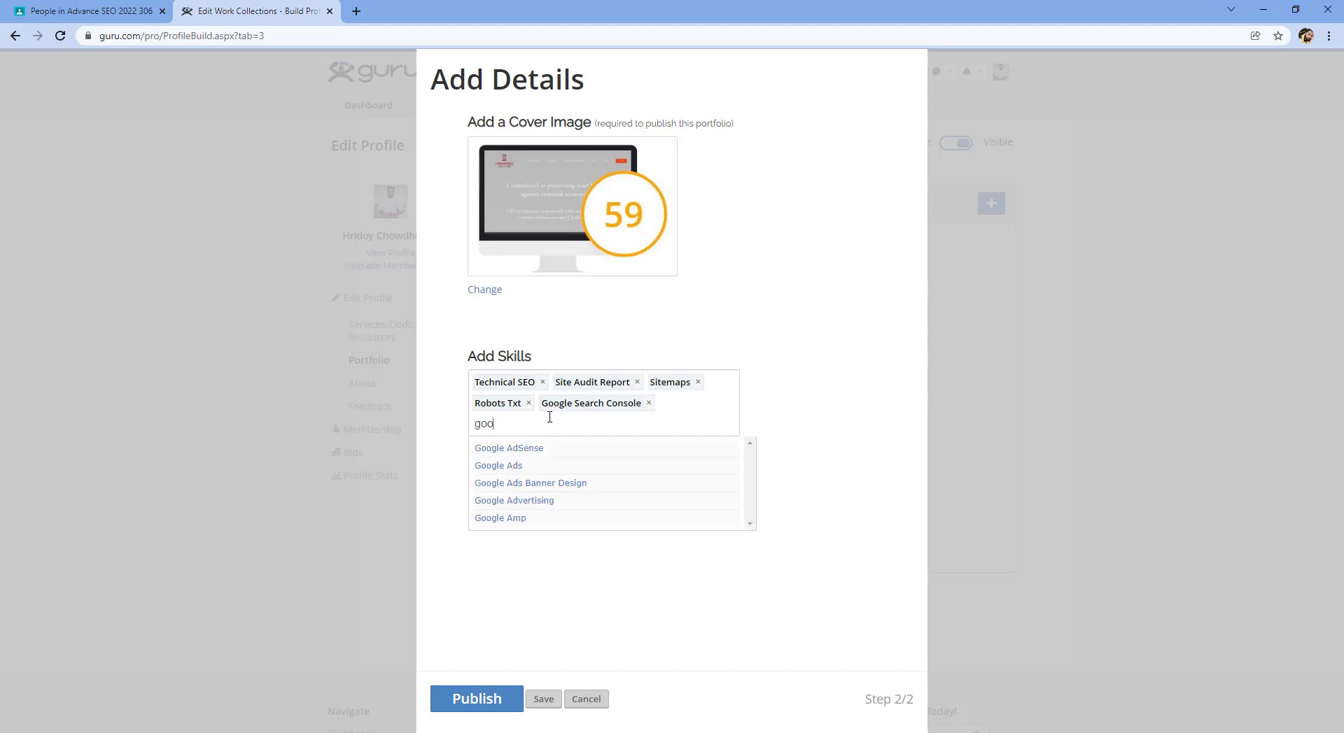
{"action": "type", "text": "gle ana"}
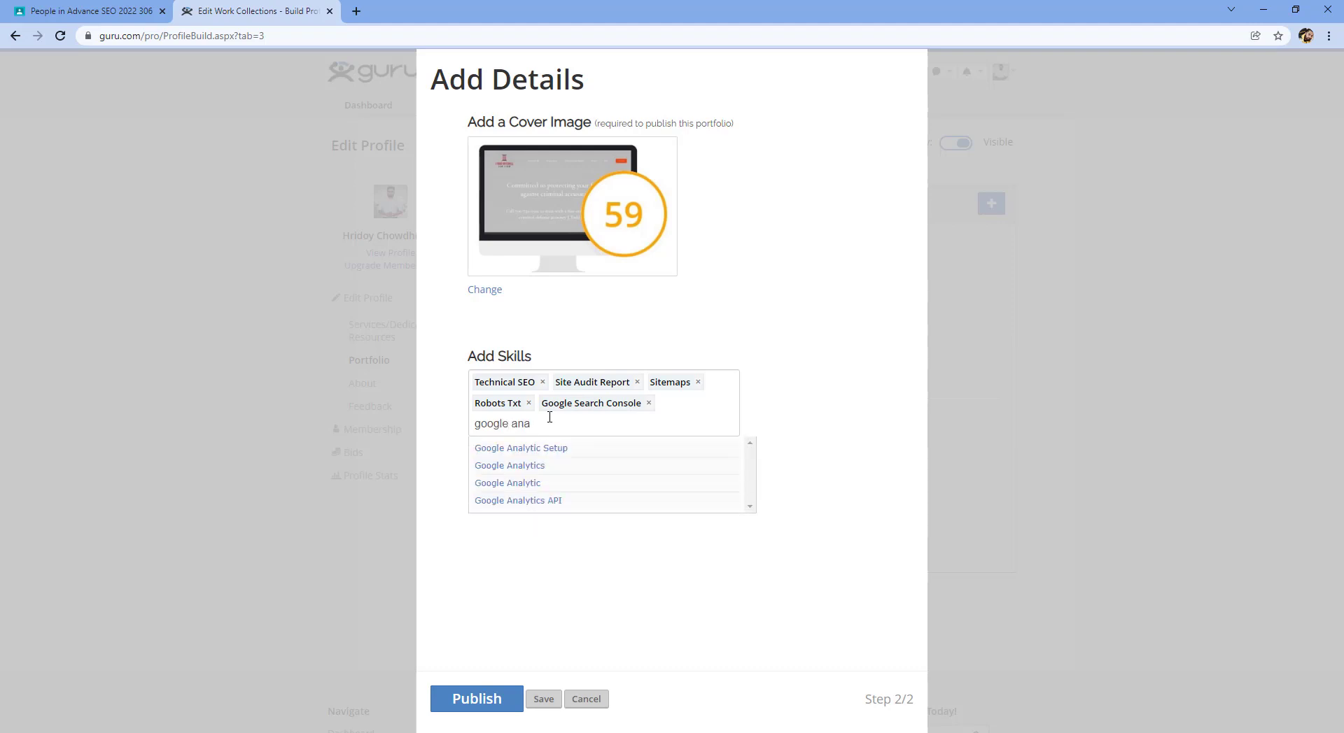
{"action": "left_click", "coordinate": [535, 466]}
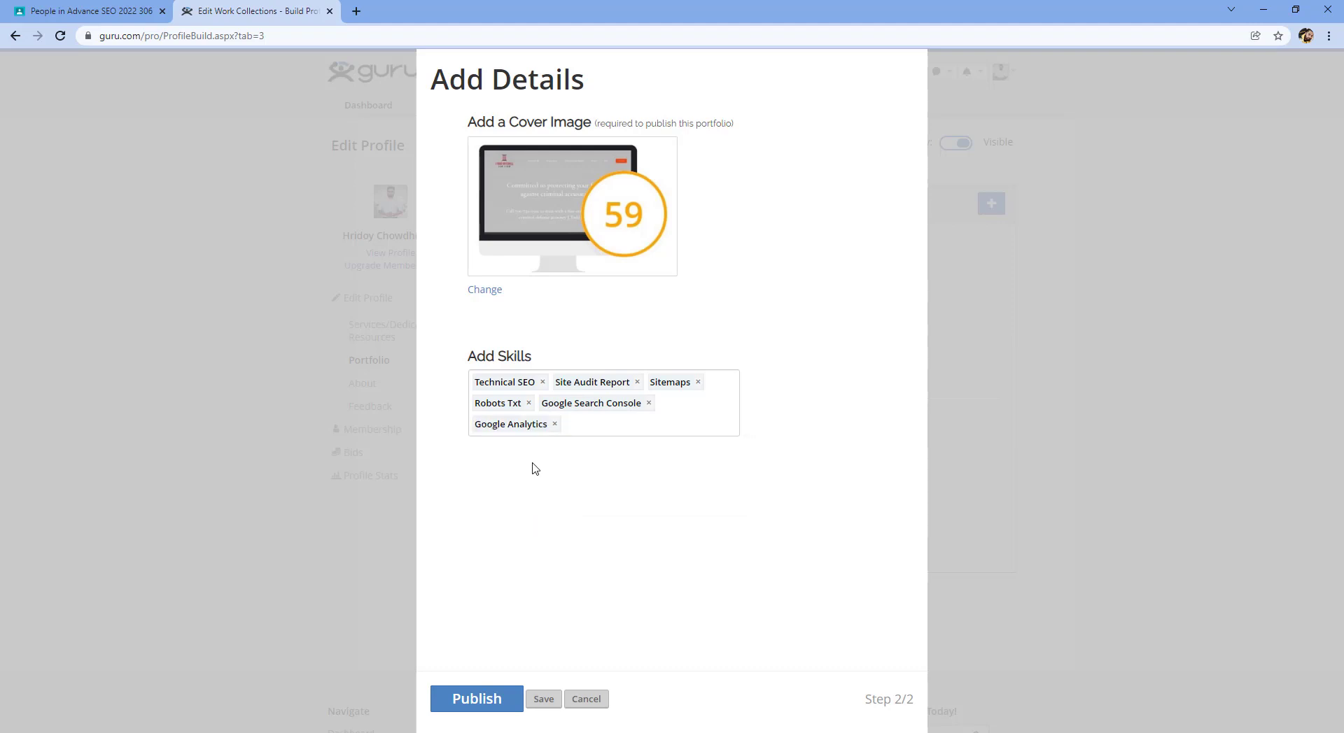
Publish the Technical SEO portfolio with its cover image and skills, and open one of the Technical SEO portfolios for editing
{"action": "left_click", "coordinate": [494, 707]}
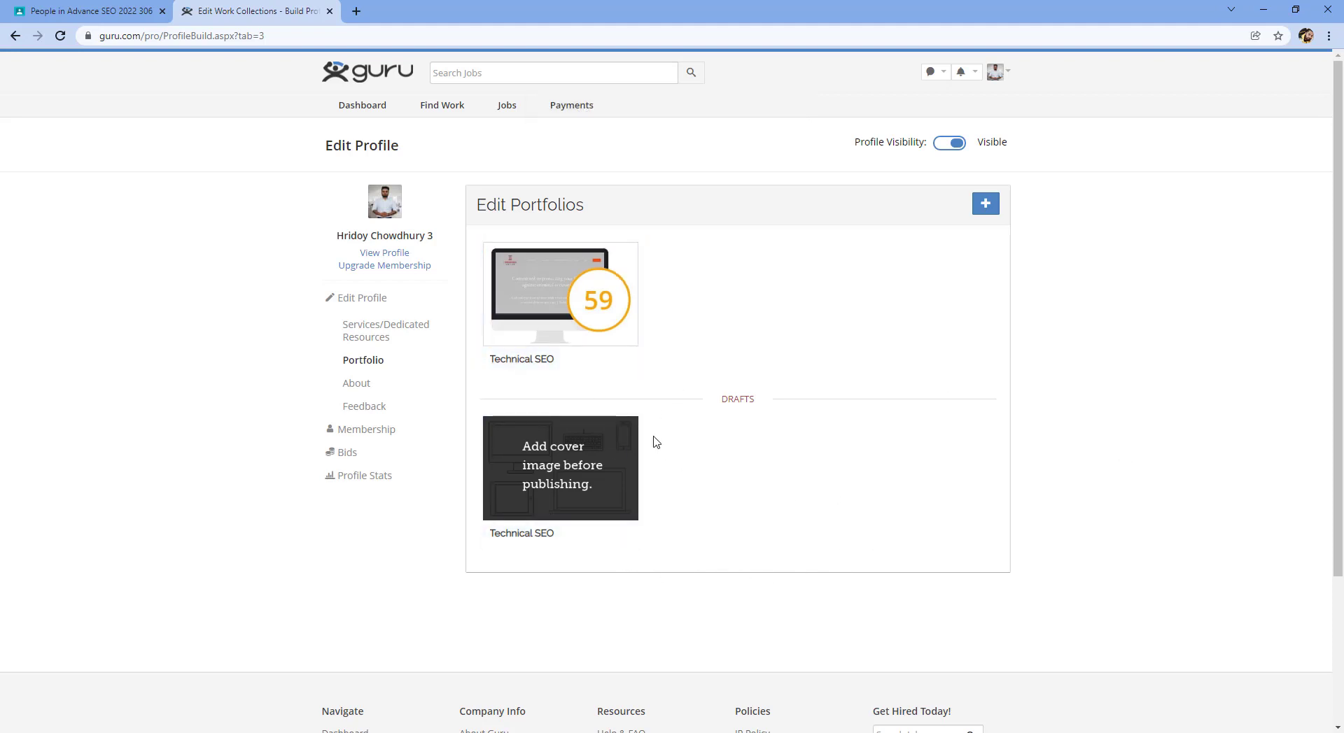
{"action": "scroll", "coordinate": [910, 490], "scroll_direction": "down", "scroll_amount": 2}
{"action": "left_click", "coordinate": [593, 348]}
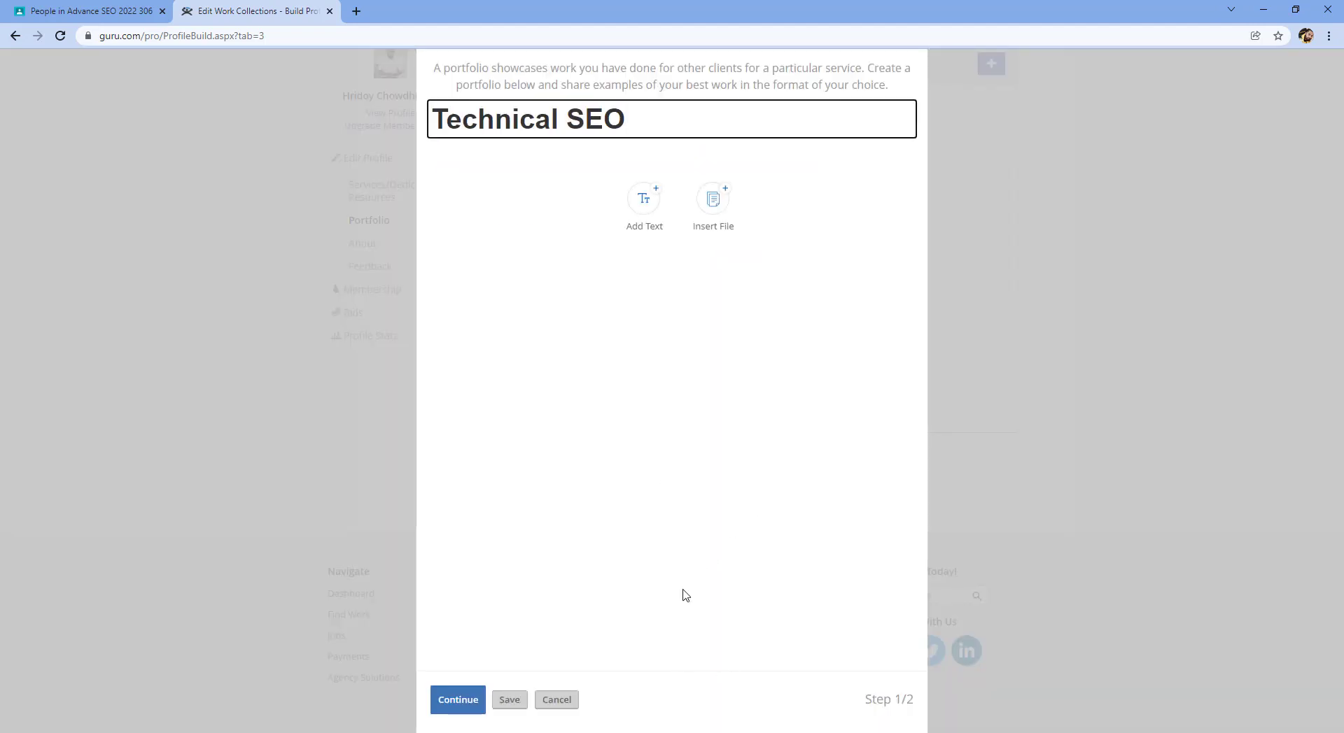
Add a text block to the Technical SEO portfolio reading "I have done:" followed by the bullets "Sitemap" and "Robot.txt"
{"action": "left_click", "coordinate": [644, 210]}
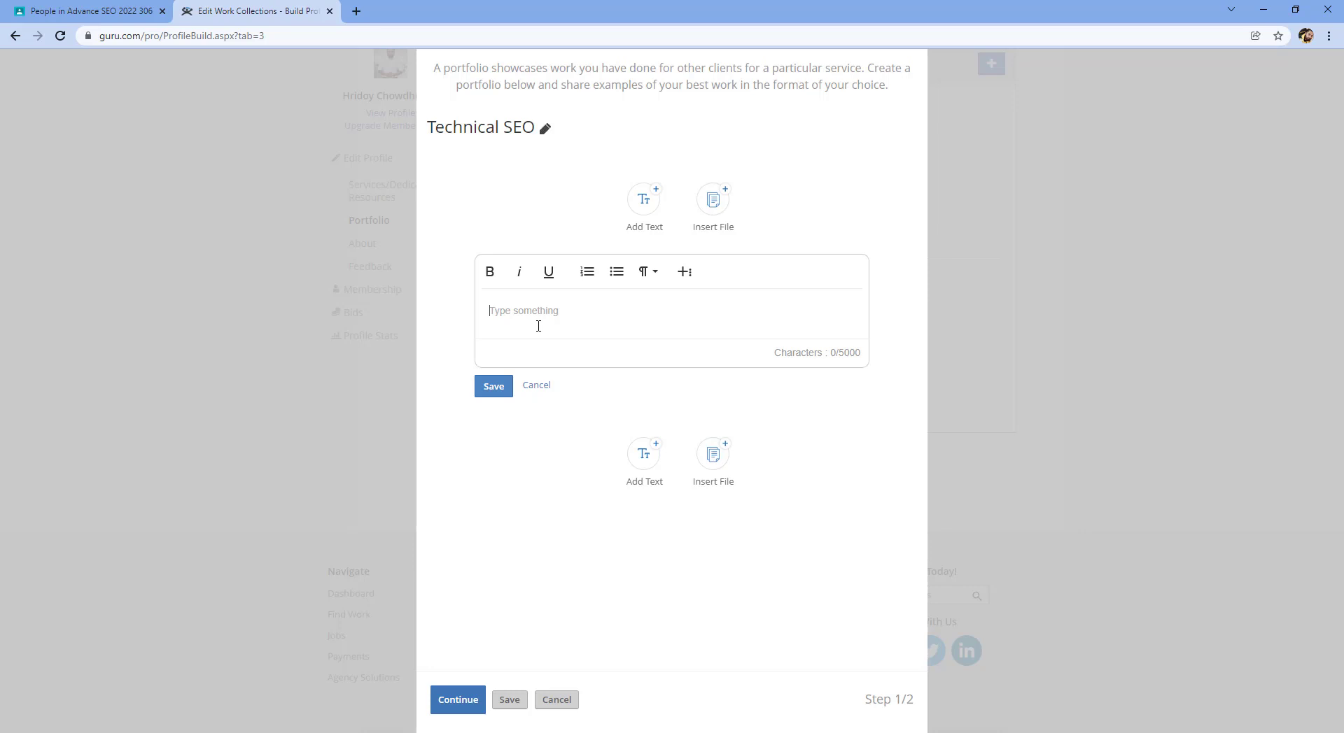
{"action": "type", "text": "I have done:"}
{"action": "key", "text": "Return"}
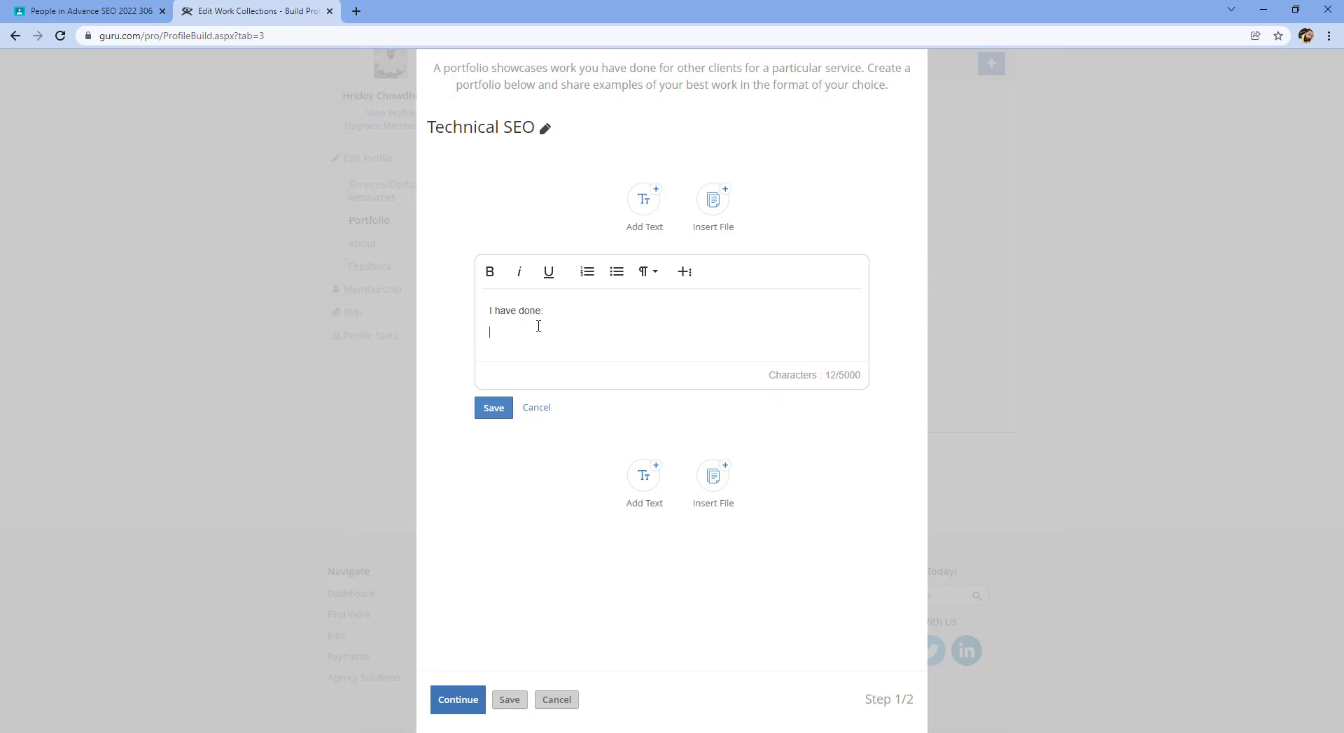
{"action": "left_click", "coordinate": [617, 272]}
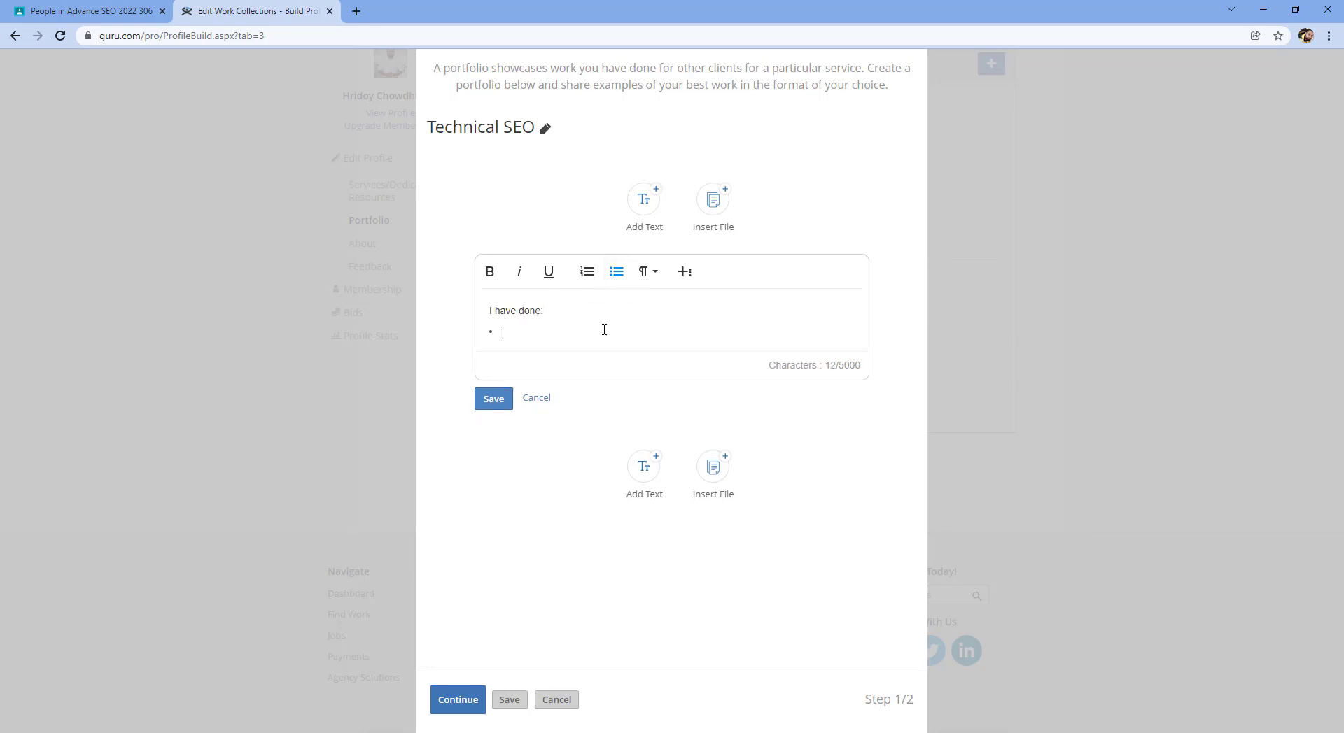
{"action": "type", "text": "Sitemap"}
{"action": "key", "text": "Return"}
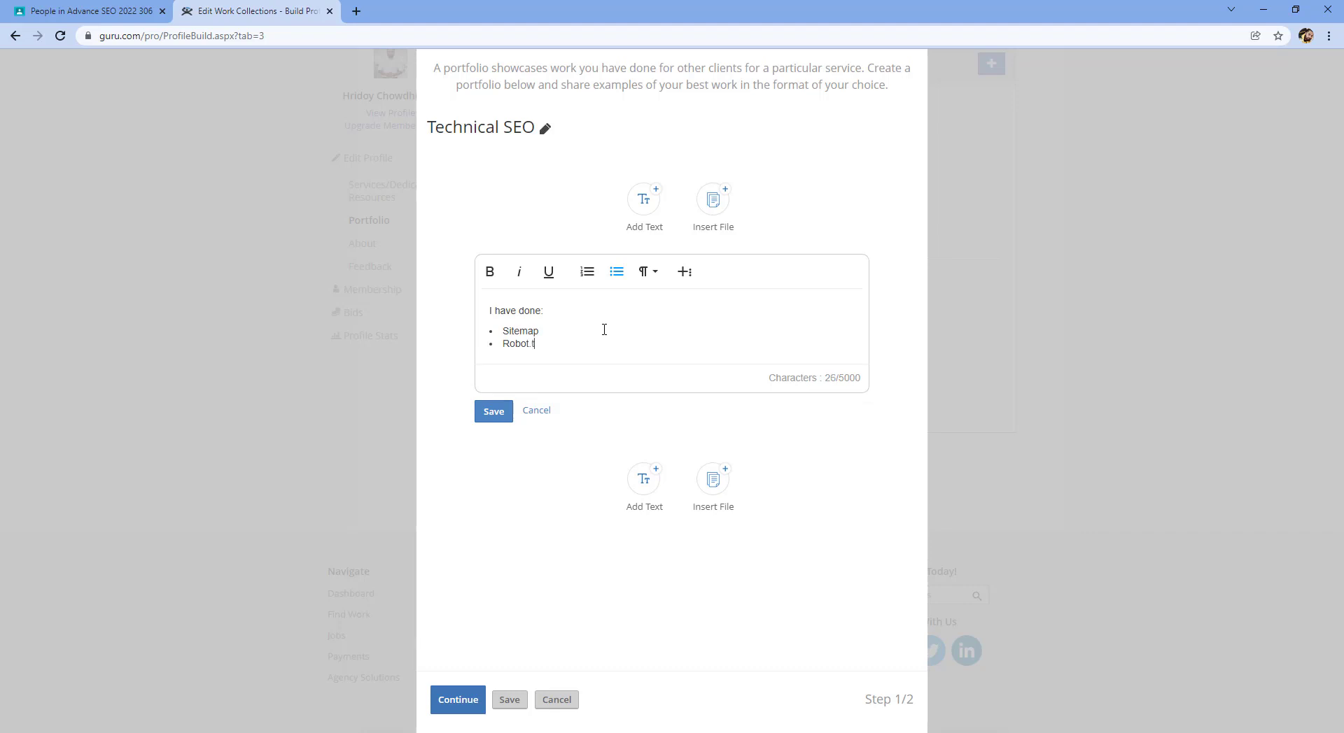
{"action": "key", "text": "Return"}
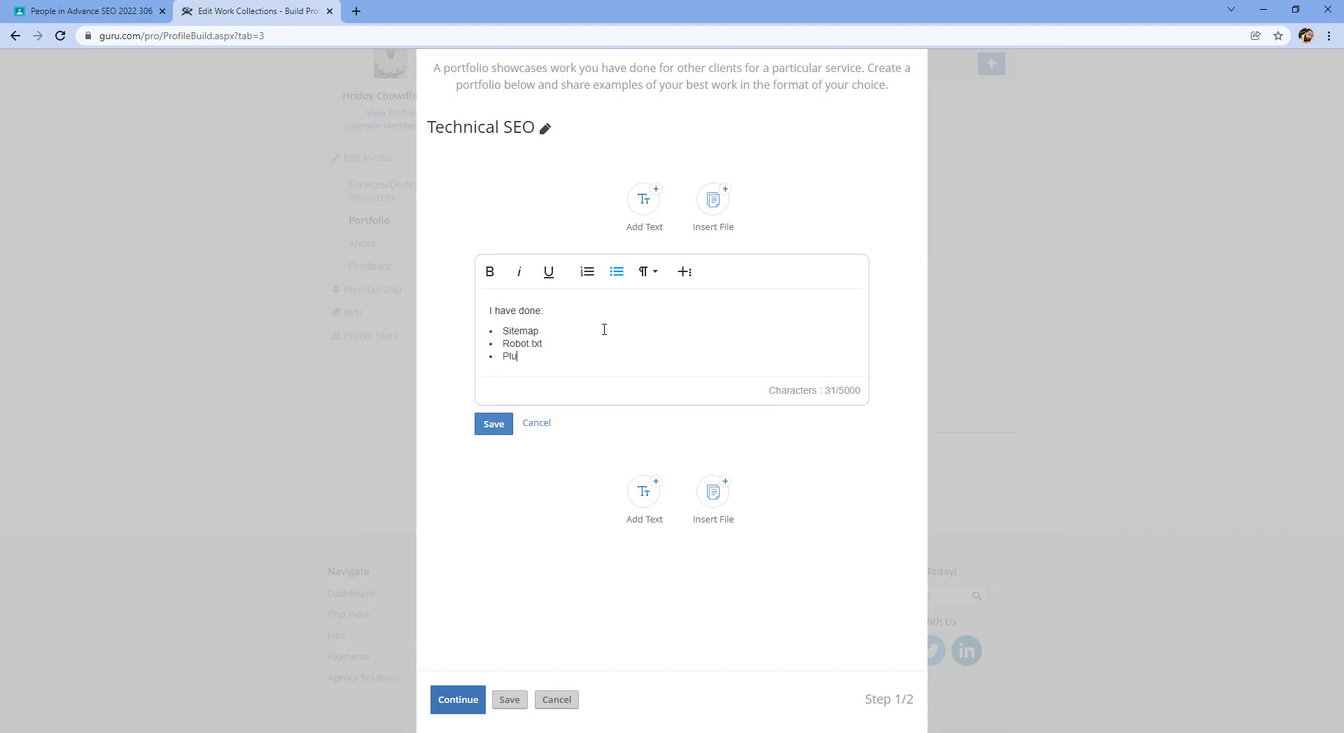
Add the bullets "Plugin setup", "Google search console", "Google Analytics" and "Canonical Tag" to the list and save the text block
{"action": "type", "text": "Plugin setup"}
{"action": "key", "text": "Return"}
{"action": "type", "text": "Goo"}
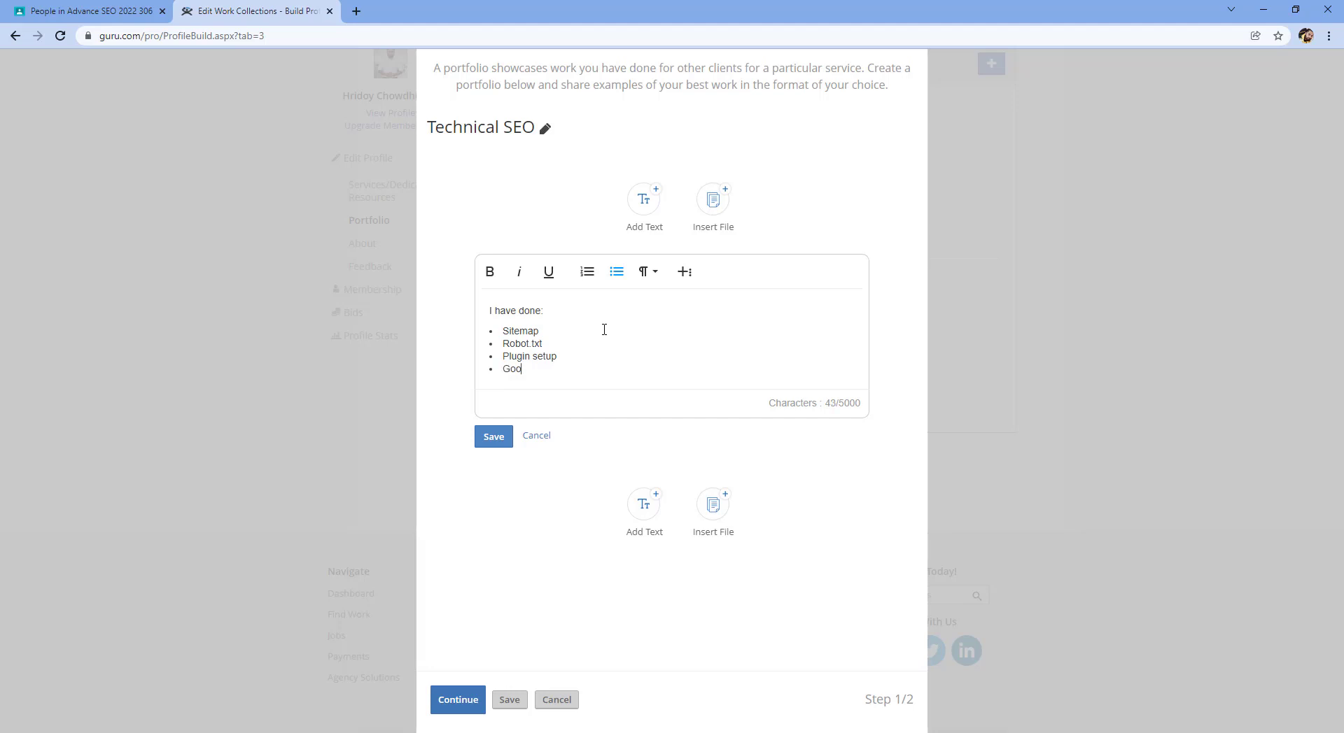
{"action": "type", "text": "gle search console"}
{"action": "key", "text": "Return"}
{"action": "type", "text": "Goo"}
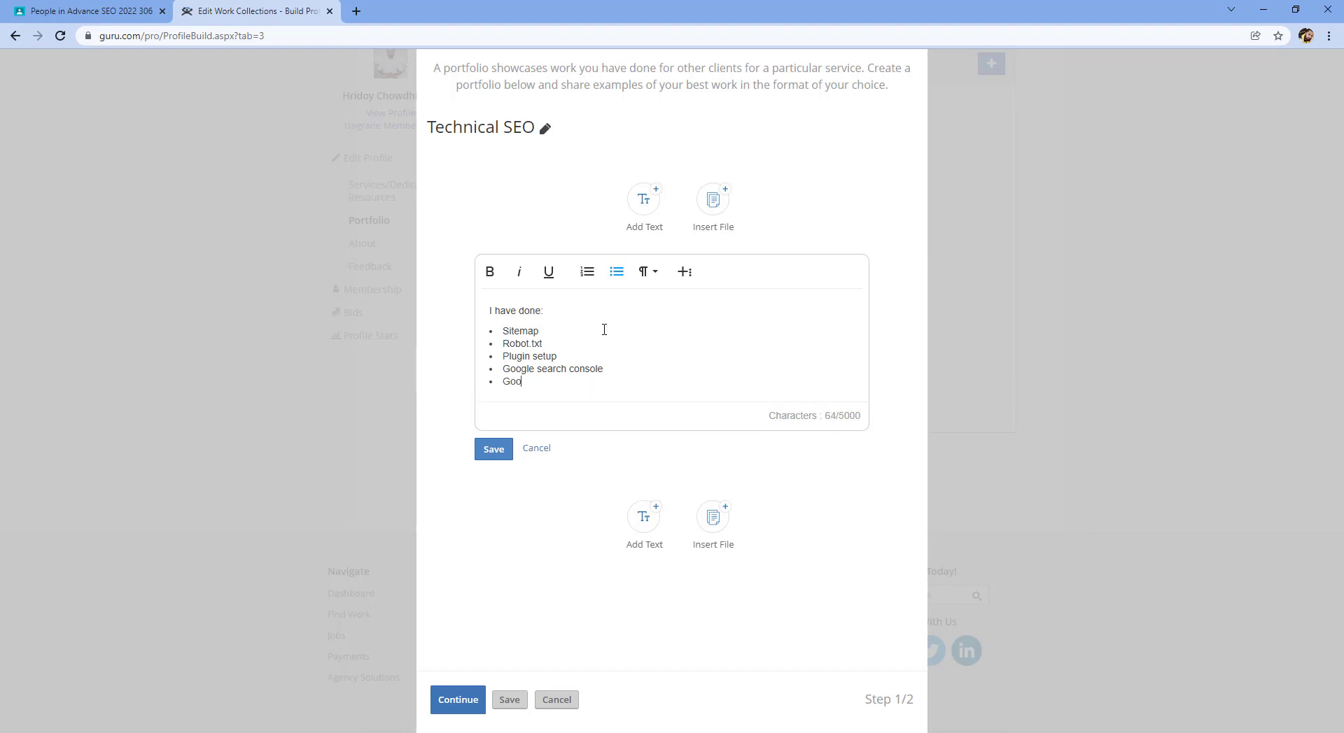
{"action": "type", "text": "gle Analytics"}
{"action": "key", "text": "Return"}
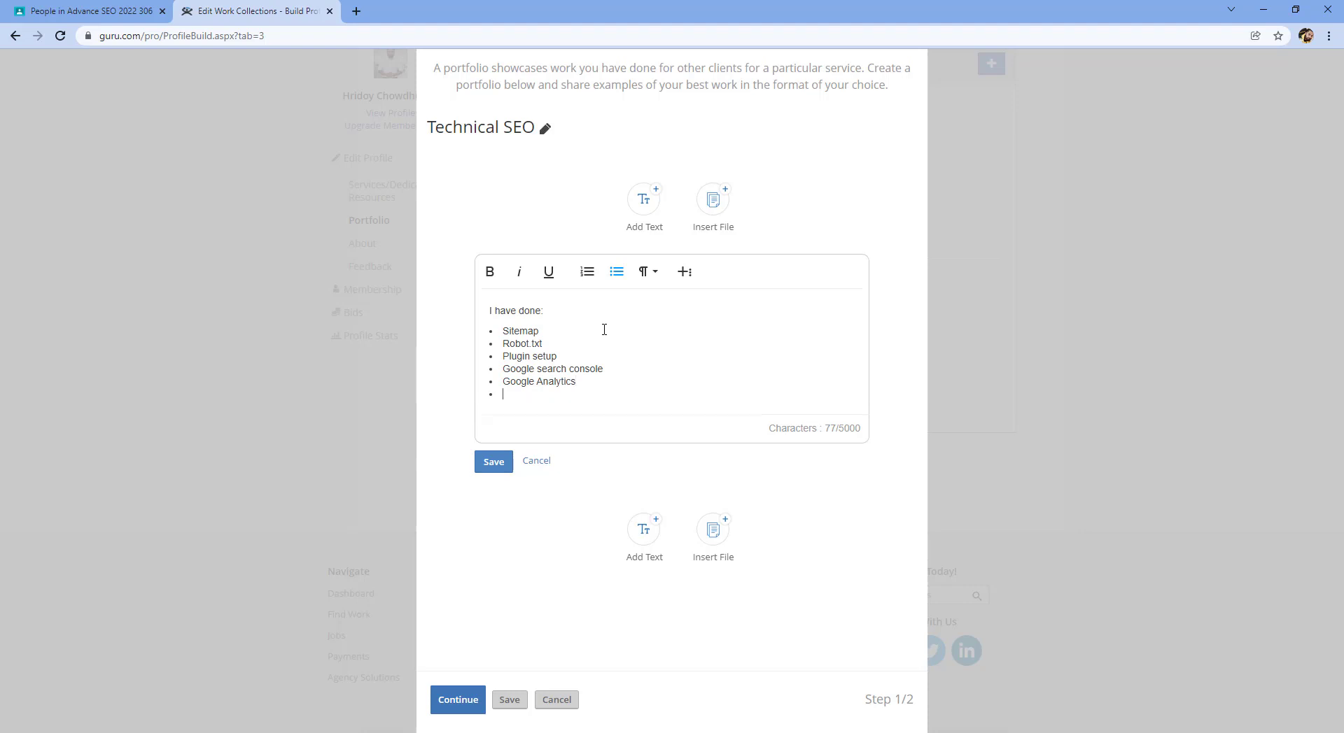
{"action": "type", "text": "Canonical Tag"}
{"action": "left_click", "coordinate": [498, 463]}
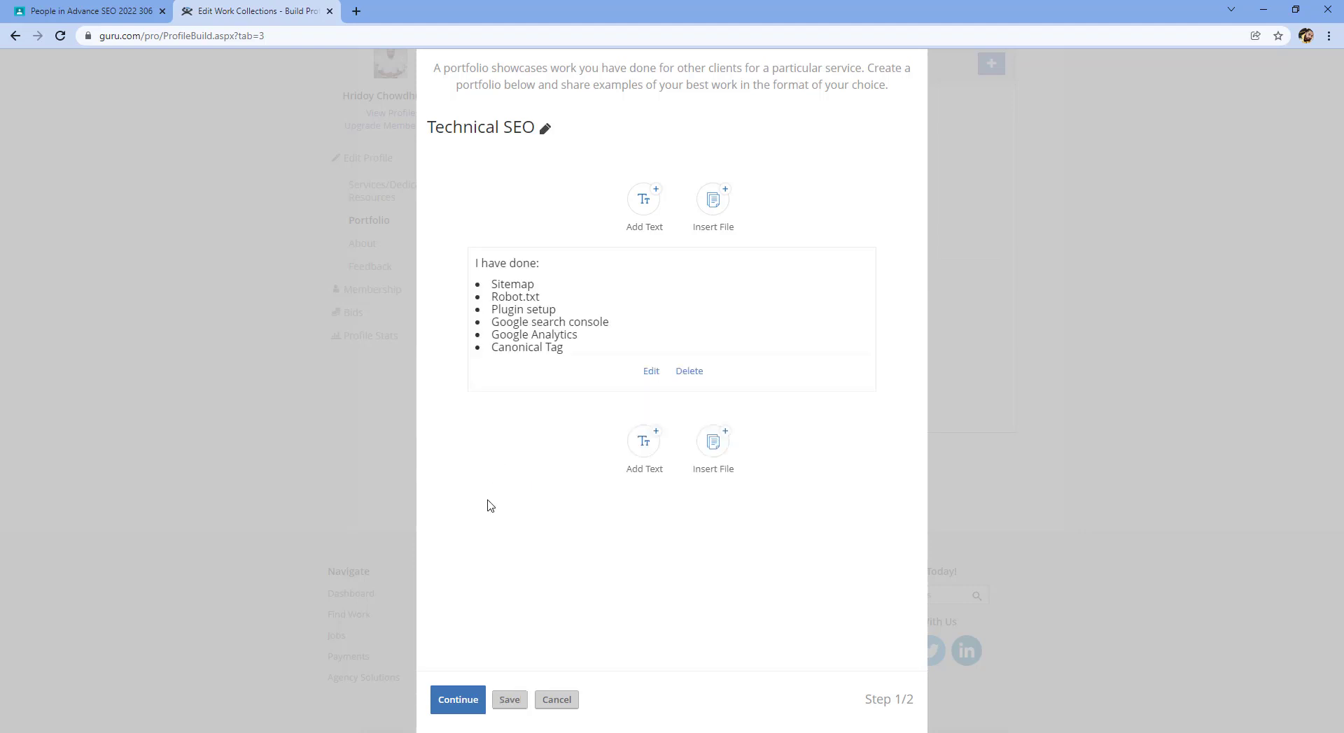
Continue to the details of the Technical SEO portfolio and publish it
{"action": "left_click", "coordinate": [456, 714]}
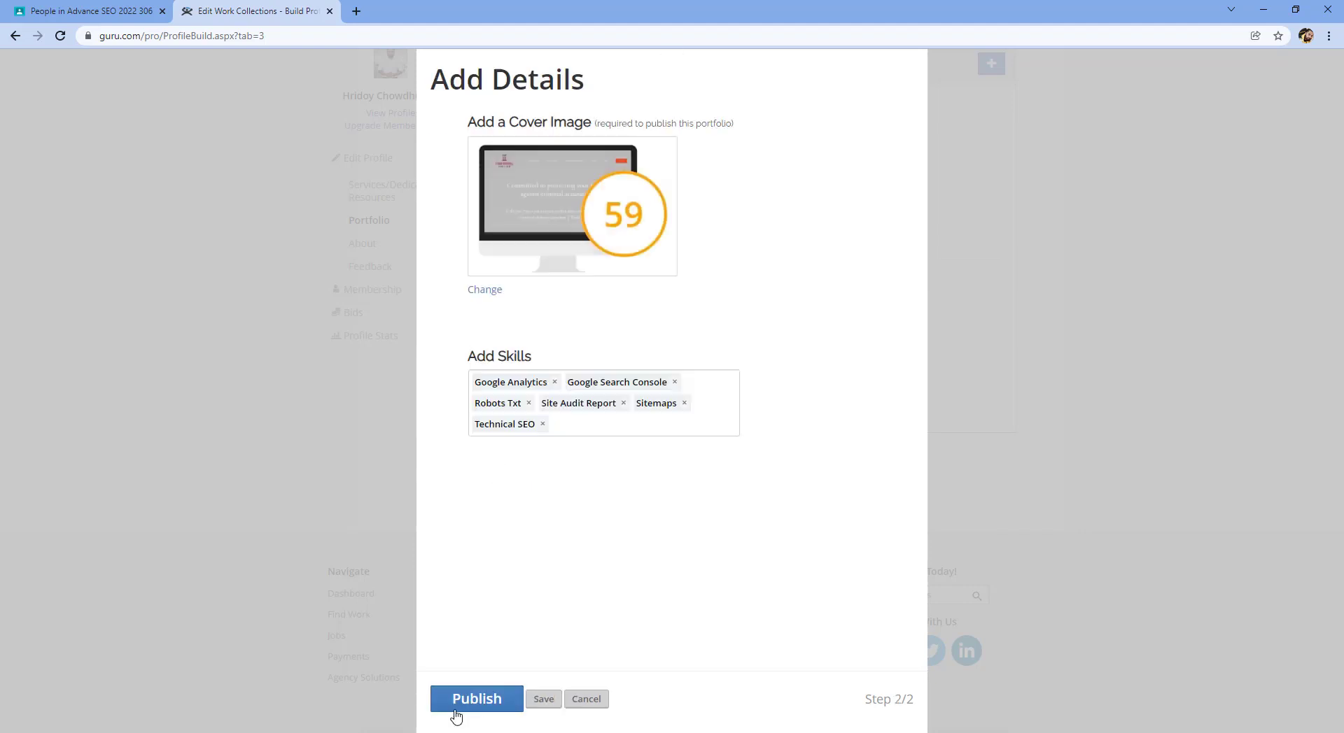
{"action": "left_click", "coordinate": [496, 700]}
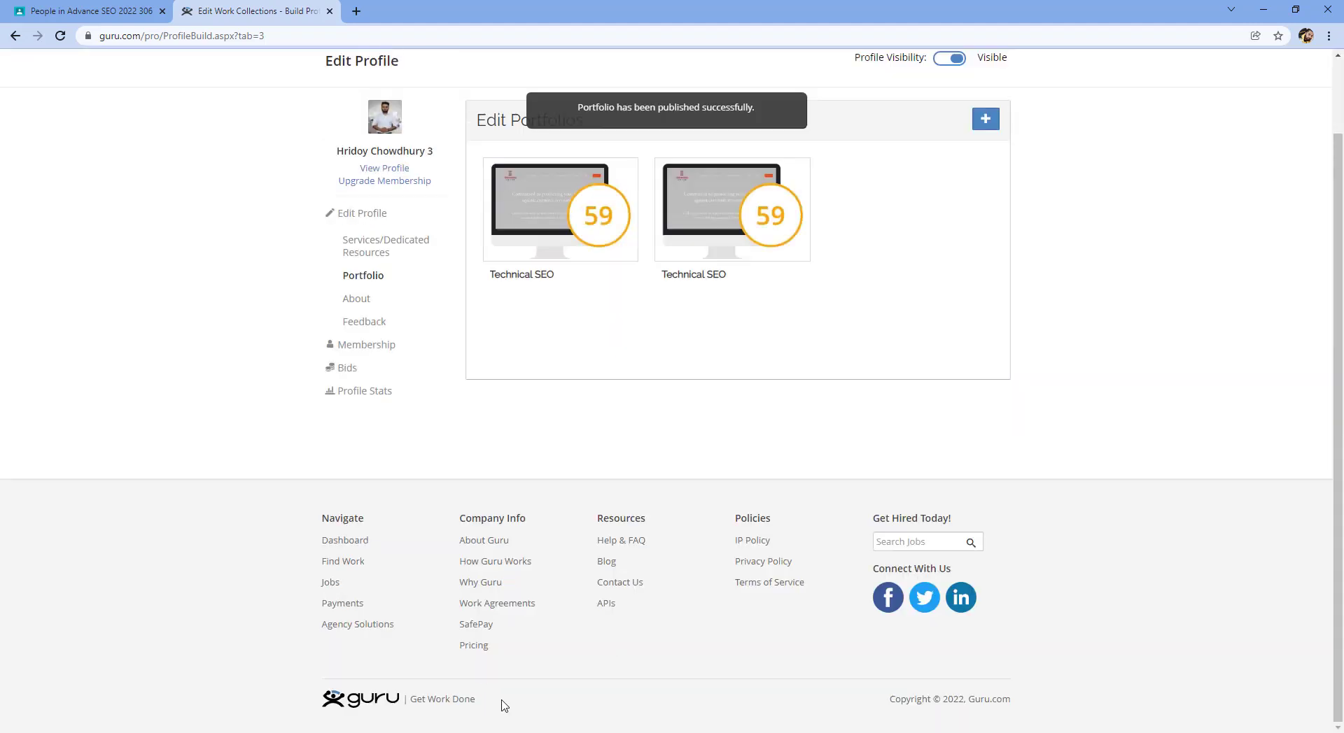
{"action": "scroll", "coordinate": [728, 269], "scroll_direction": "up", "scroll_amount": 2}
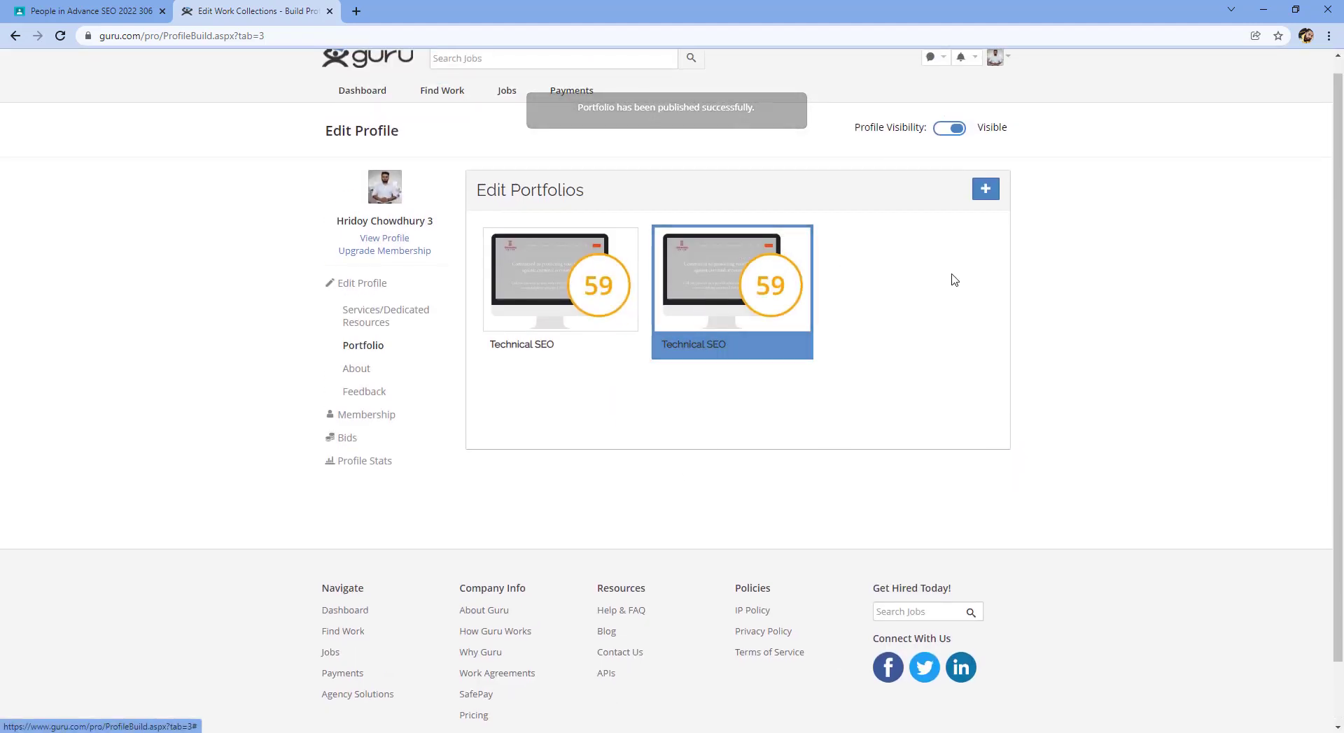
Review the first published Technical SEO portfolio's text, cover image and skills, save it again and close it
{"action": "left_click", "coordinate": [553, 303]}
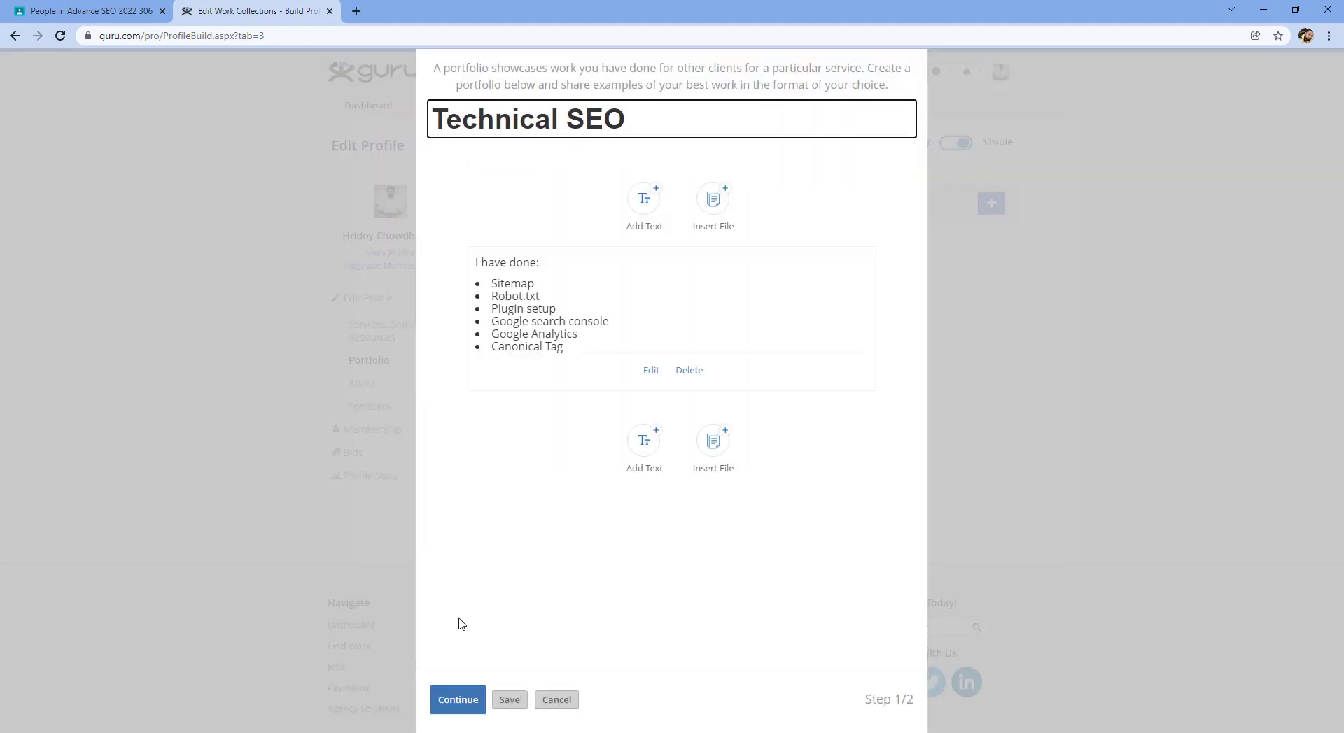
{"action": "left_click", "coordinate": [459, 699]}
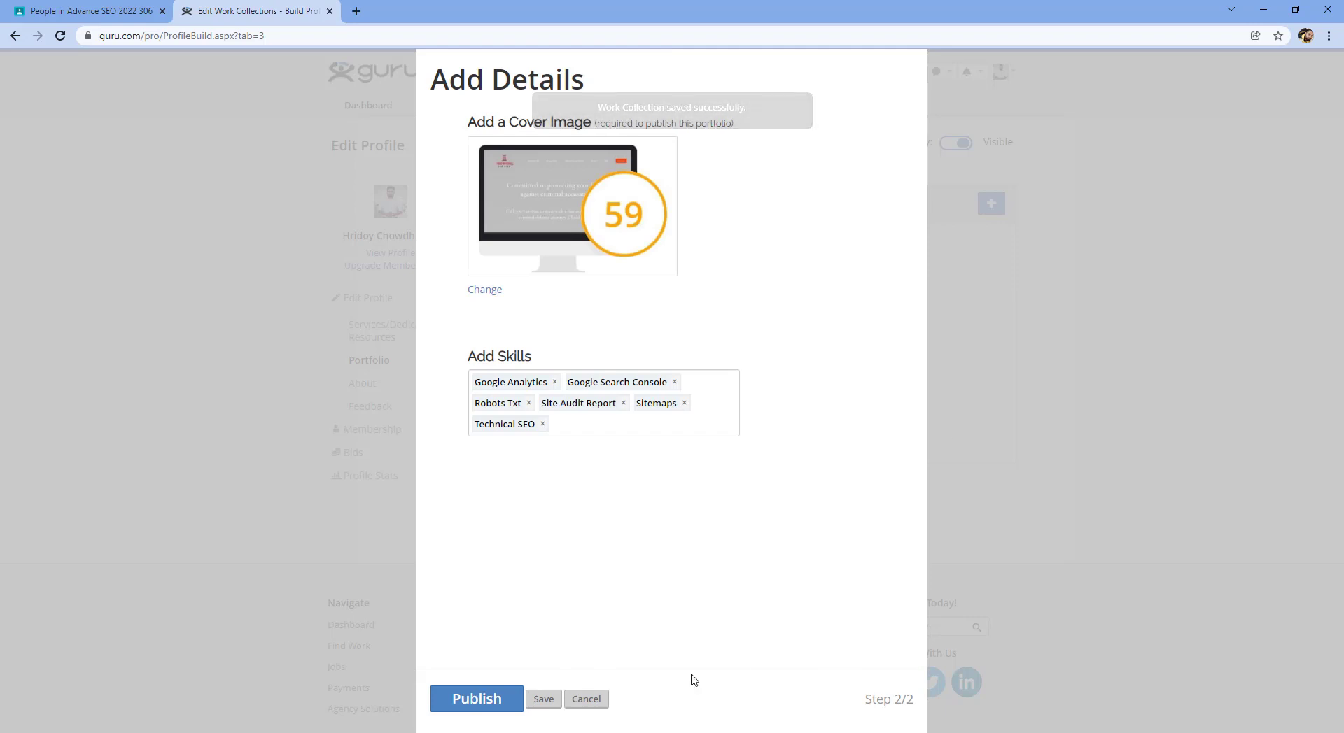
{"action": "left_click", "coordinate": [551, 708]}
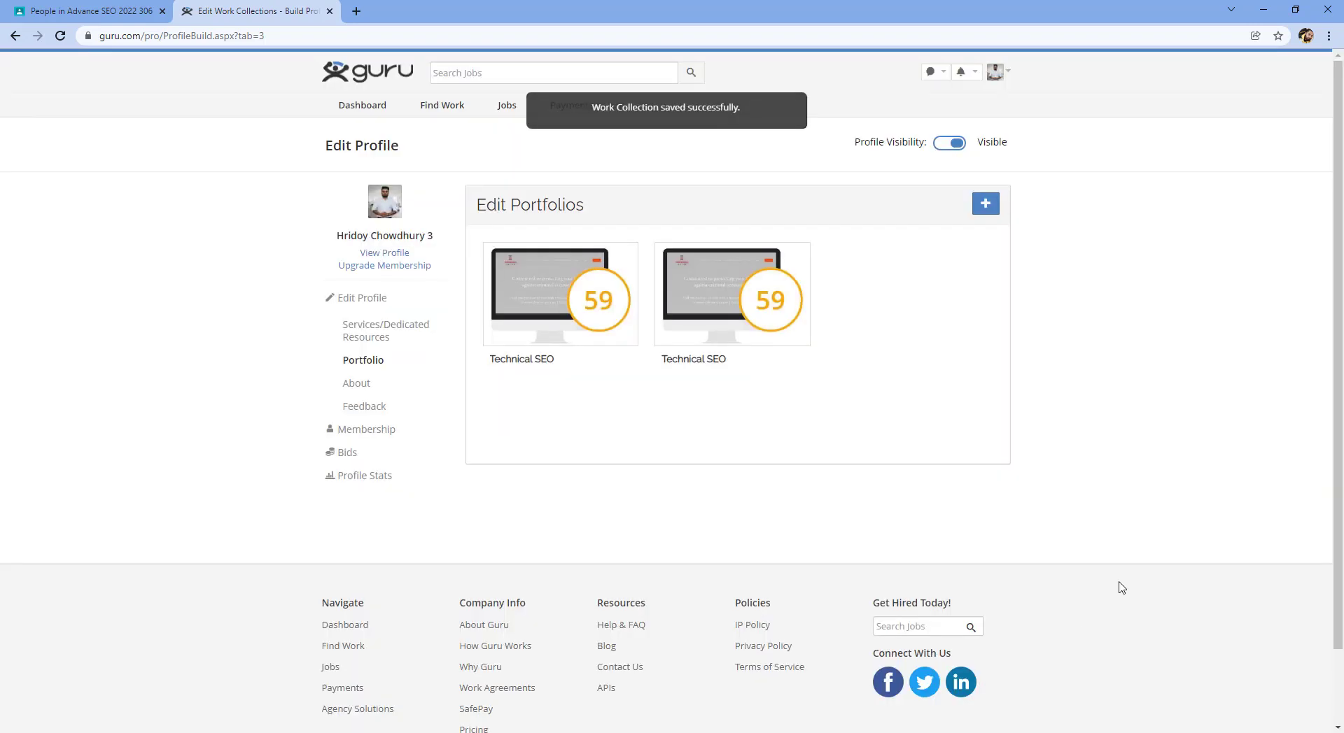
{"action": "left_click", "coordinate": [537, 299]}
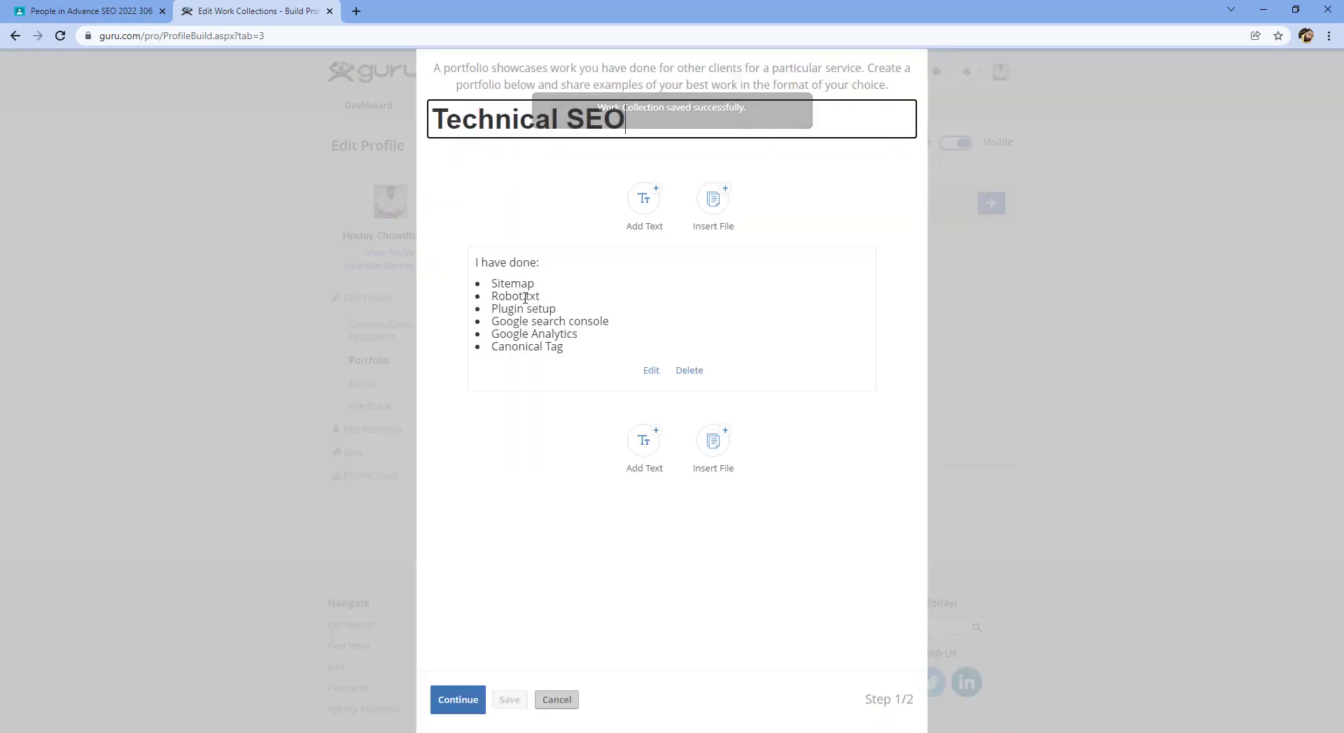
{"action": "left_click", "coordinate": [509, 703]}
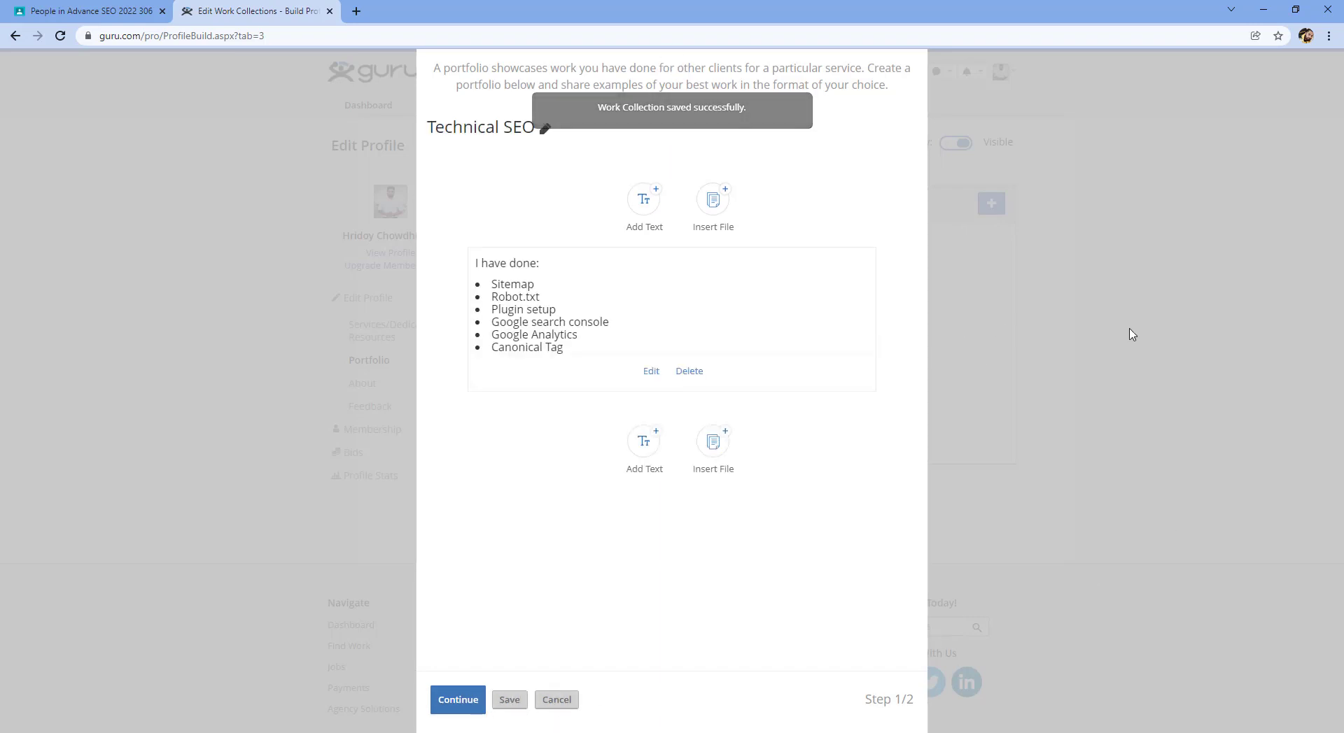
{"action": "left_click", "coordinate": [557, 702]}
Publish the second portfolio under the title "SEO Service for new website" and reopen it briefly for a check
{"action": "mouse_move", "coordinate": [732, 303]}
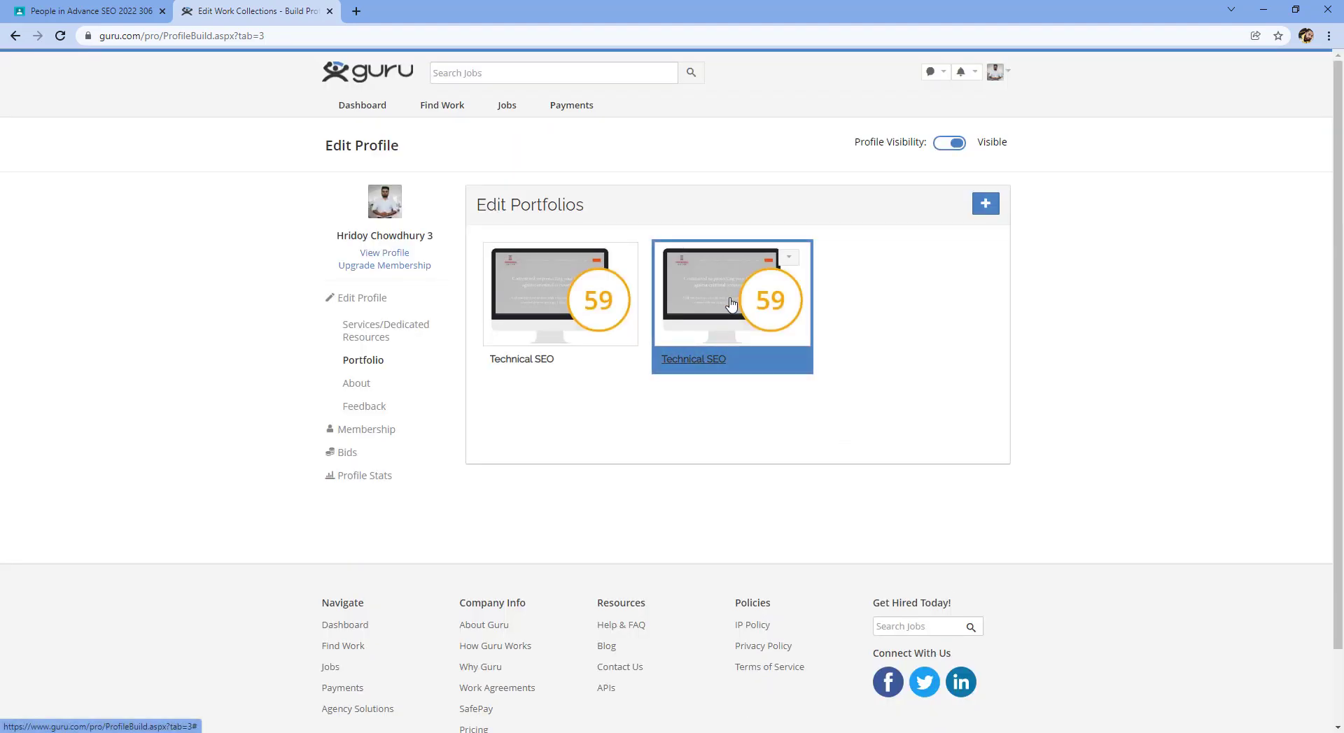
{"action": "left_click", "coordinate": [731, 302]}
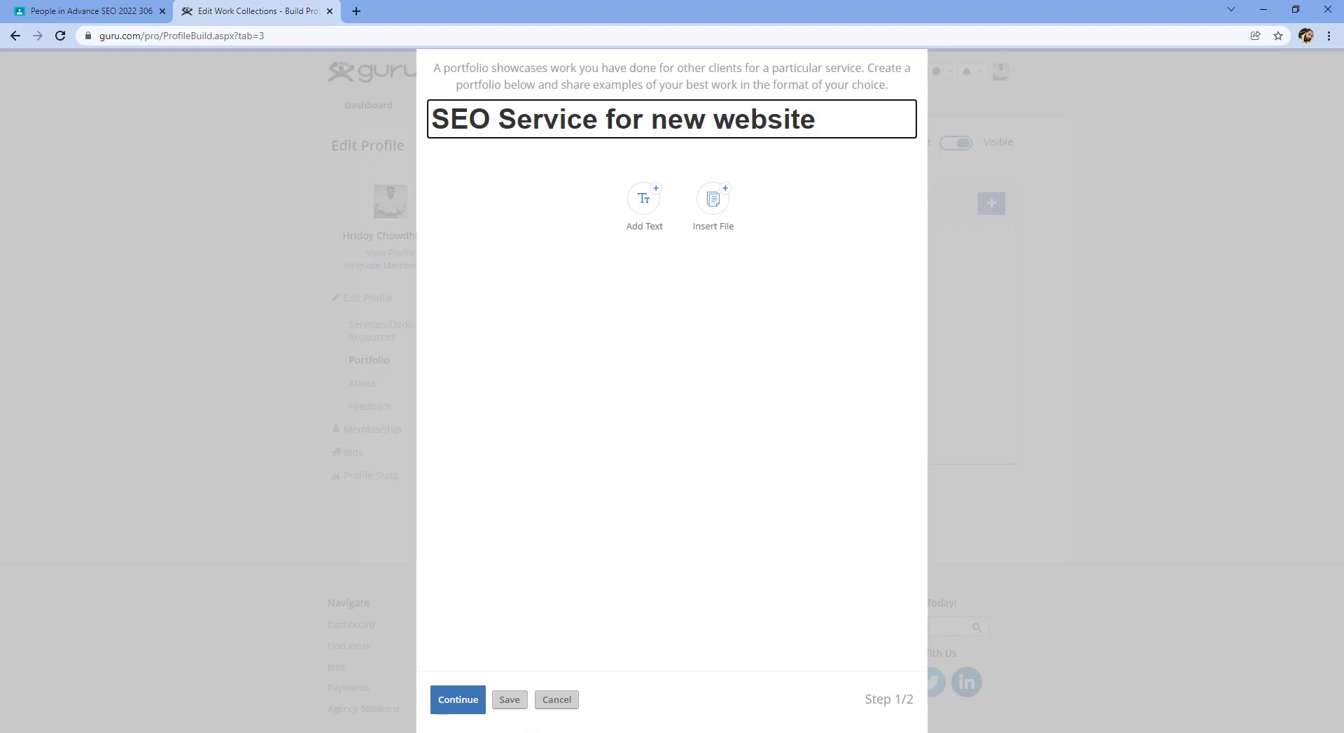
{"action": "left_click", "coordinate": [461, 702]}
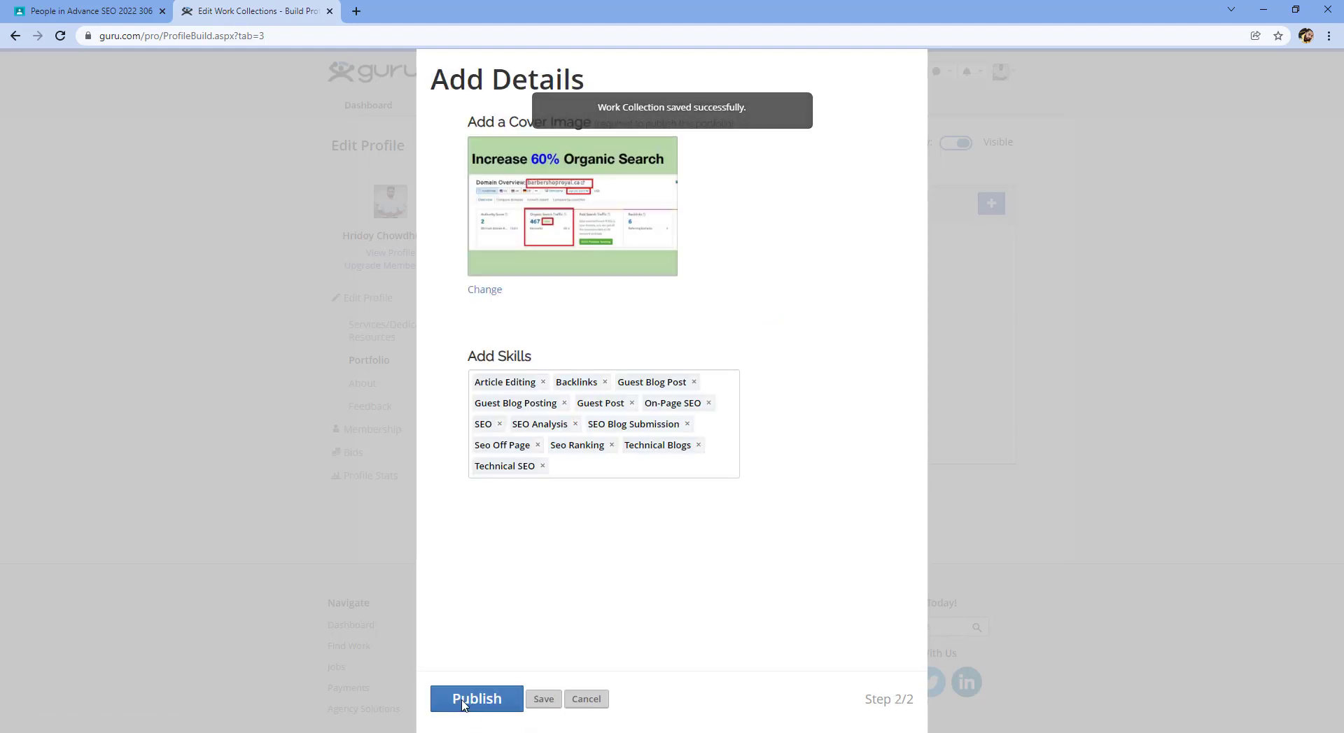
{"action": "left_click", "coordinate": [461, 702]}
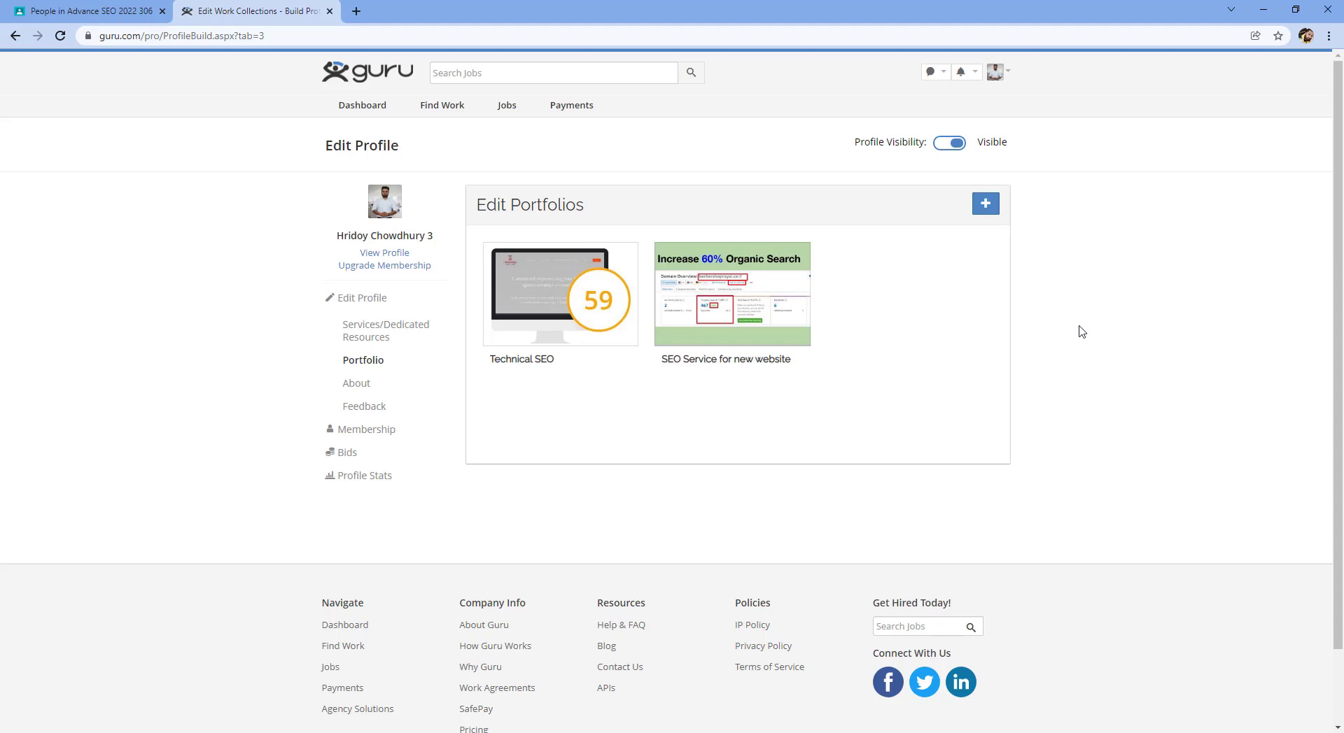
{"action": "left_click", "coordinate": [733, 333]}
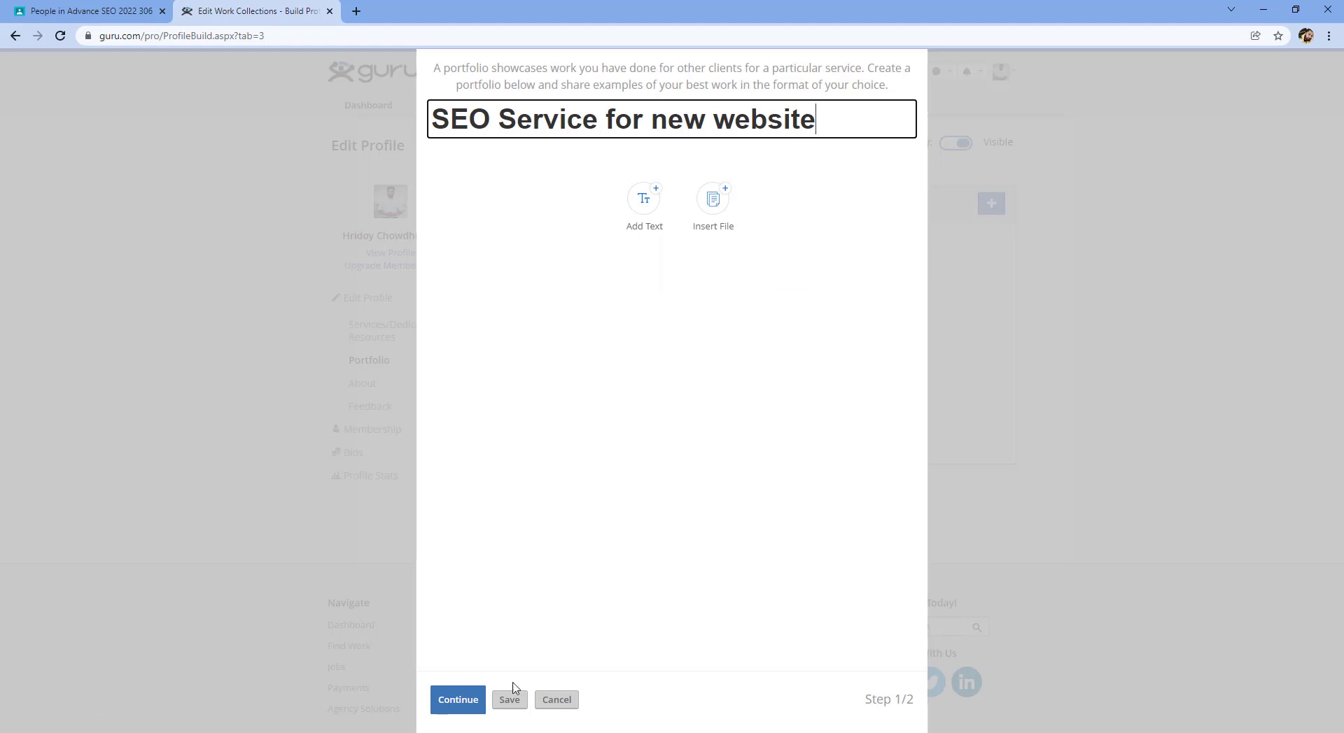
{"action": "left_click", "coordinate": [554, 700]}
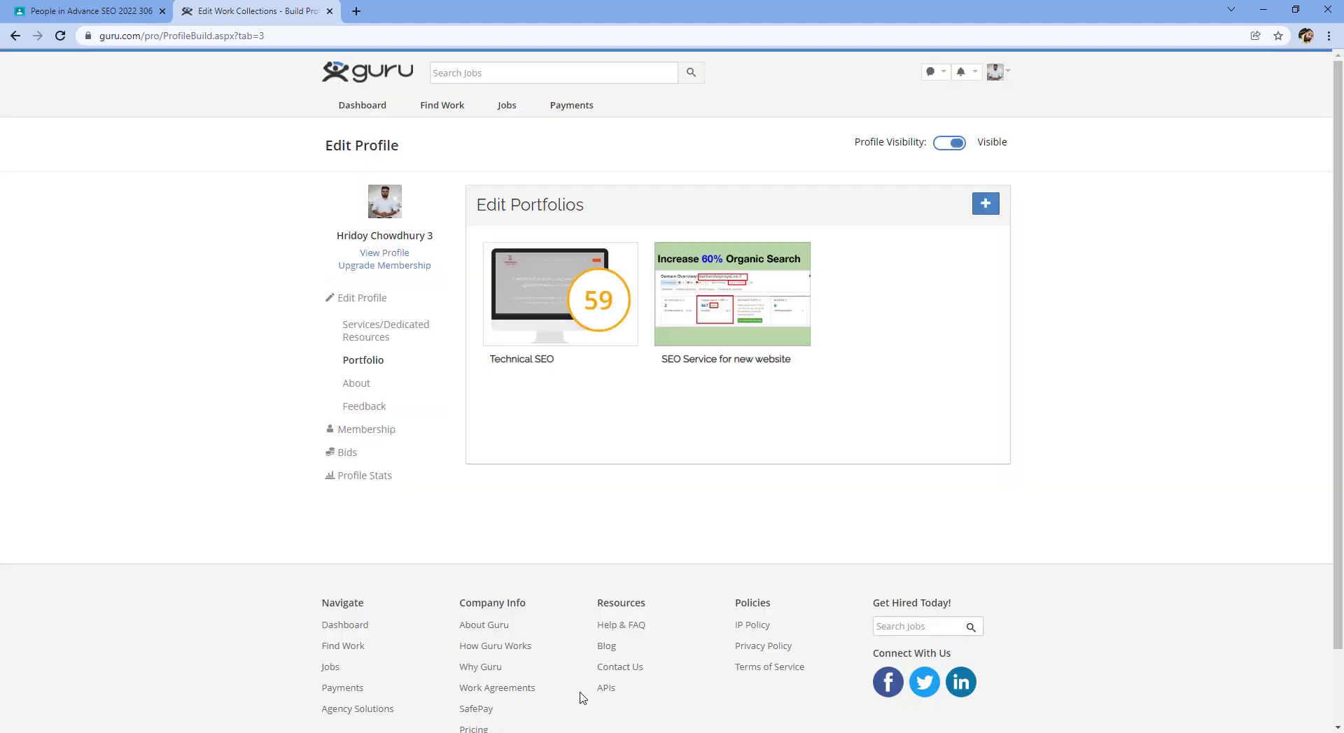
Review the profile's About section, from the public identity links through the tagline and bio to the attachments
{"action": "left_click", "coordinate": [374, 386]}
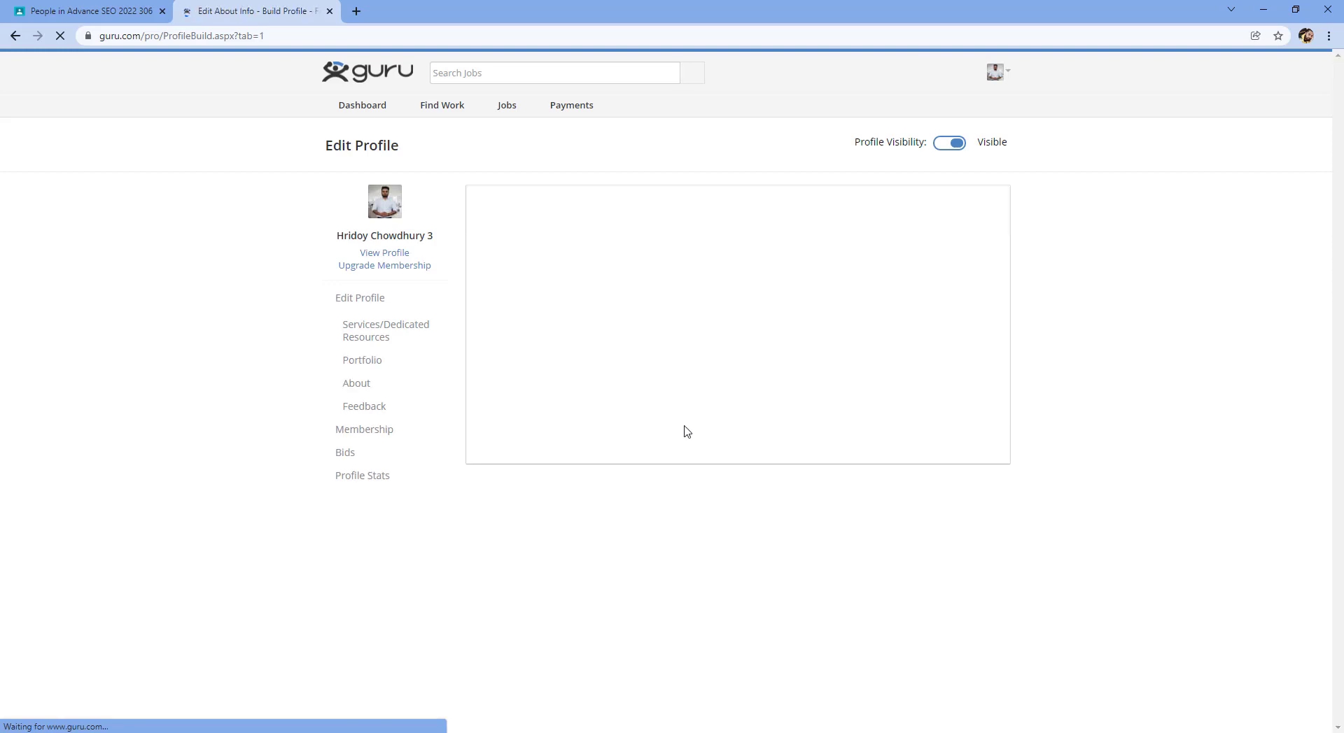
{"action": "scroll", "coordinate": [651, 406], "scroll_direction": "down", "scroll_amount": 3}
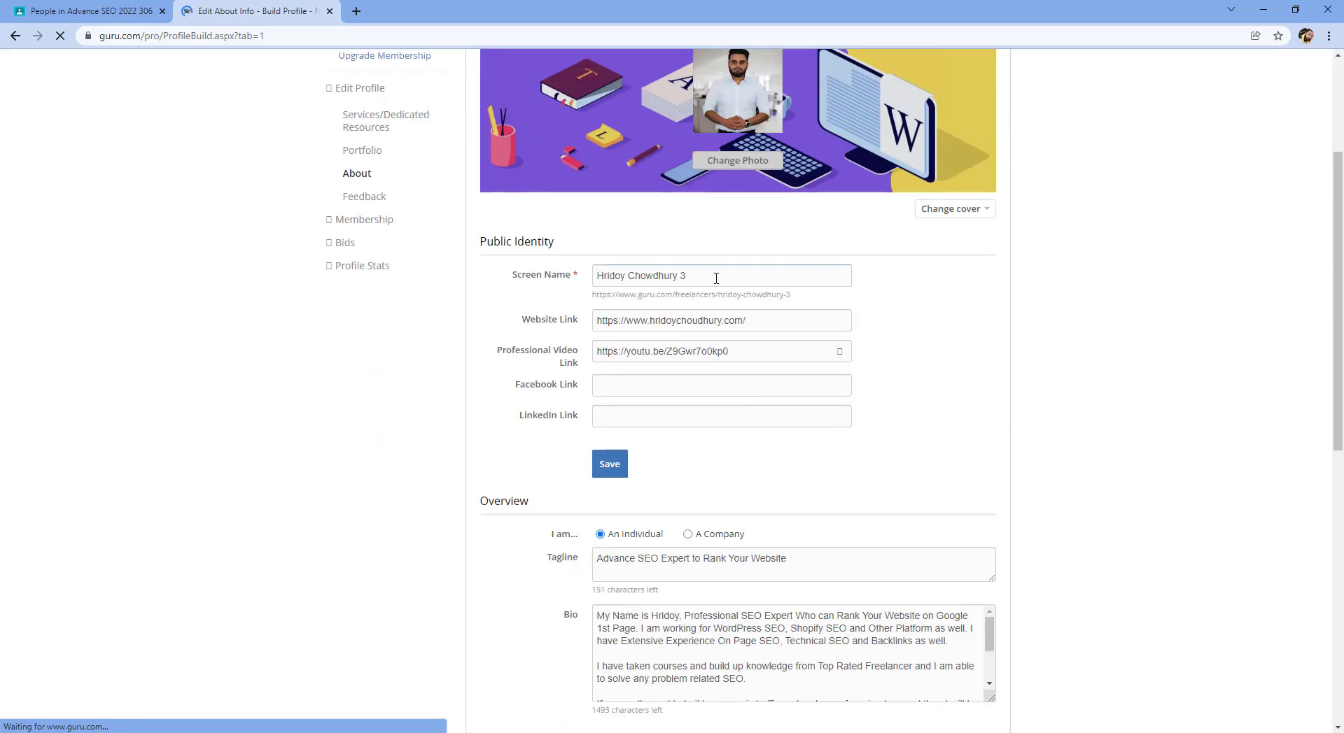
{"action": "scroll", "coordinate": [711, 385], "scroll_direction": "down", "scroll_amount": 5}
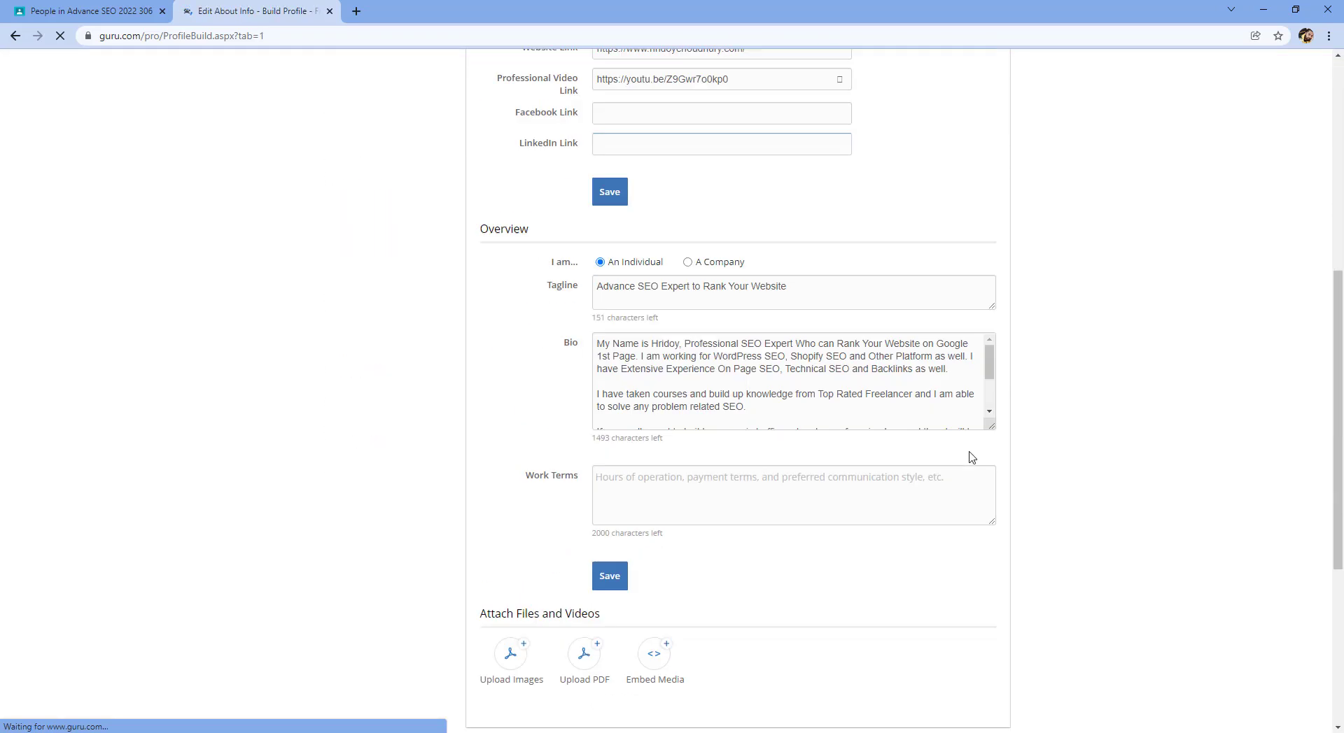
{"action": "left_click", "coordinate": [686, 297]}
{"action": "scroll", "coordinate": [705, 312], "scroll_direction": "up", "scroll_amount": 1}
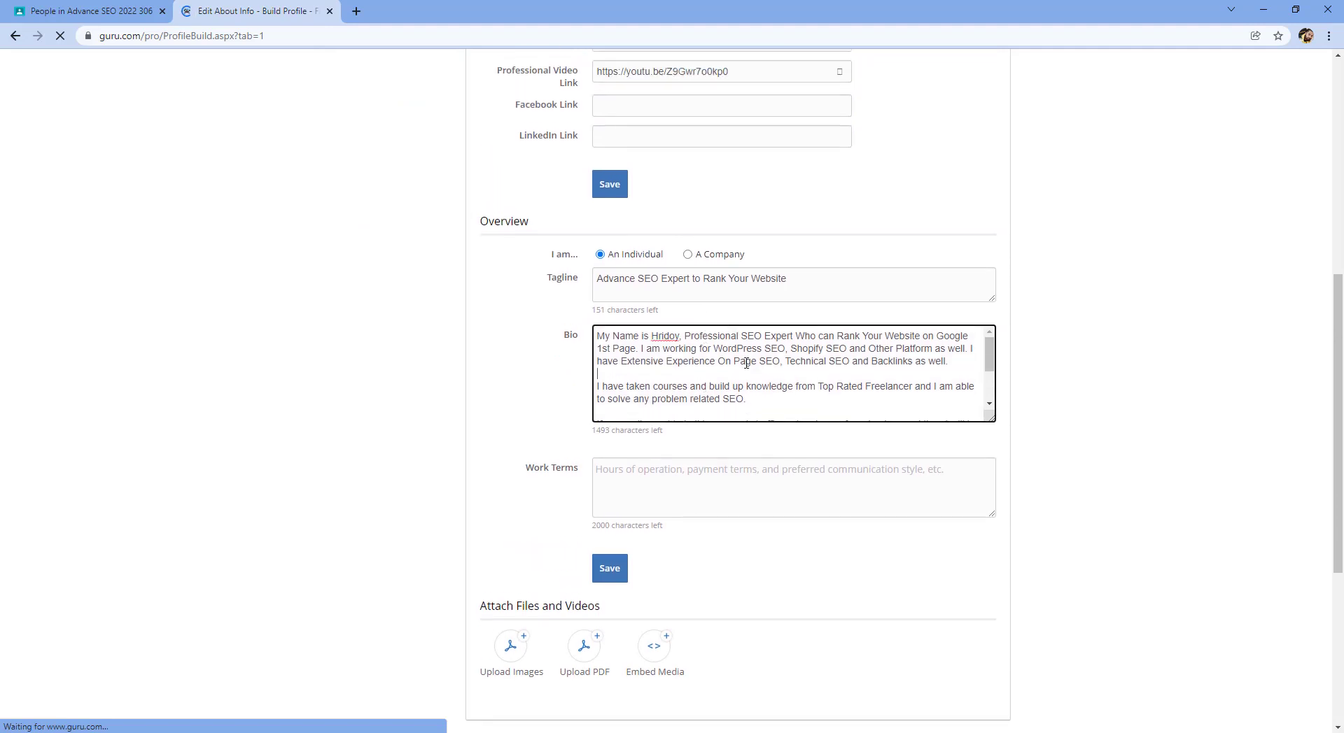
{"action": "scroll", "coordinate": [746, 363], "scroll_direction": "down", "scroll_amount": 1}
{"action": "scroll", "coordinate": [746, 364], "scroll_direction": "down", "scroll_amount": 4}
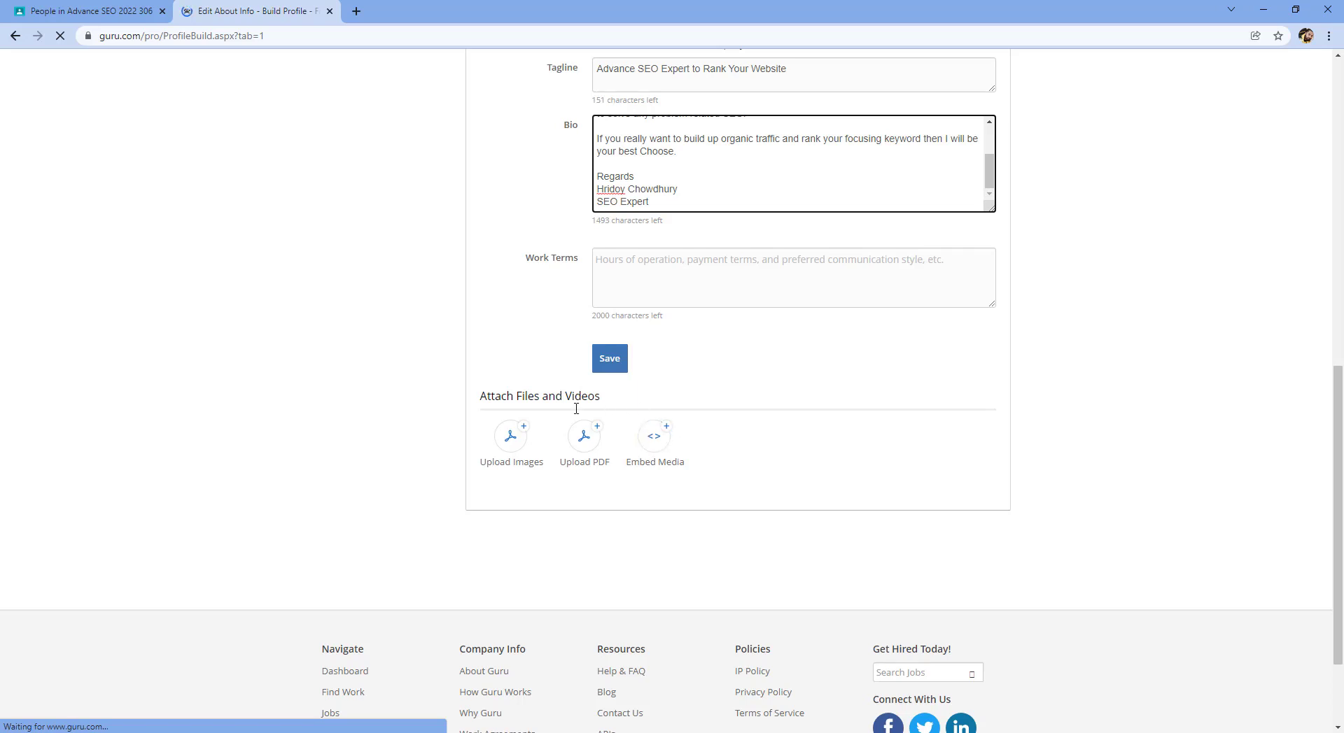
Start an image upload for the About section's attachments and open the Downloads folder as its source
{"action": "left_click", "coordinate": [511, 441]}
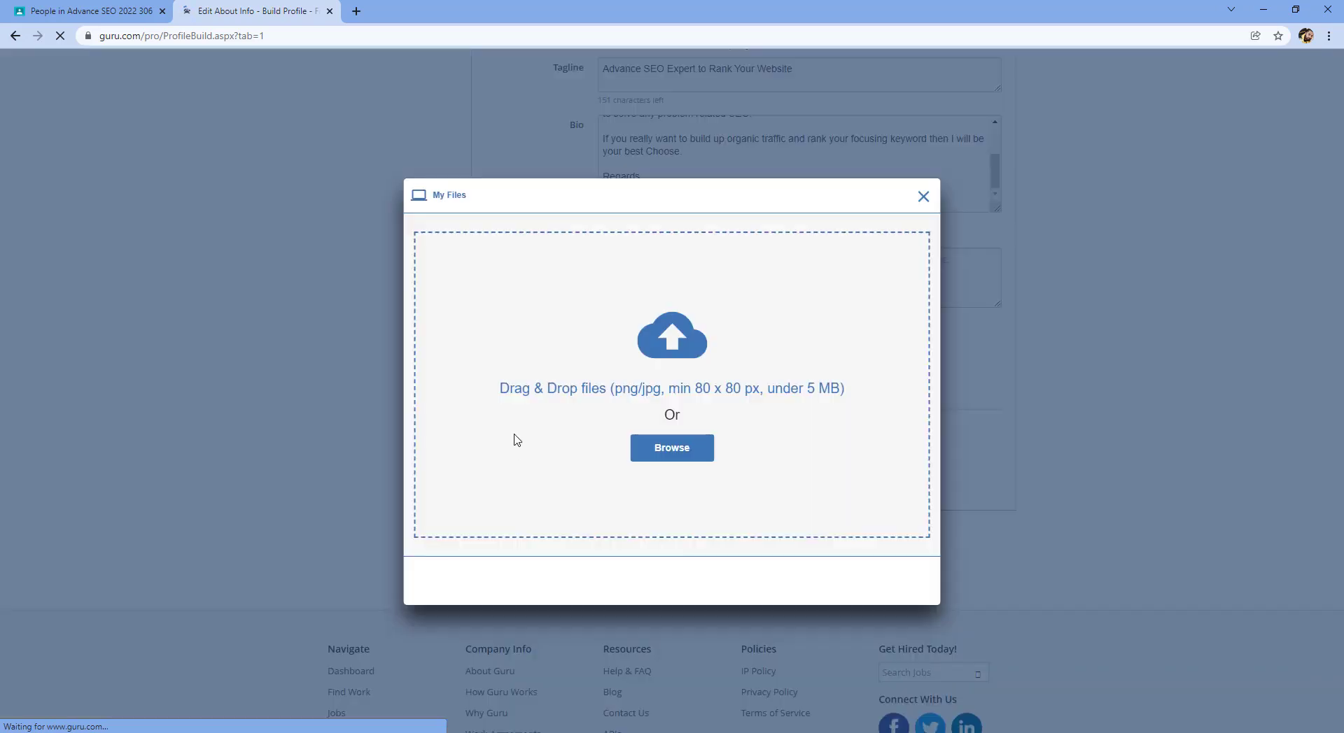
{"action": "left_click", "coordinate": [659, 456]}
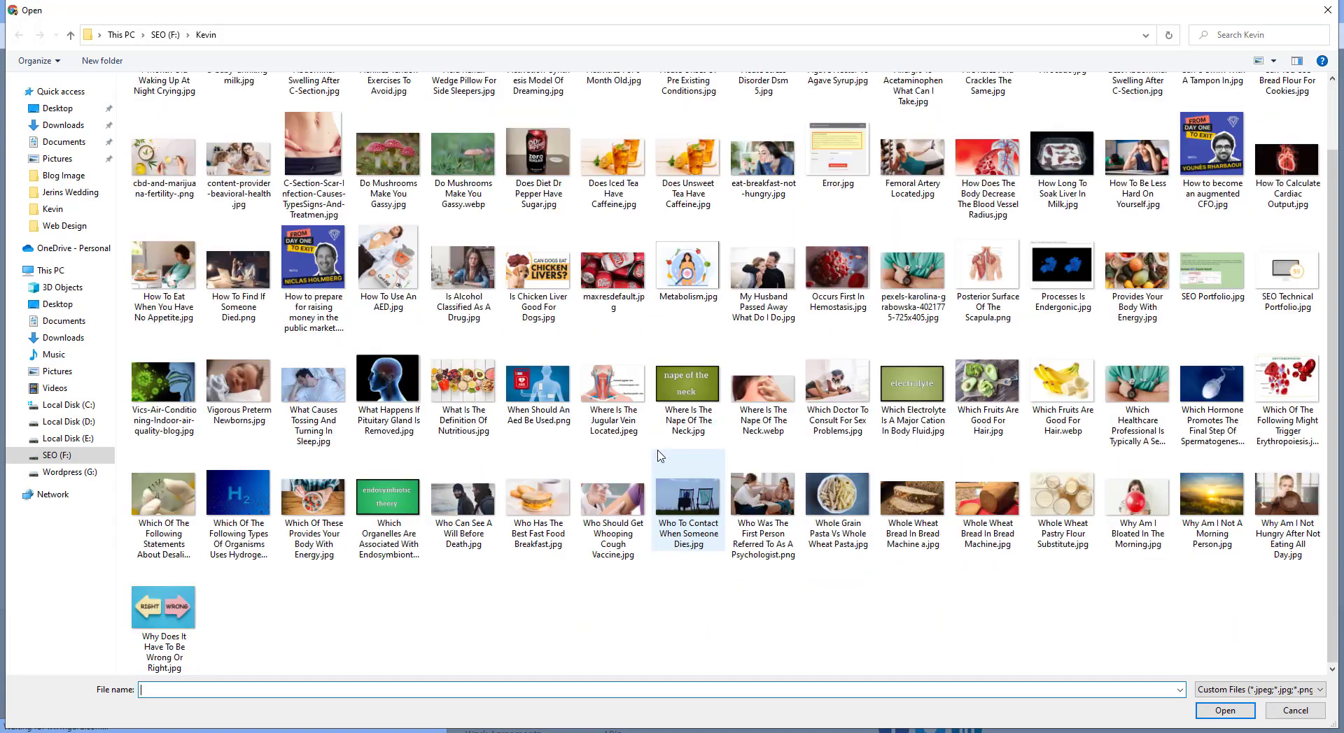
{"action": "scroll", "coordinate": [658, 456], "scroll_direction": "up", "scroll_amount": 1}
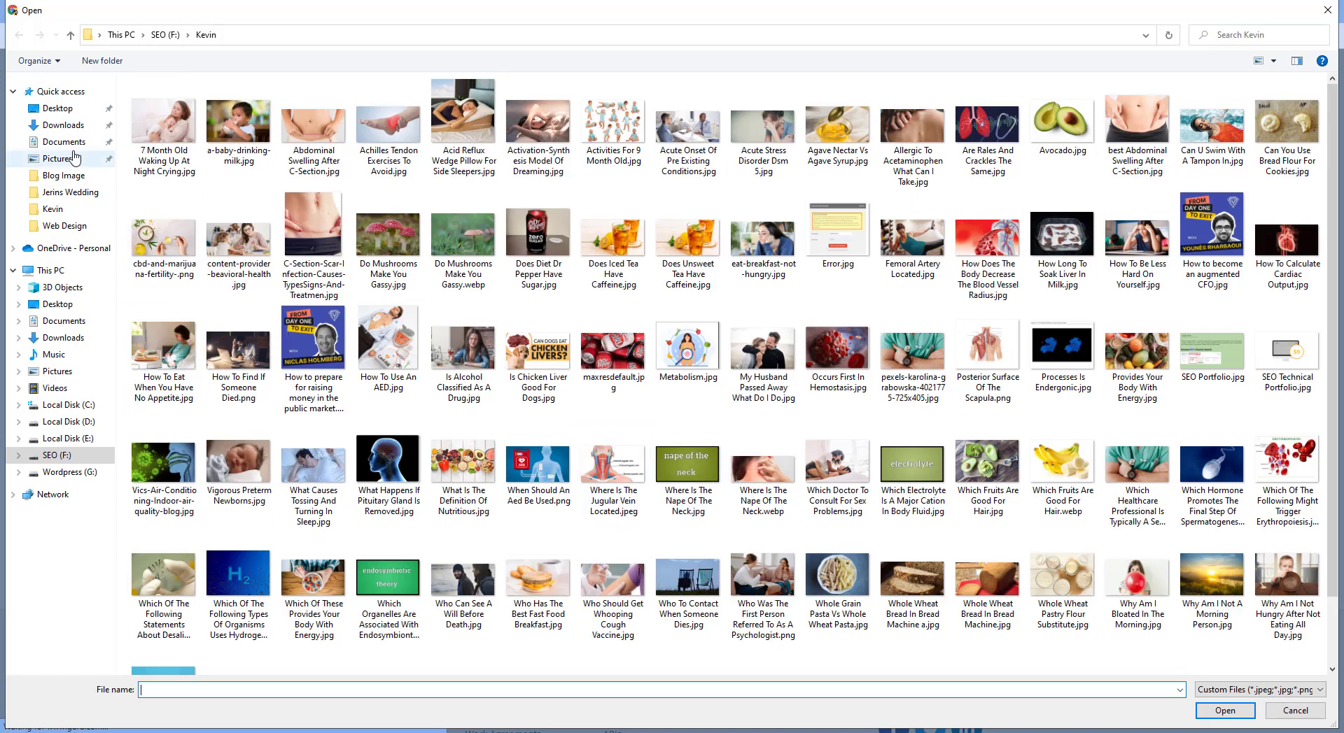
{"action": "left_click", "coordinate": [59, 127]}
Find a Screen Shot image among the downloaded pictures and attach it to the About section
{"action": "scroll", "coordinate": [805, 546], "scroll_direction": "down", "scroll_amount": 5}
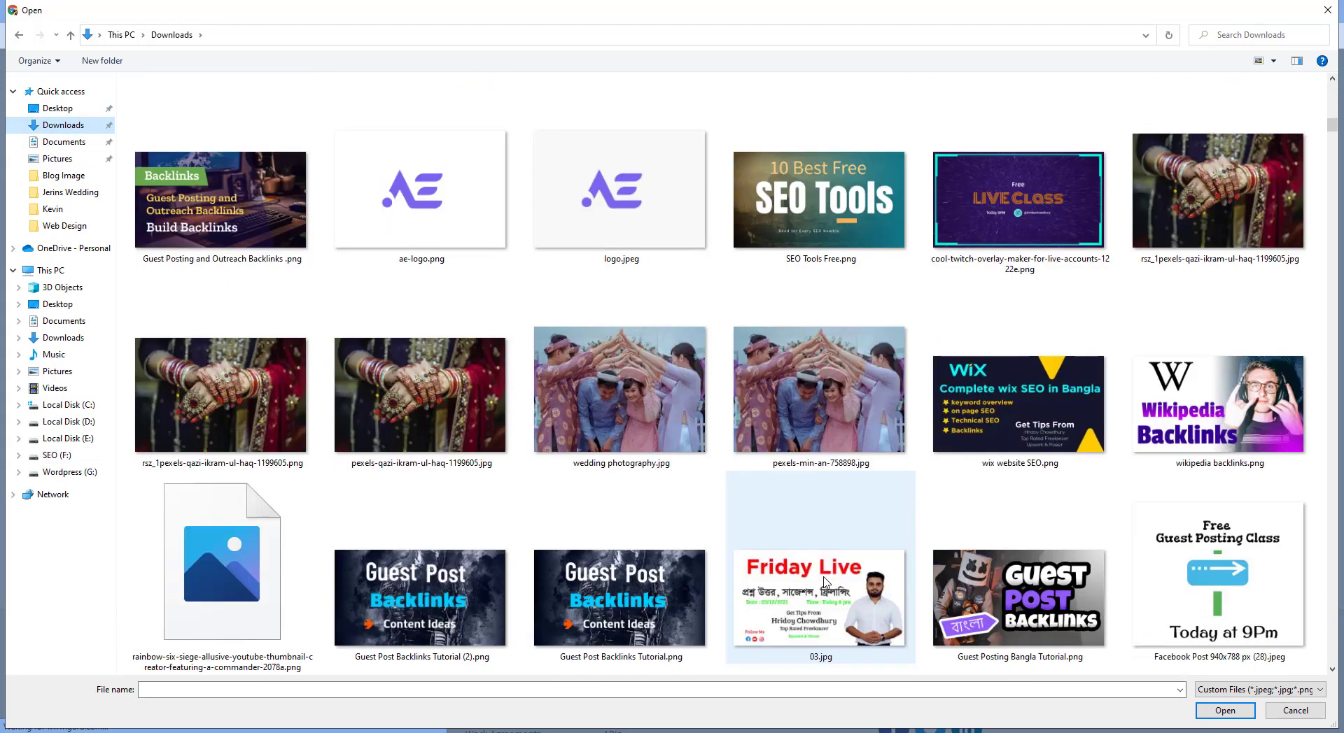
{"action": "scroll", "coordinate": [830, 570], "scroll_direction": "down", "scroll_amount": 20}
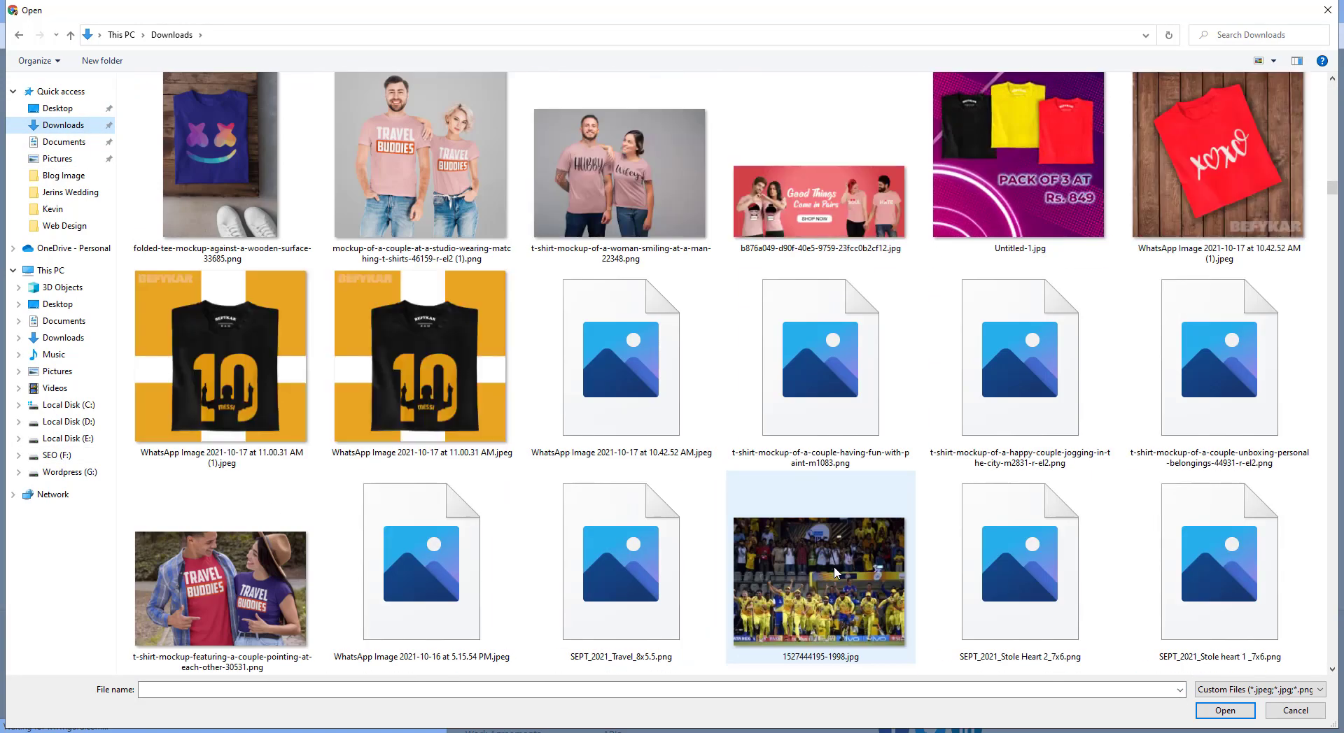
{"action": "scroll", "coordinate": [836, 571], "scroll_direction": "down", "scroll_amount": 20}
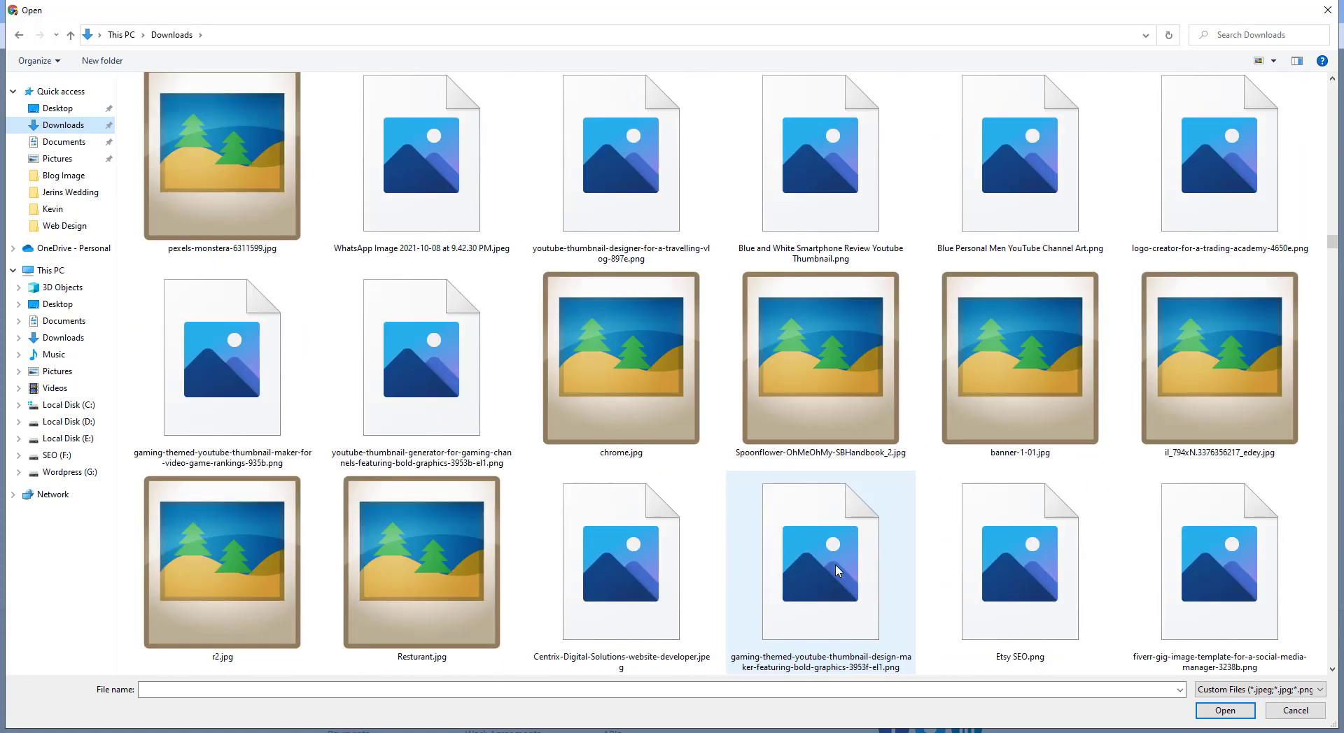
{"action": "scroll", "coordinate": [838, 571], "scroll_direction": "down", "scroll_amount": 15}
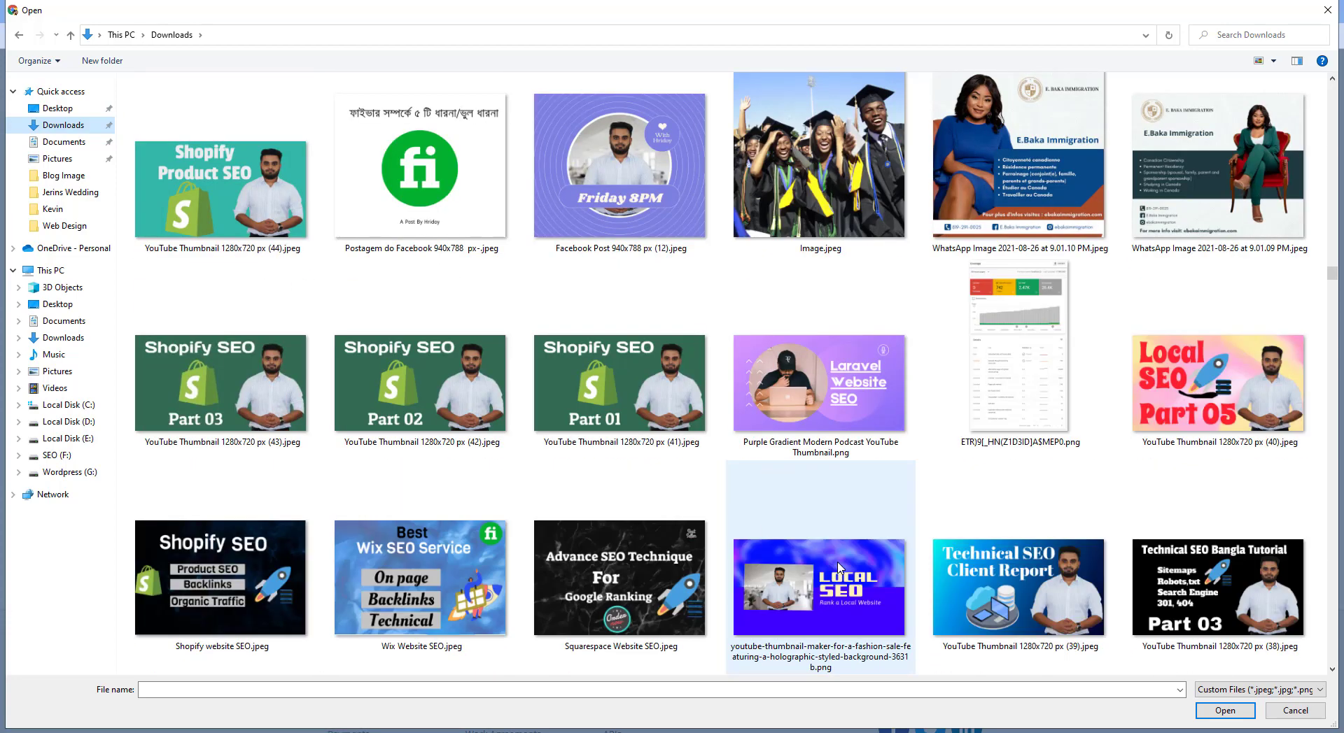
{"action": "scroll", "coordinate": [840, 568], "scroll_direction": "down", "scroll_amount": 3}
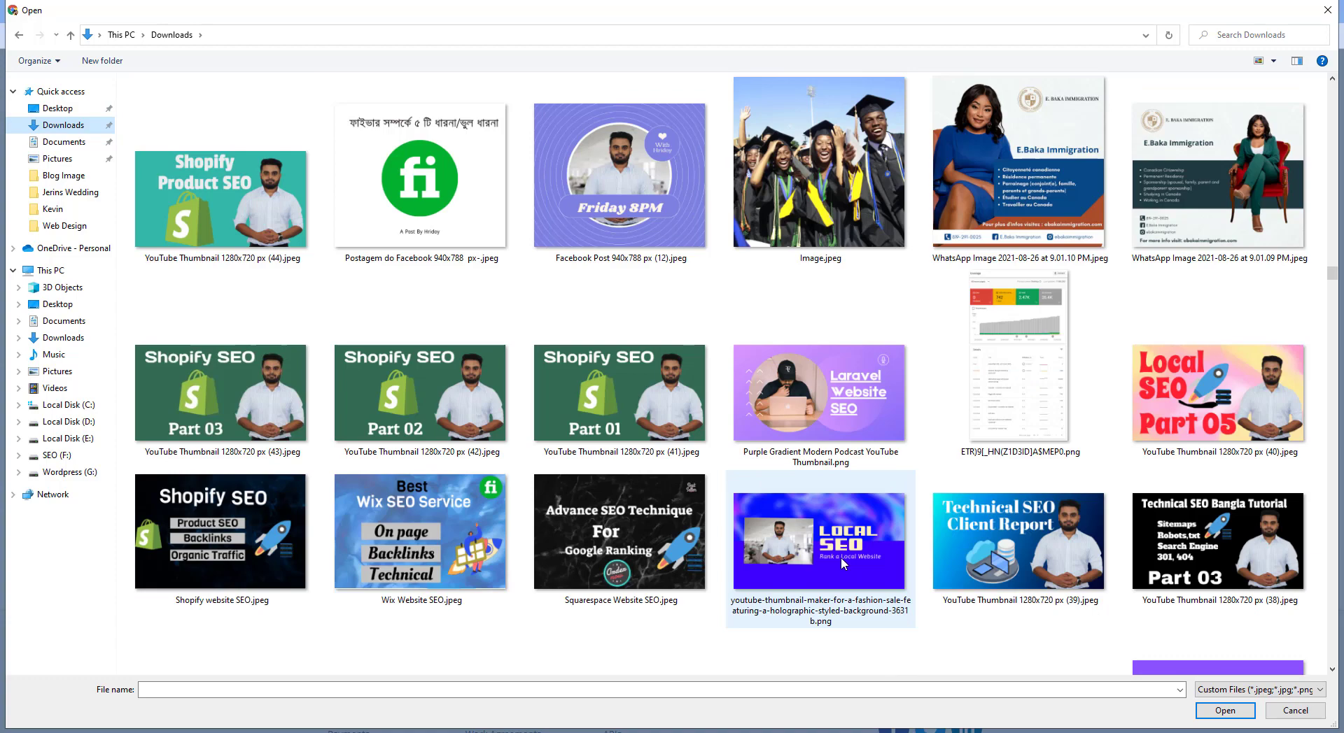
{"action": "scroll", "coordinate": [843, 560], "scroll_direction": "down", "scroll_amount": 10}
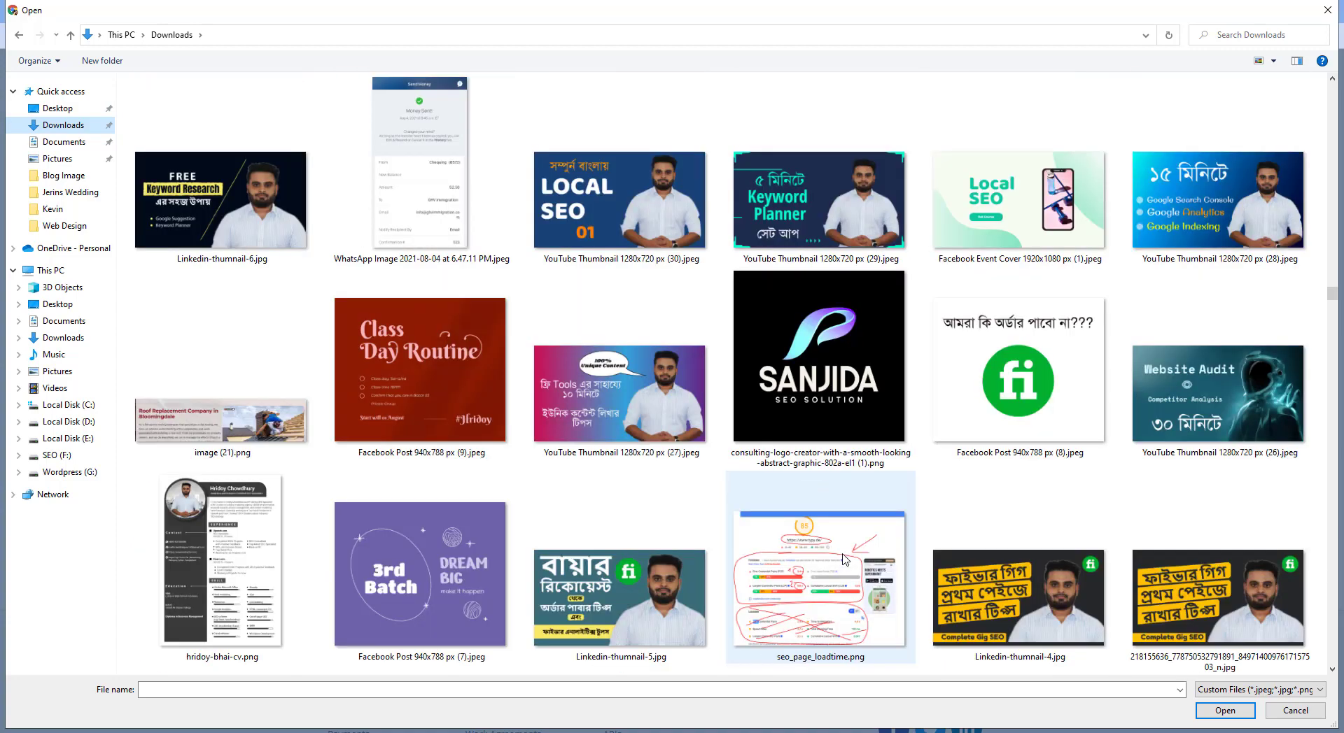
{"action": "scroll", "coordinate": [844, 560], "scroll_direction": "down", "scroll_amount": 5}
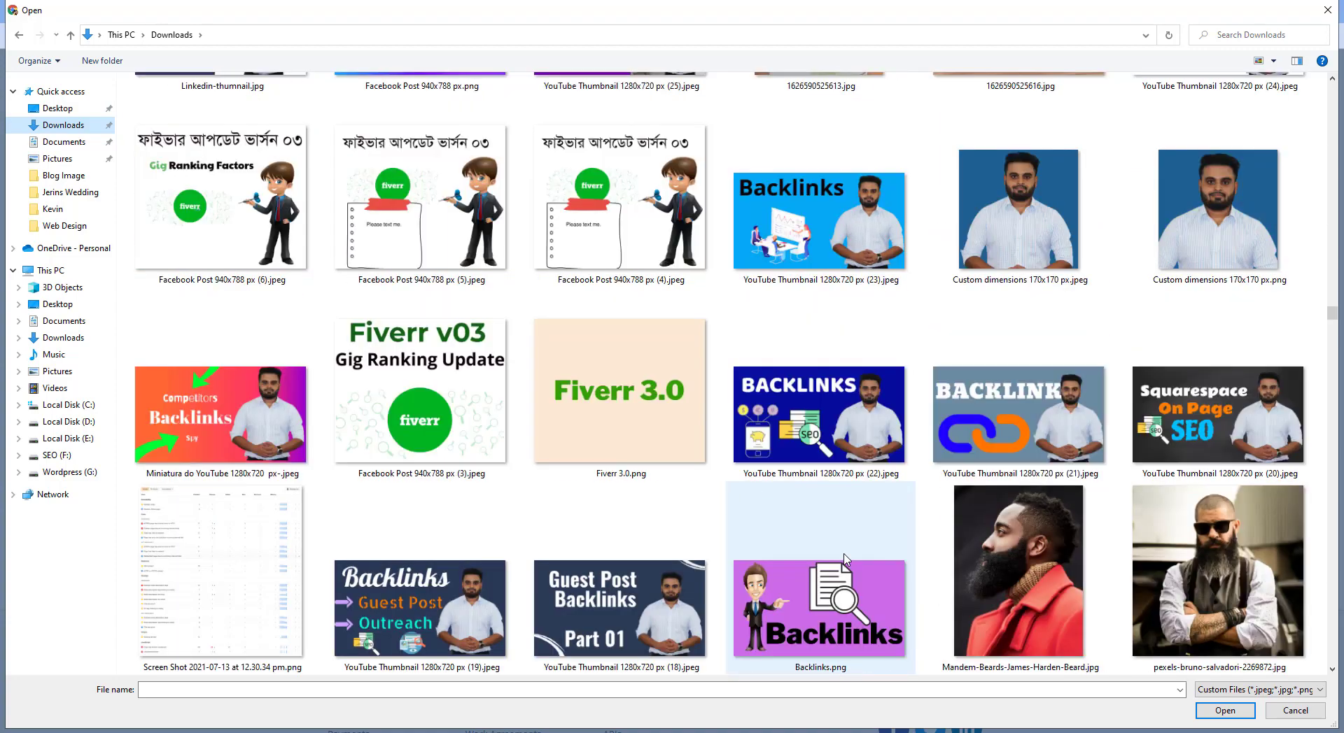
{"action": "scroll", "coordinate": [844, 559], "scroll_direction": "down", "scroll_amount": 5}
{"action": "scroll", "coordinate": [846, 559], "scroll_direction": "down", "scroll_amount": 10}
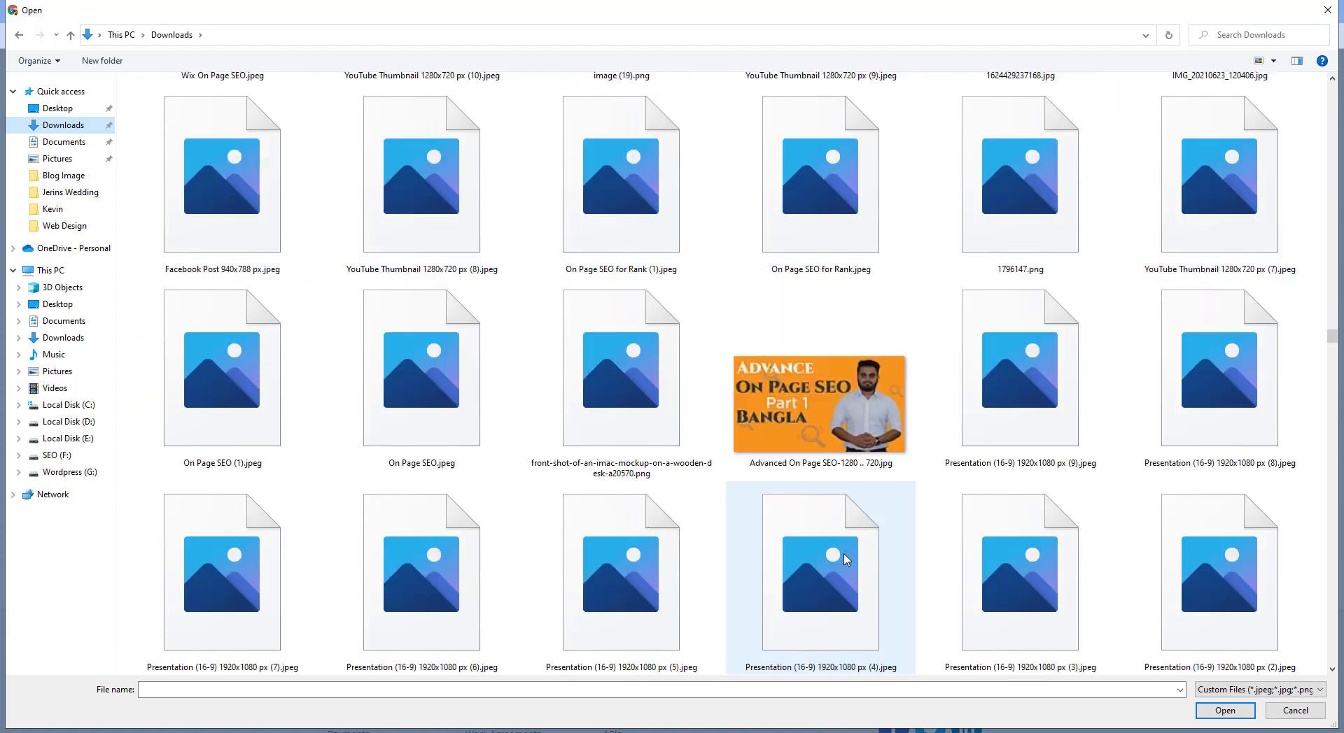
{"action": "scroll", "coordinate": [846, 559], "scroll_direction": "down", "scroll_amount": 7}
{"action": "scroll", "coordinate": [844, 559], "scroll_direction": "down", "scroll_amount": 12}
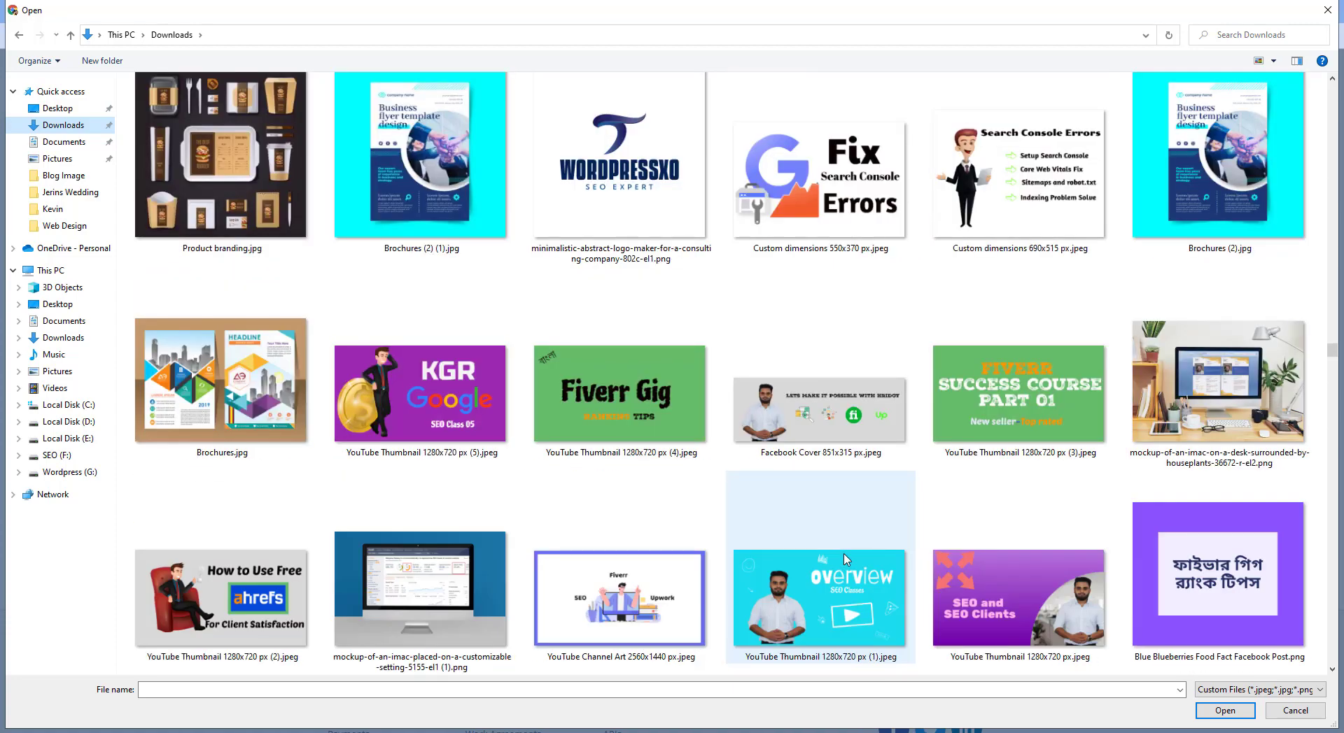
{"action": "scroll", "coordinate": [844, 560], "scroll_direction": "down", "scroll_amount": 10}
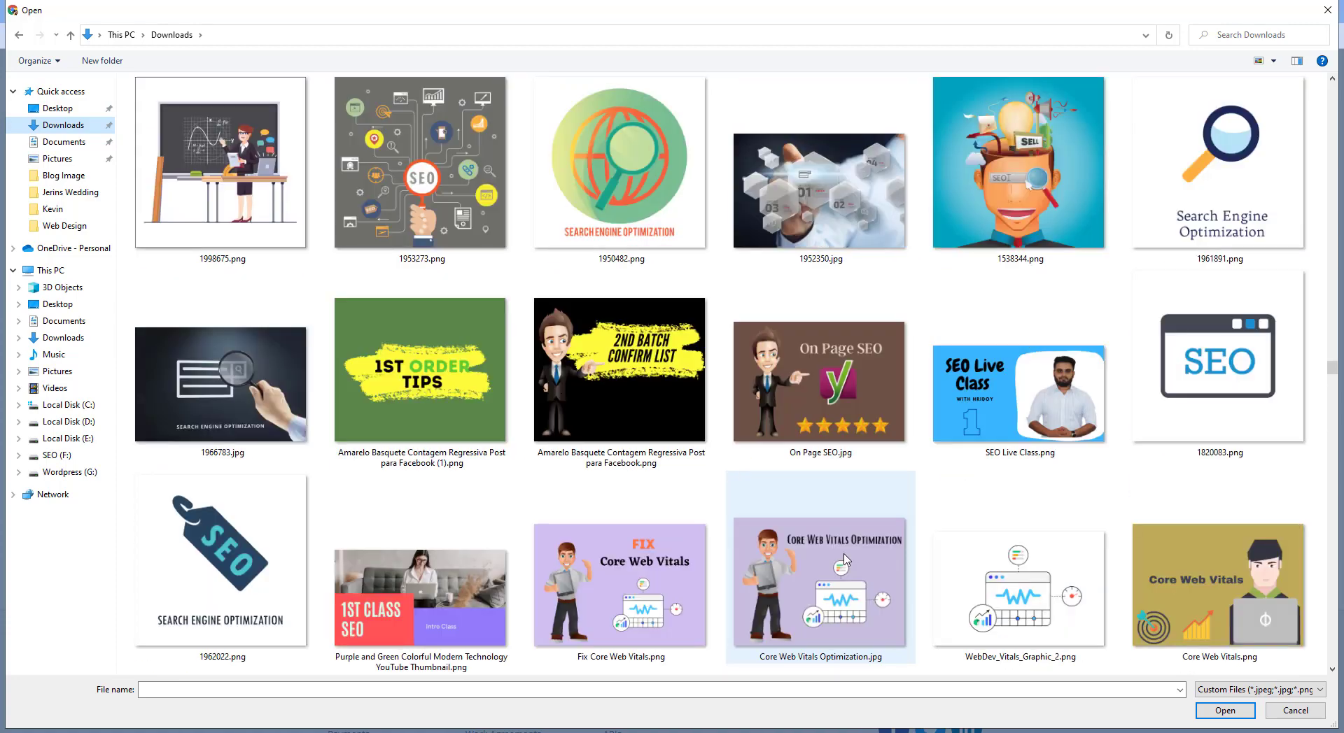
{"action": "scroll", "coordinate": [844, 559], "scroll_direction": "down", "scroll_amount": 6}
{"action": "scroll", "coordinate": [844, 559], "scroll_direction": "down", "scroll_amount": 9}
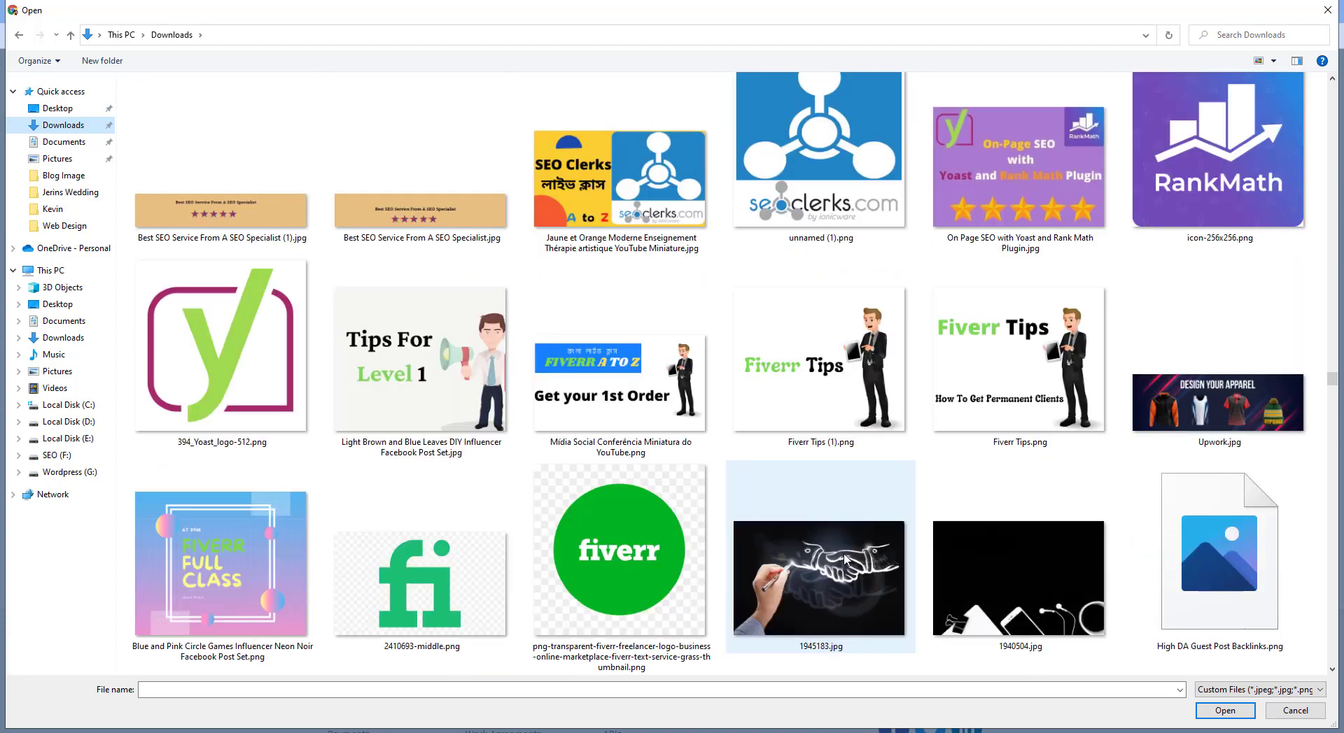
{"action": "scroll", "coordinate": [845, 559], "scroll_direction": "down", "scroll_amount": 3}
{"action": "scroll", "coordinate": [845, 559], "scroll_direction": "down", "scroll_amount": 12}
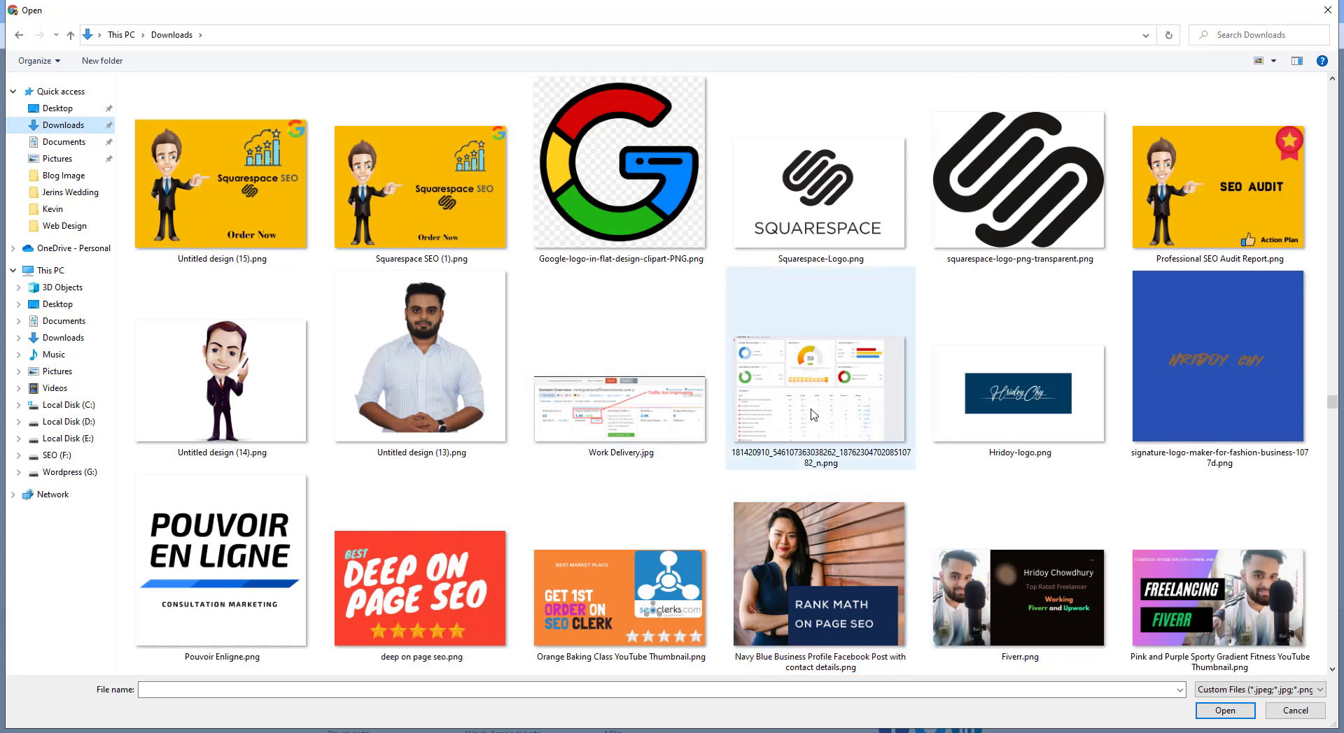
{"action": "scroll", "coordinate": [810, 415], "scroll_direction": "down", "scroll_amount": 5}
{"action": "scroll", "coordinate": [810, 414], "scroll_direction": "down", "scroll_amount": 5}
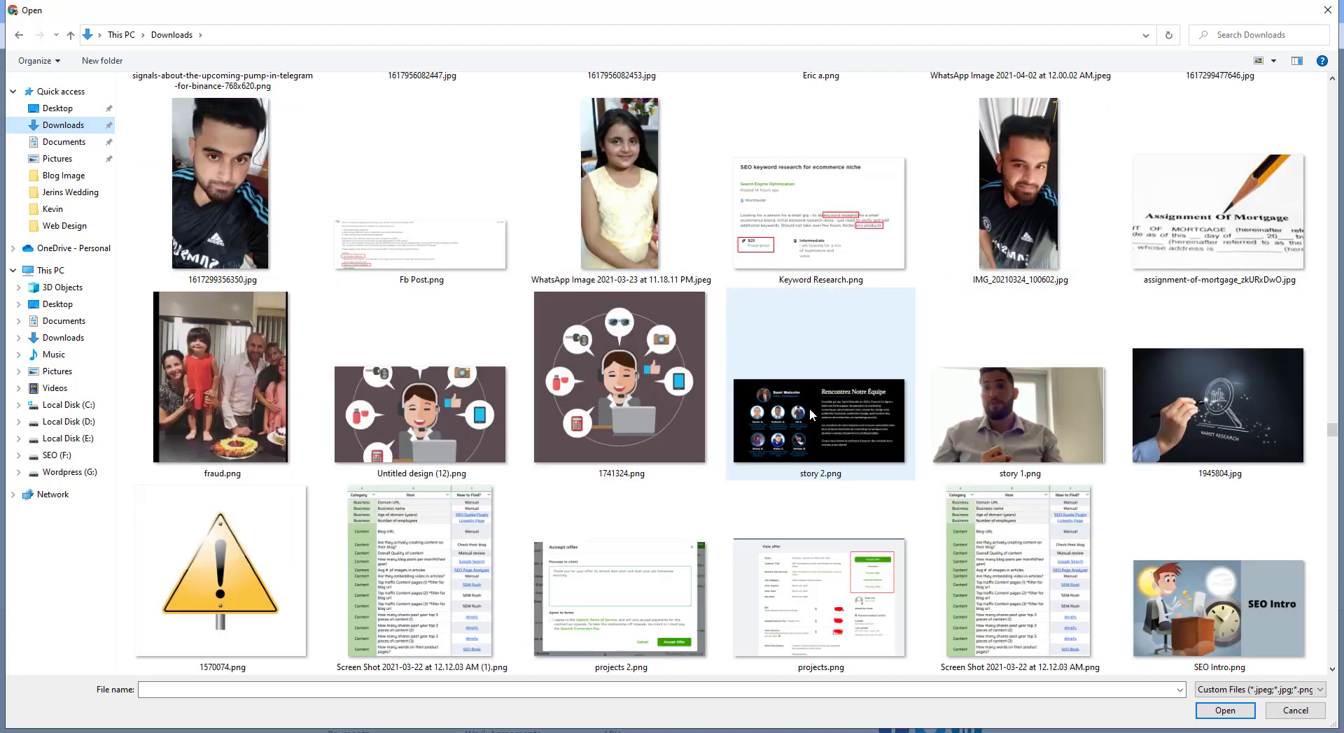
{"action": "scroll", "coordinate": [810, 414], "scroll_direction": "down", "scroll_amount": 3}
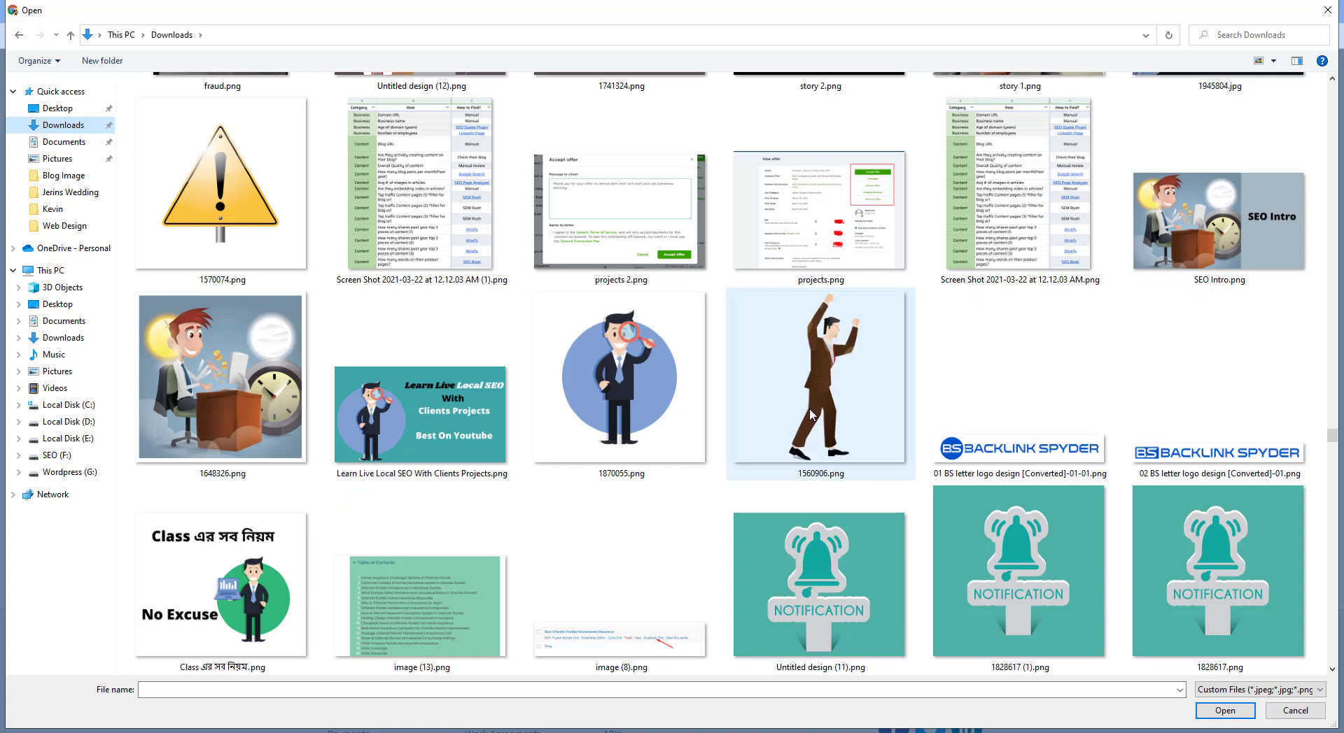
{"action": "scroll", "coordinate": [810, 415], "scroll_direction": "down", "scroll_amount": 10}
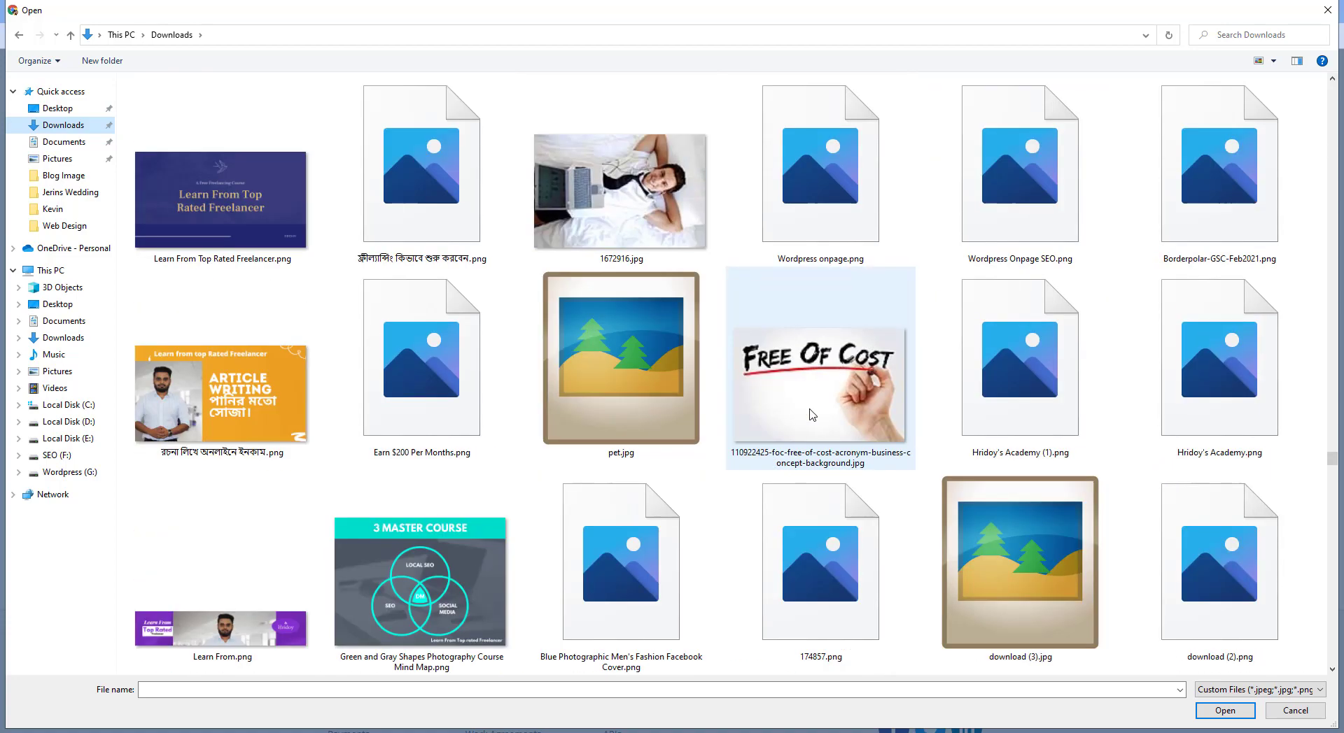
{"action": "scroll", "coordinate": [811, 414], "scroll_direction": "down", "scroll_amount": 10}
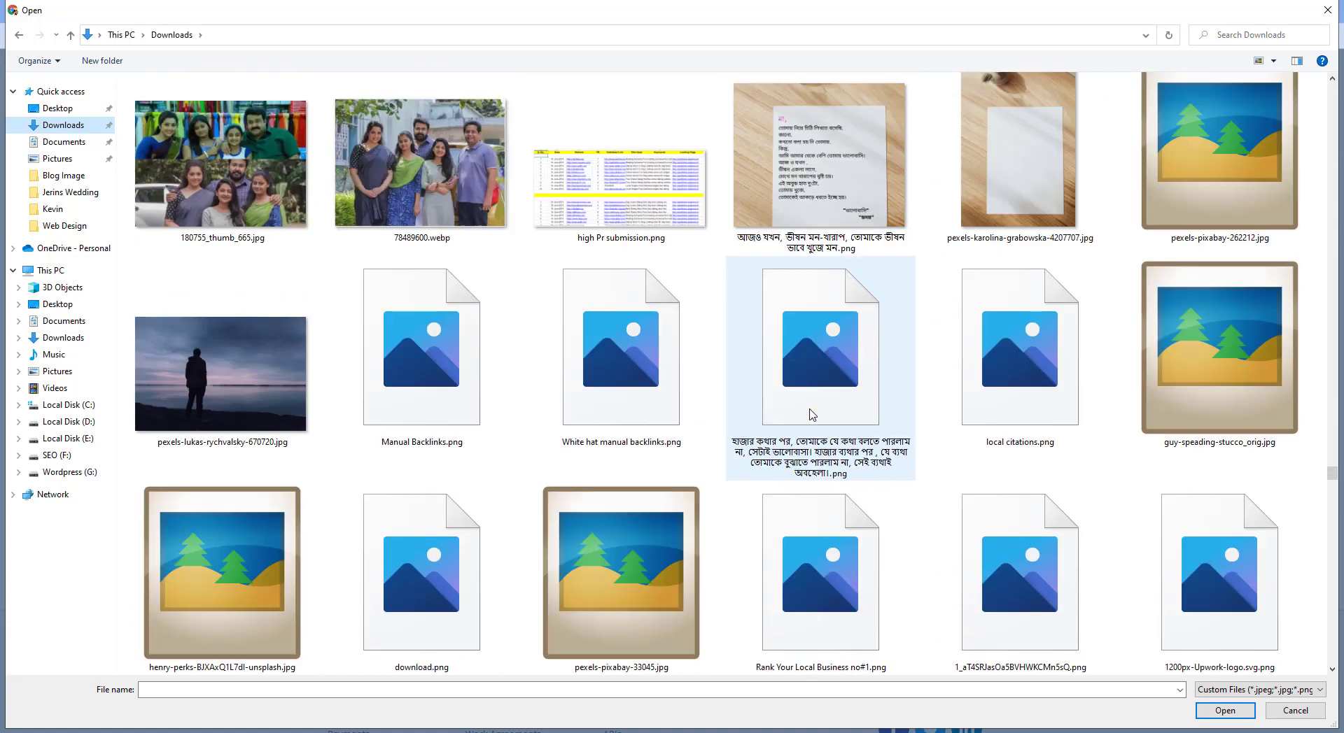
{"action": "scroll", "coordinate": [811, 415], "scroll_direction": "down", "scroll_amount": 10}
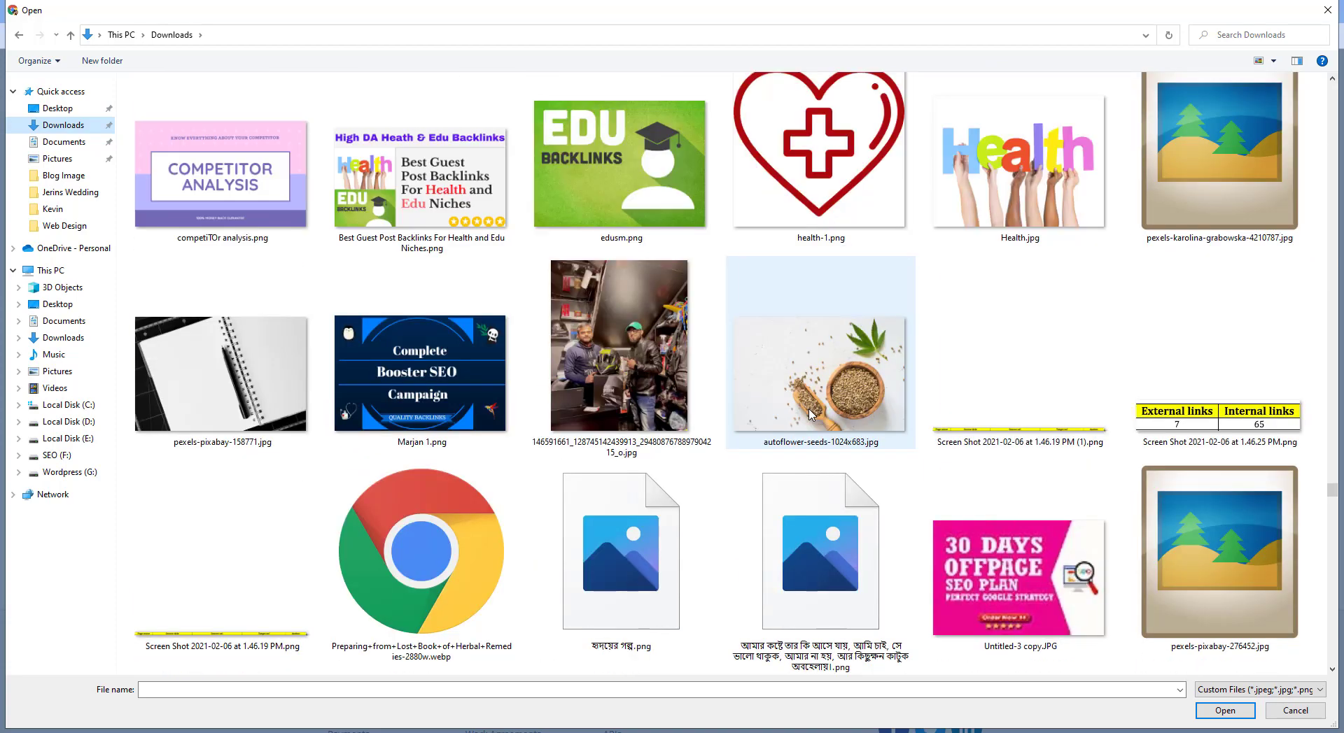
{"action": "scroll", "coordinate": [810, 415], "scroll_direction": "down", "scroll_amount": 5}
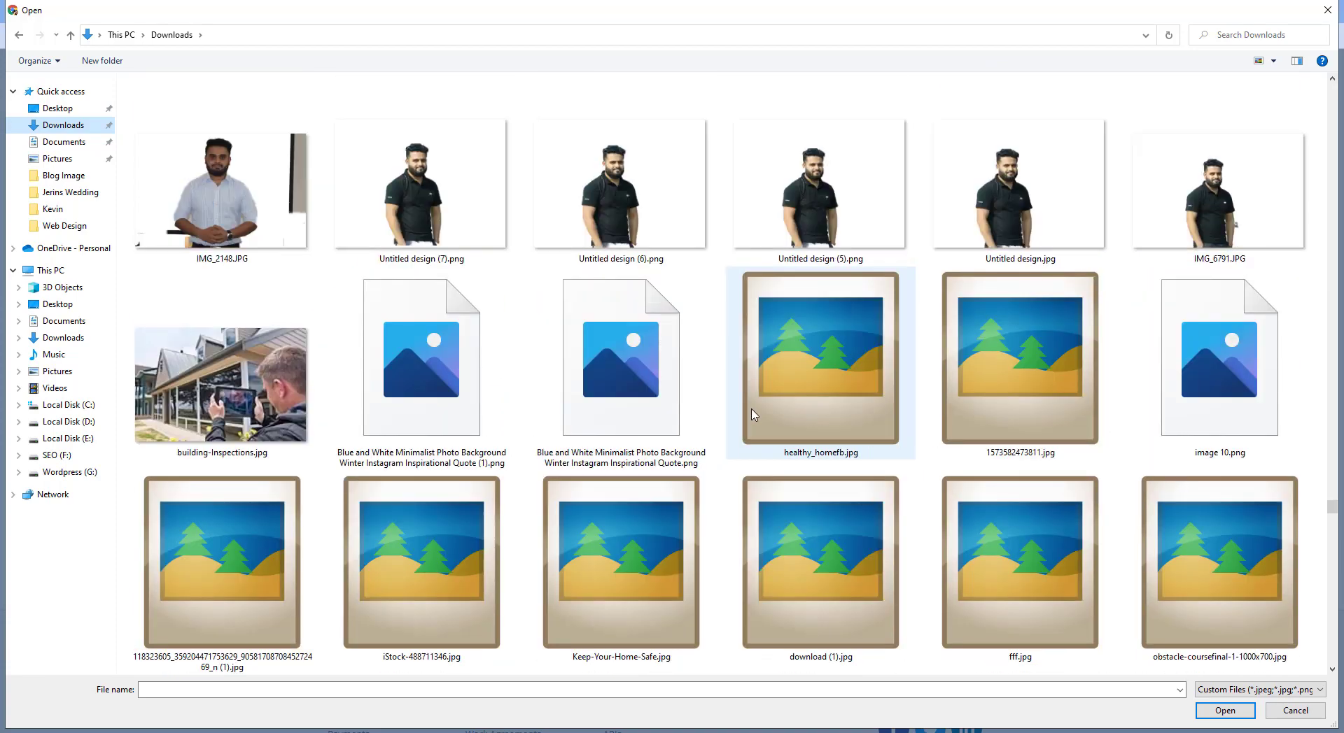
{"action": "scroll", "coordinate": [753, 414], "scroll_direction": "down", "scroll_amount": 5}
{"action": "scroll", "coordinate": [753, 415], "scroll_direction": "down", "scroll_amount": 5}
{"action": "scroll", "coordinate": [749, 412], "scroll_direction": "up", "scroll_amount": 15}
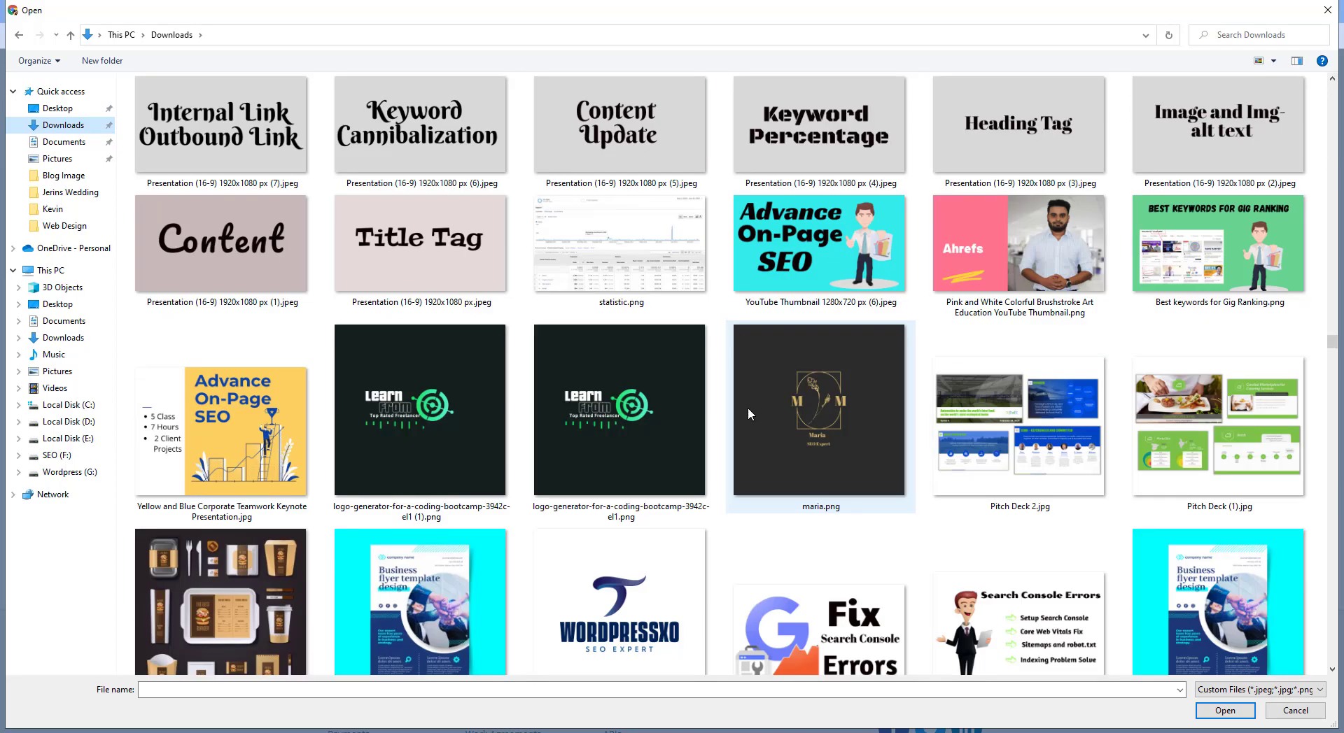
{"action": "scroll", "coordinate": [749, 412], "scroll_direction": "up", "scroll_amount": 12}
{"action": "scroll", "coordinate": [479, 380], "scroll_direction": "down", "scroll_amount": 8}
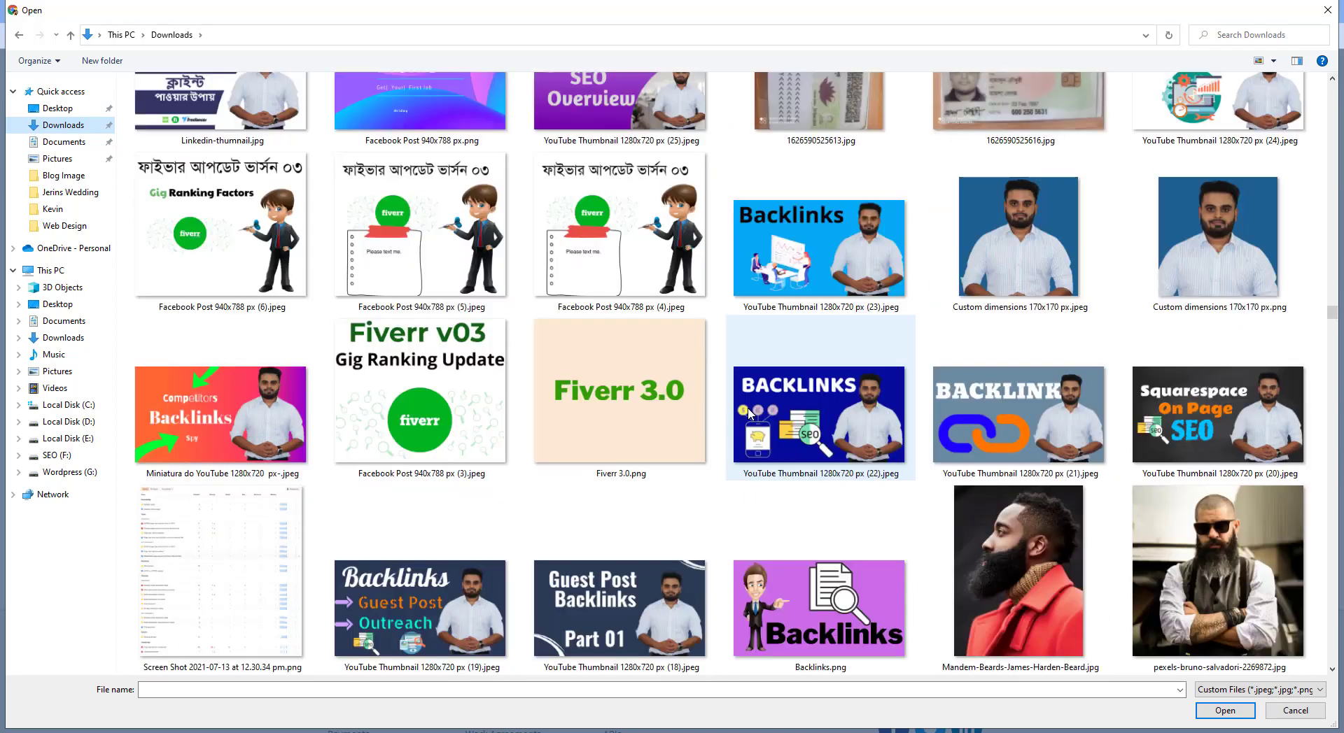
{"action": "double_click", "coordinate": [264, 262]}
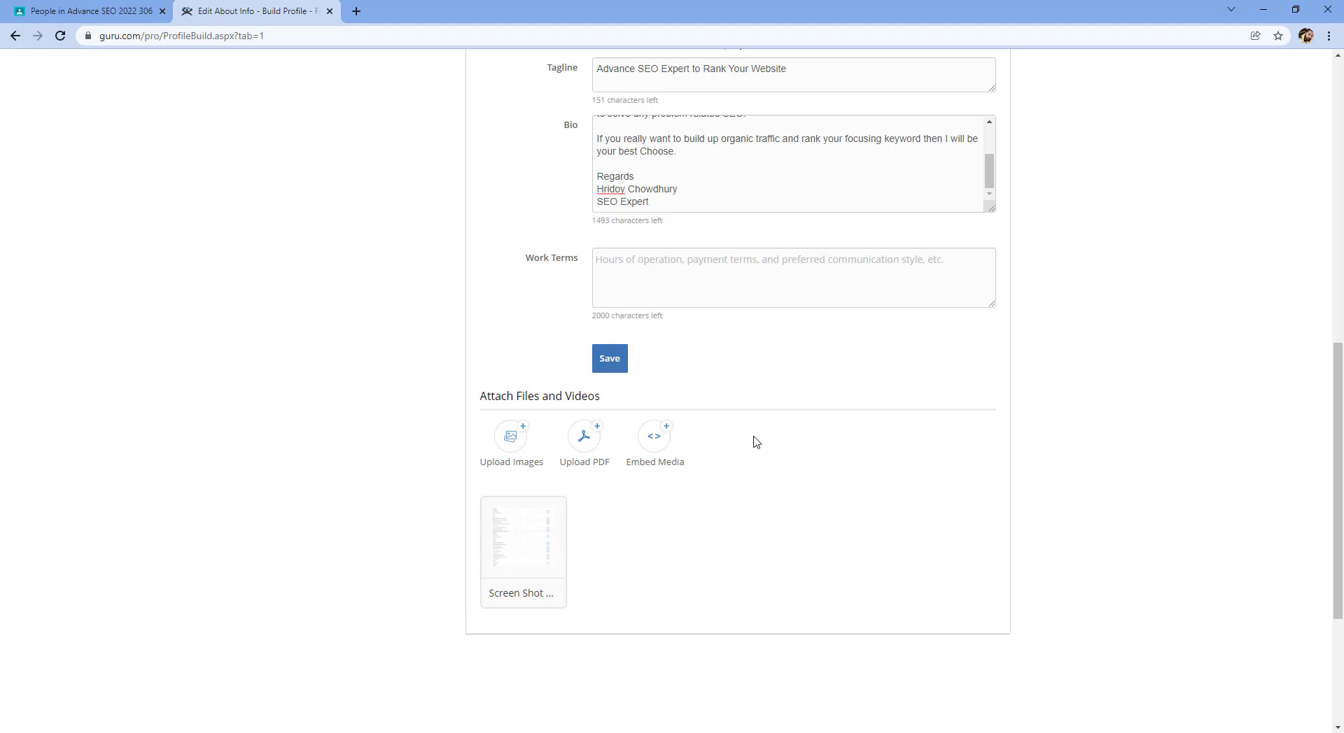
Check the attached Screen Shot image and review the About page back up to the cover and public identity fields
{"action": "scroll", "coordinate": [749, 439], "scroll_direction": "up", "scroll_amount": 3}
{"action": "scroll", "coordinate": [616, 560], "scroll_direction": "down", "scroll_amount": 4}
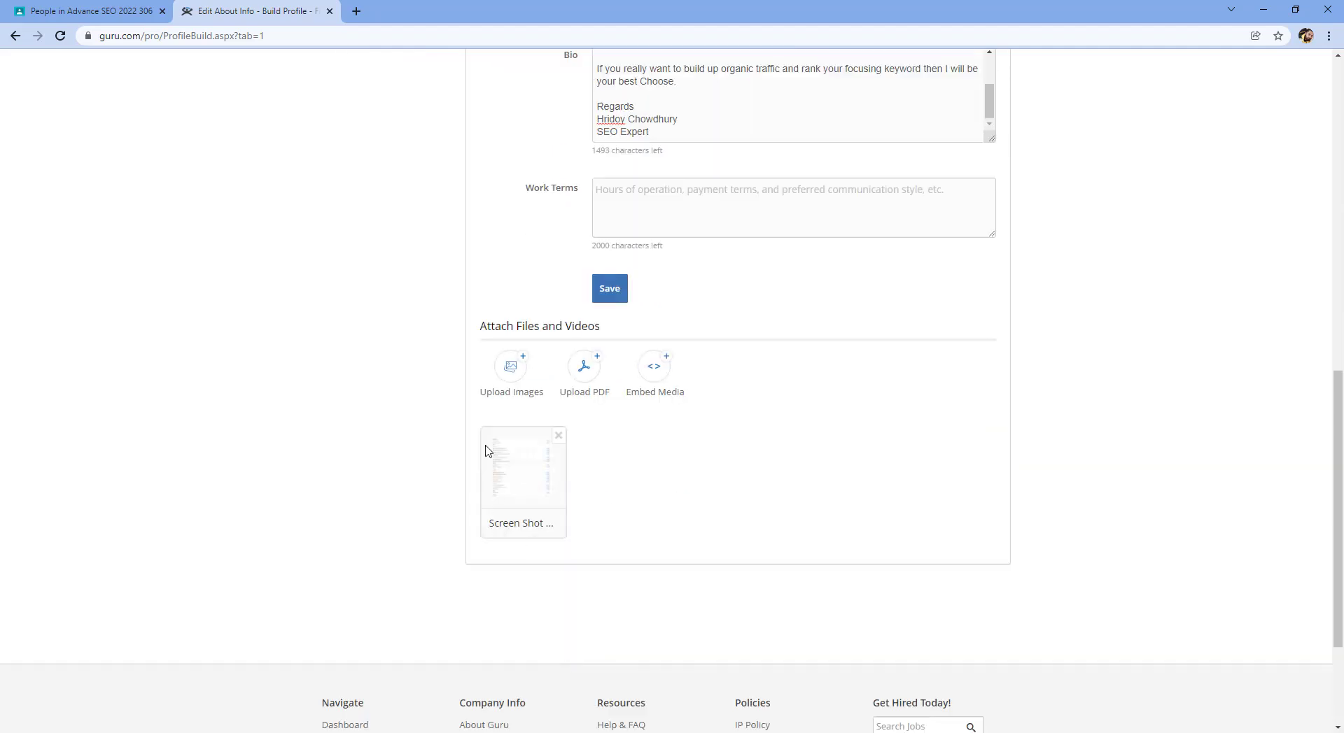
{"action": "scroll", "coordinate": [573, 464], "scroll_direction": "up", "scroll_amount": 10}
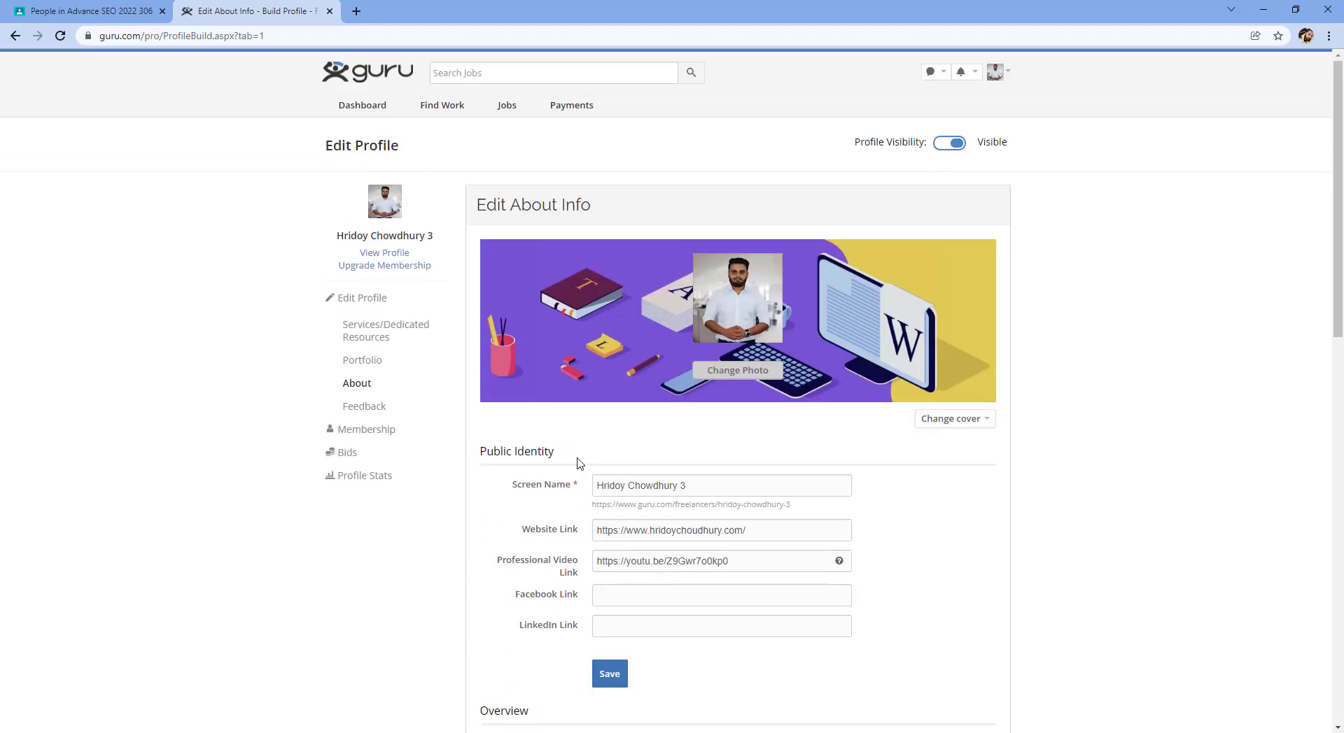